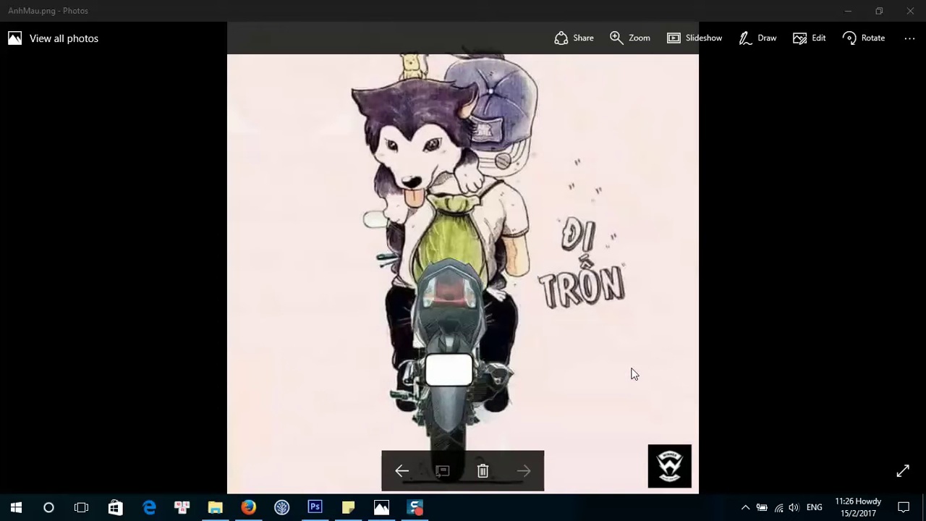
- Minimize the photo viewer and open the Phuot cung thu cung folder inside Bien So Chibi on the desktop
click(852, 10)
click(612, 10)
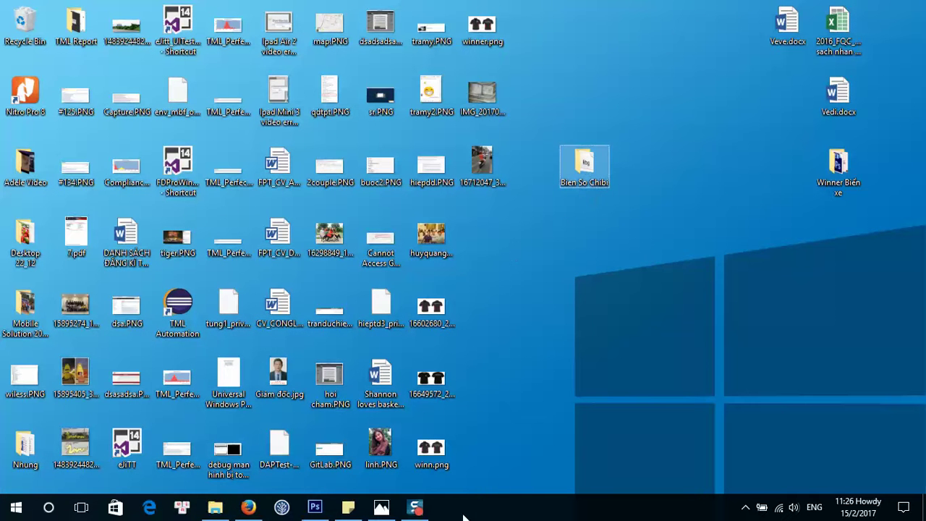
double_click(588, 166)
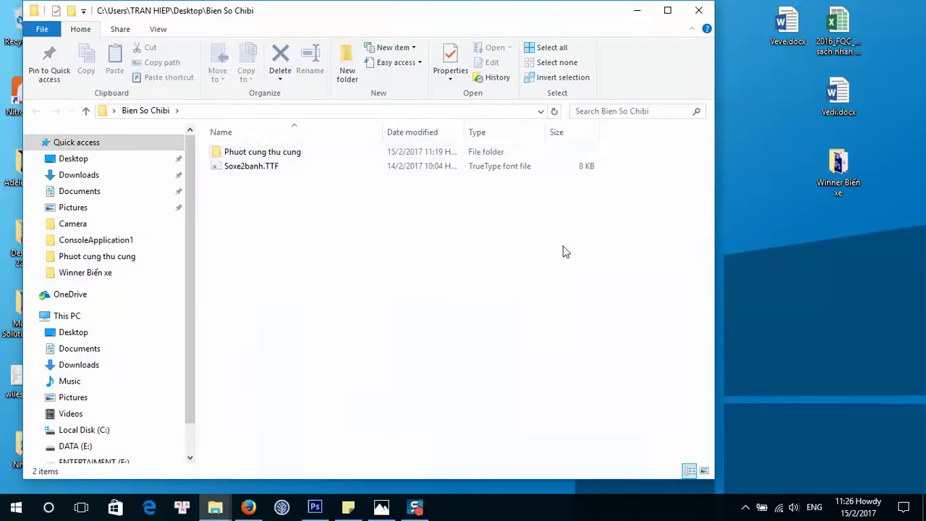
click(275, 156)
double_click(275, 158)
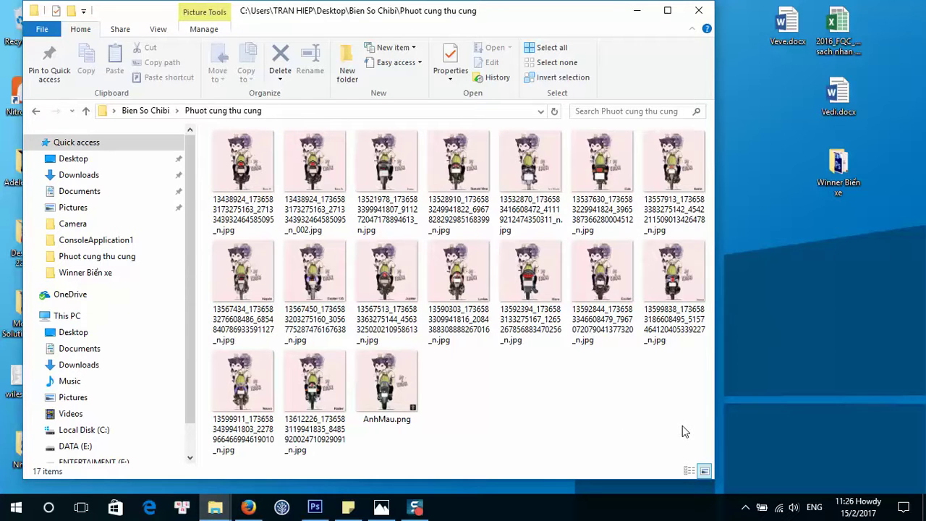
- Return to the Bien So Chibi folder, select the Soxe2banh.TTF font file and shift the folder window slightly
click(269, 165)
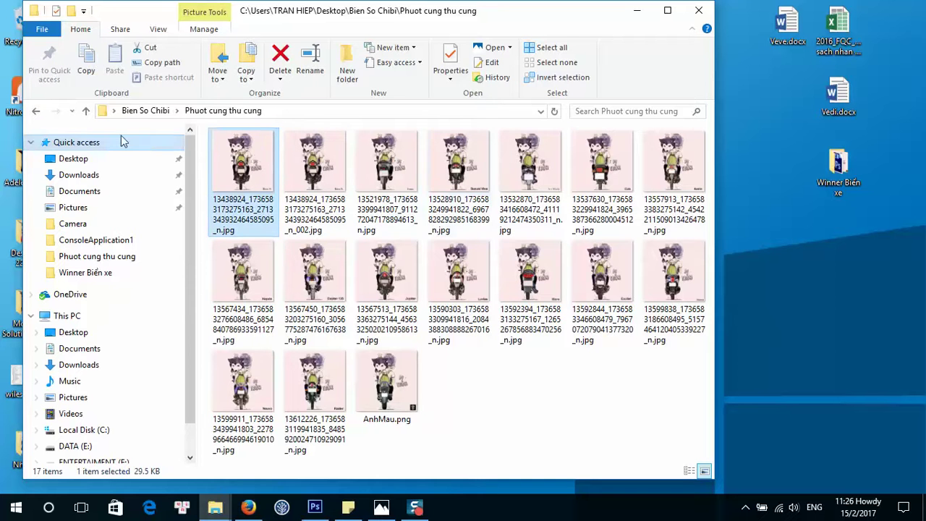
click(38, 112)
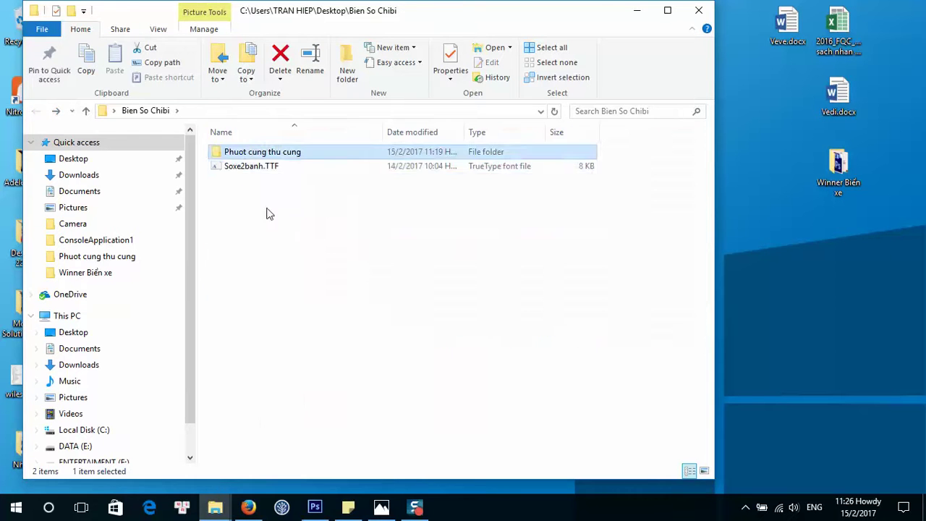
click(241, 172)
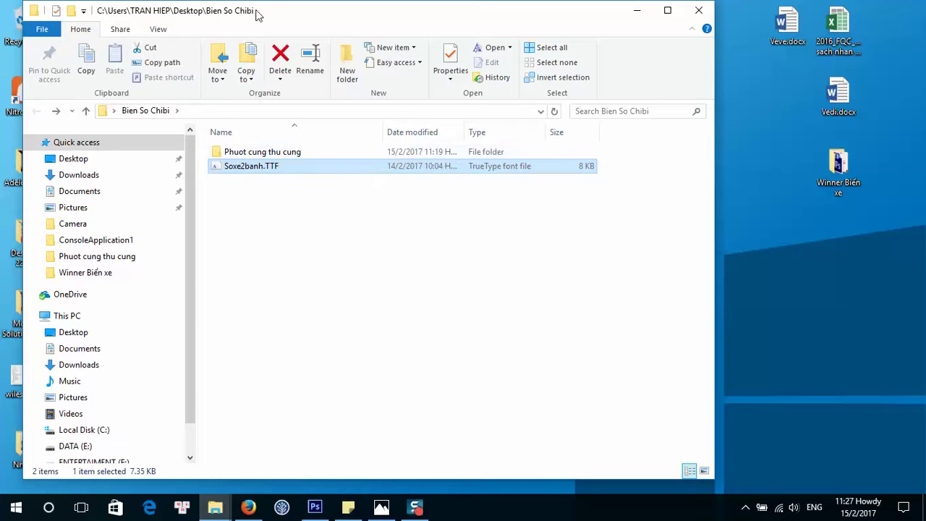
drag(278, 16, 320, 19)
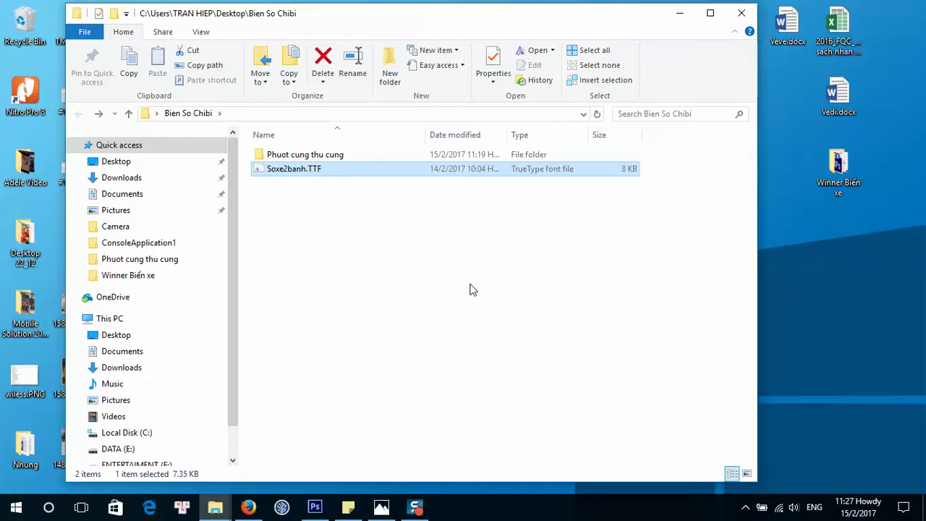
- Look through the motorbike images in the Phuot cung thu cung folder from the first one to AnhMau.png
double_click(333, 156)
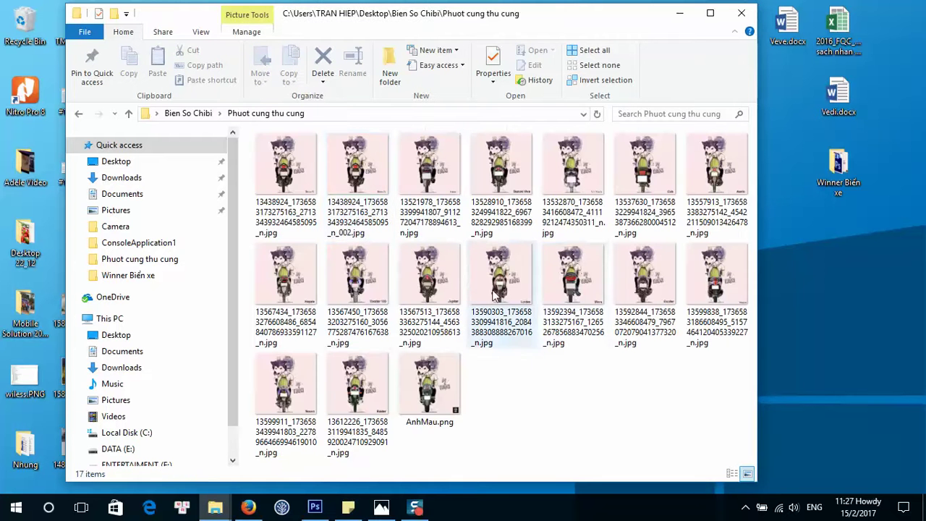
double_click(286, 170)
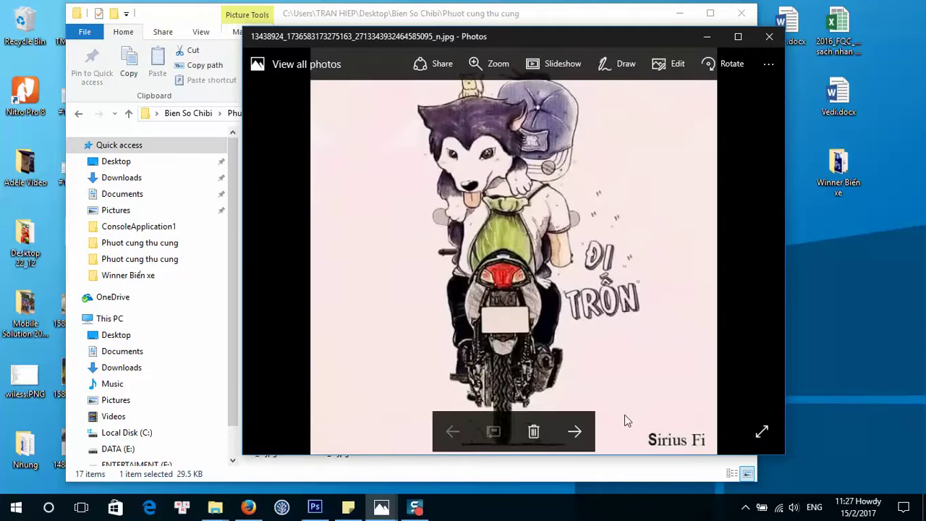
click(574, 432)
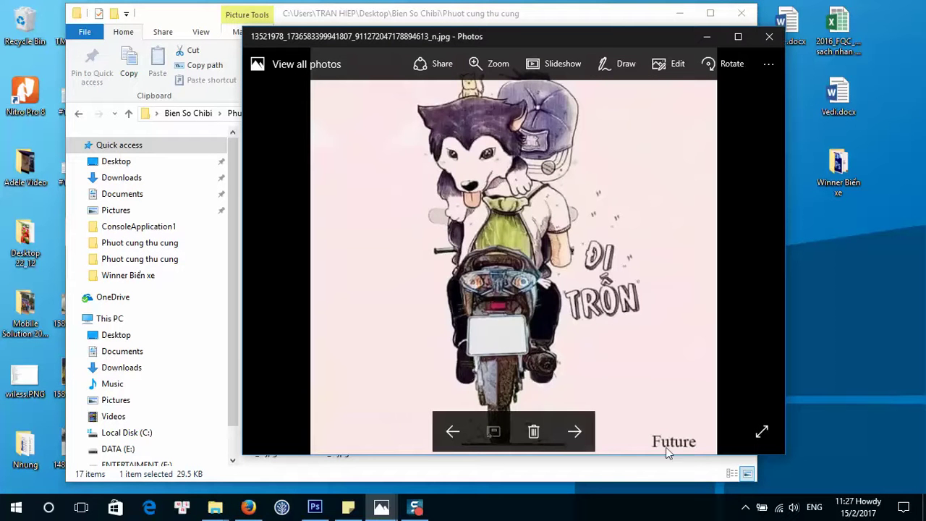
click(574, 431)
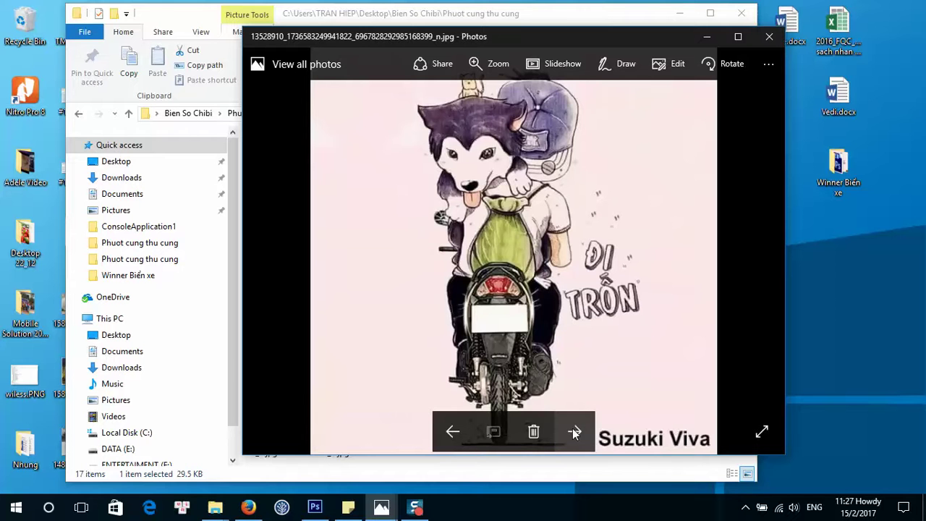
click(574, 432)
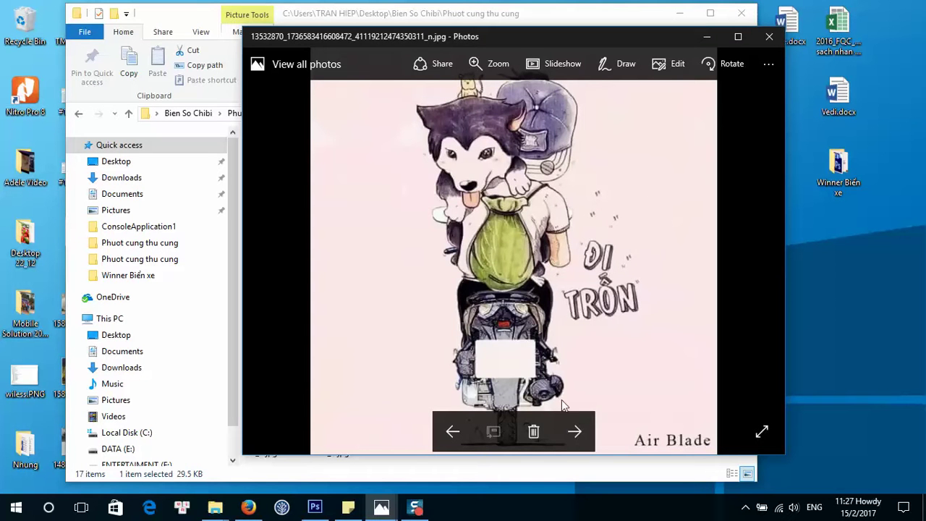
click(575, 432)
click(576, 432)
click(575, 432)
click(576, 432)
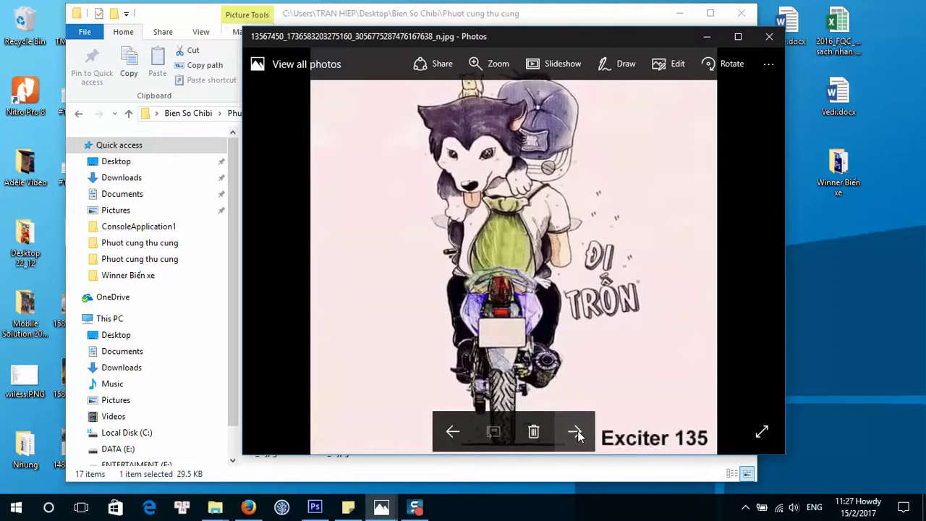
click(576, 432)
click(576, 431)
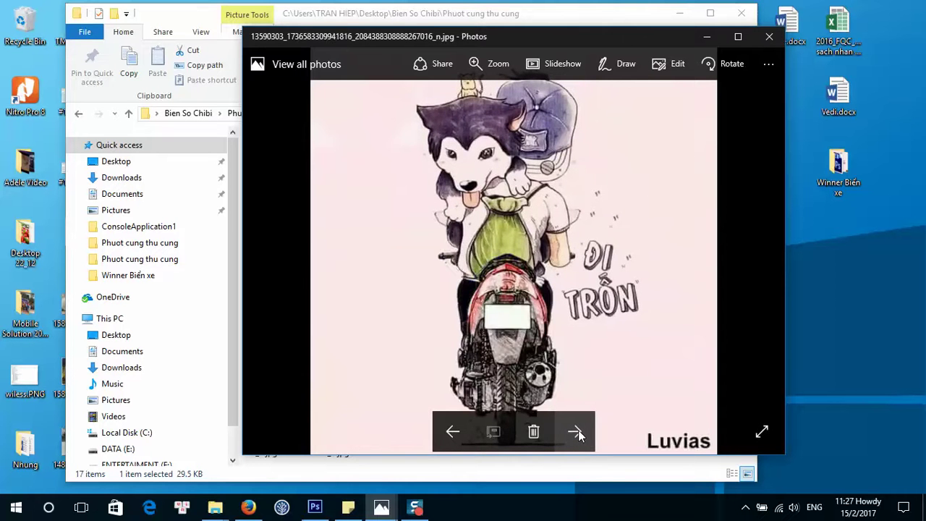
click(576, 433)
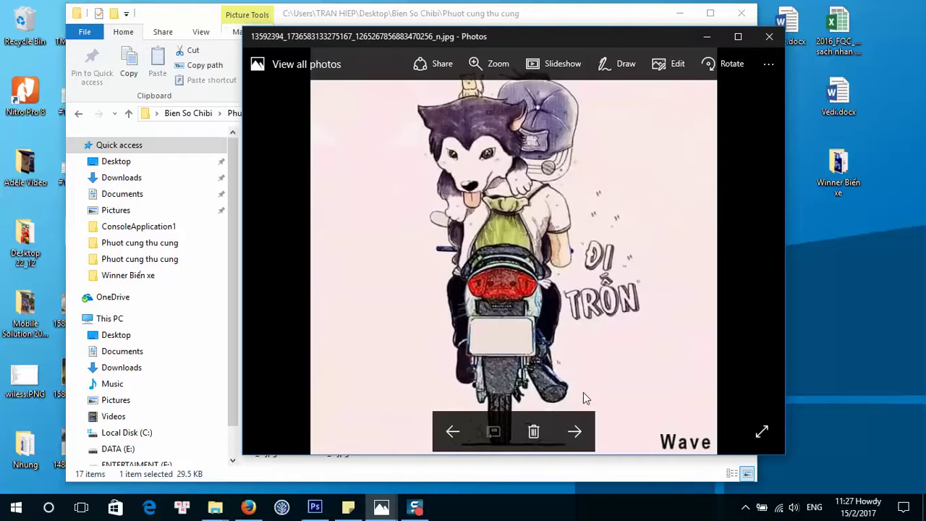
click(574, 431)
click(576, 432)
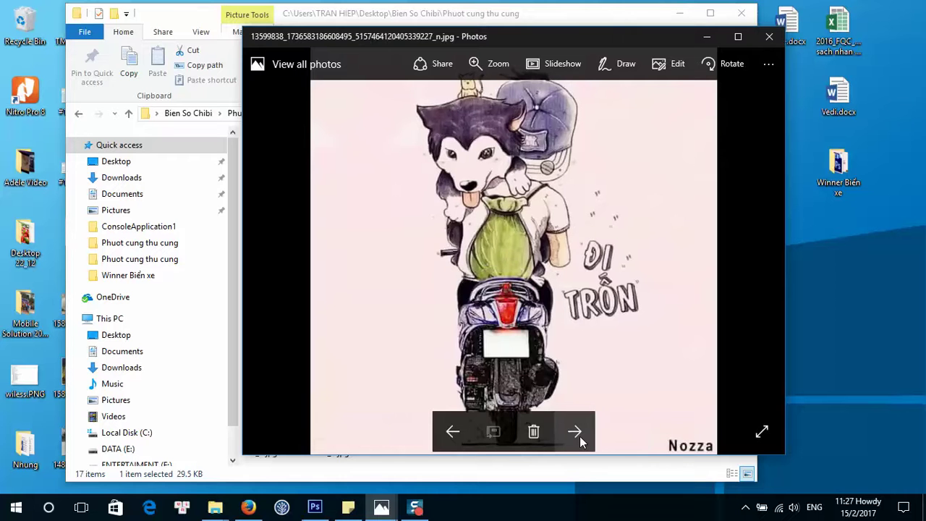
click(578, 434)
click(579, 438)
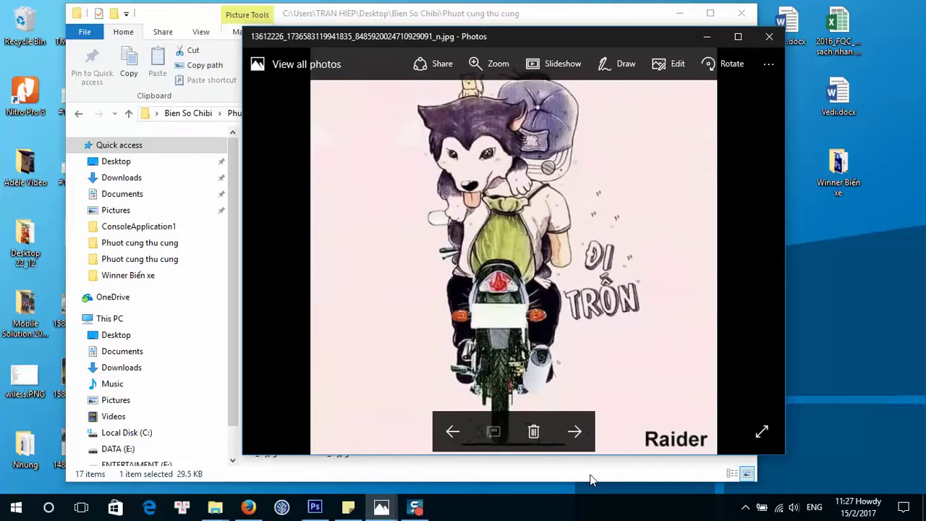
click(575, 431)
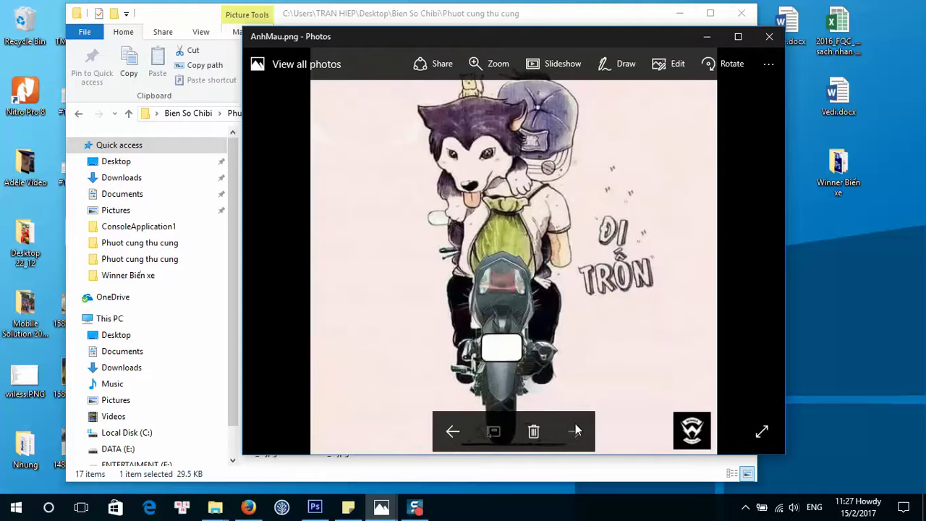
click(452, 431)
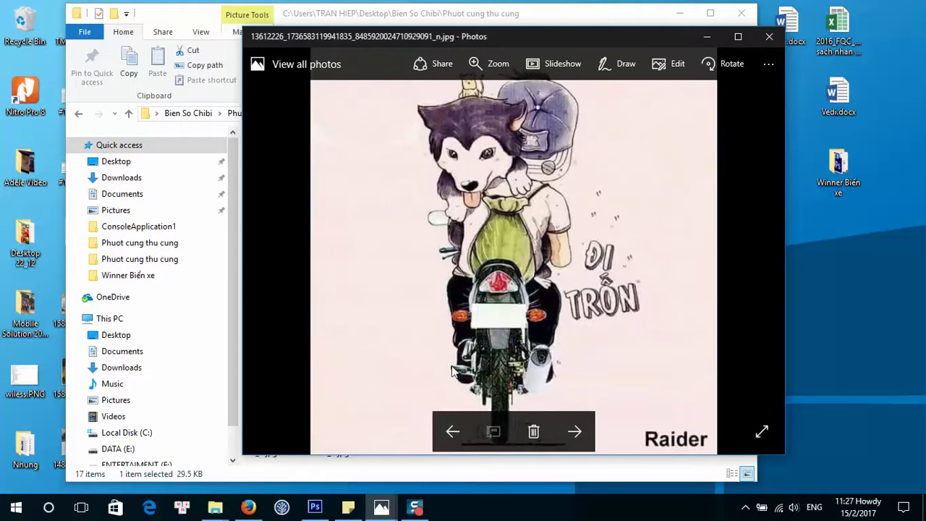
click(576, 431)
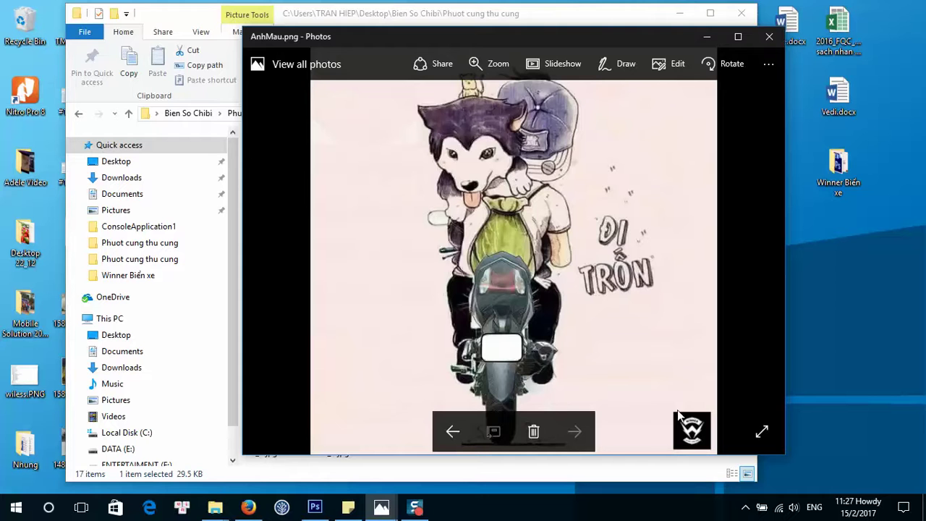
- Examine the AnhMau.png template in a maximized view, restore the viewer window and zoom in on the image
click(738, 36)
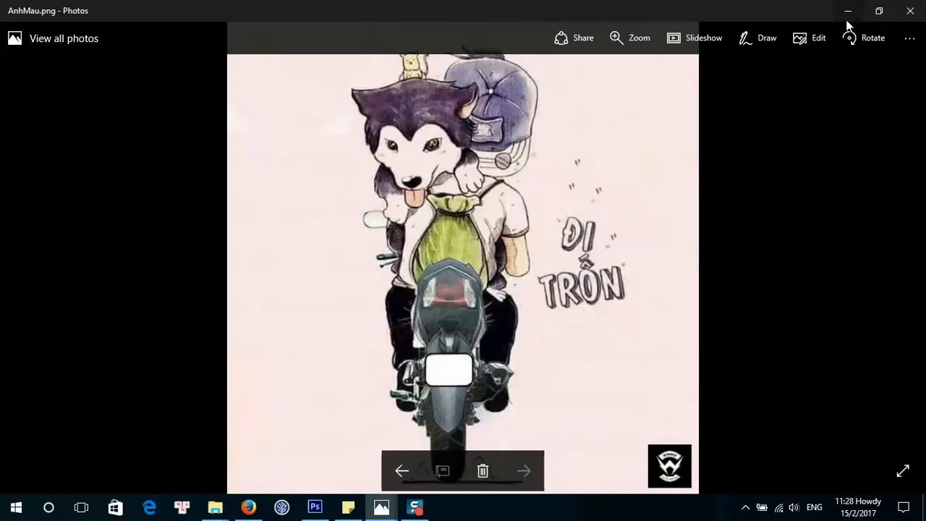
click(879, 12)
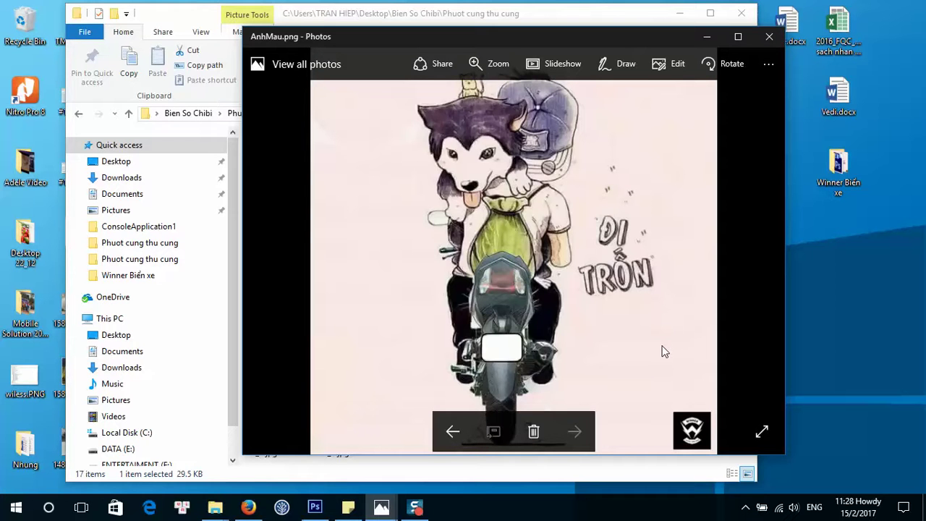
scroll(662, 359, up, 1)
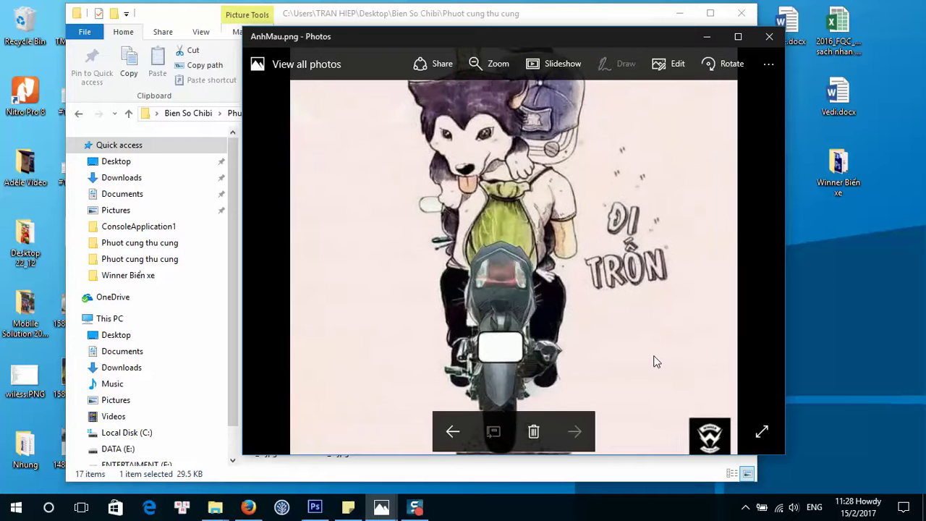
scroll(656, 361, down, 1)
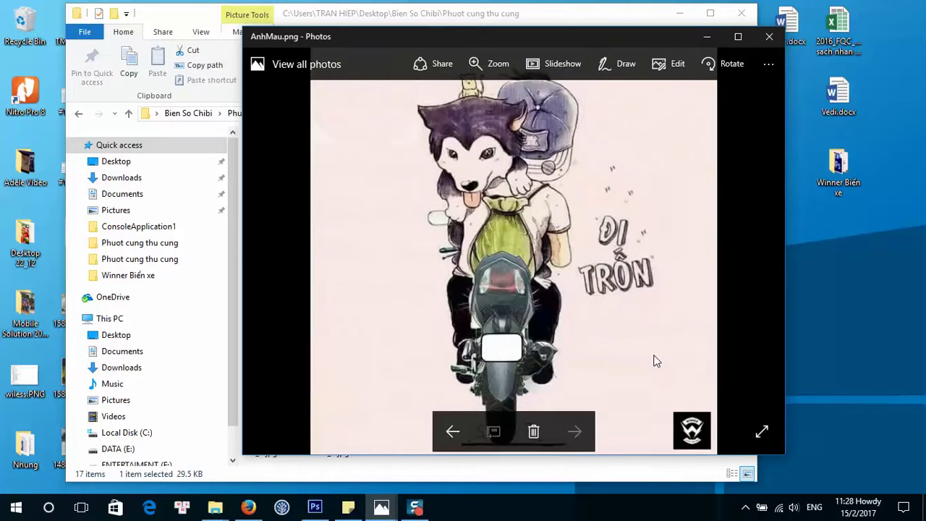
scroll(656, 361, up, 1)
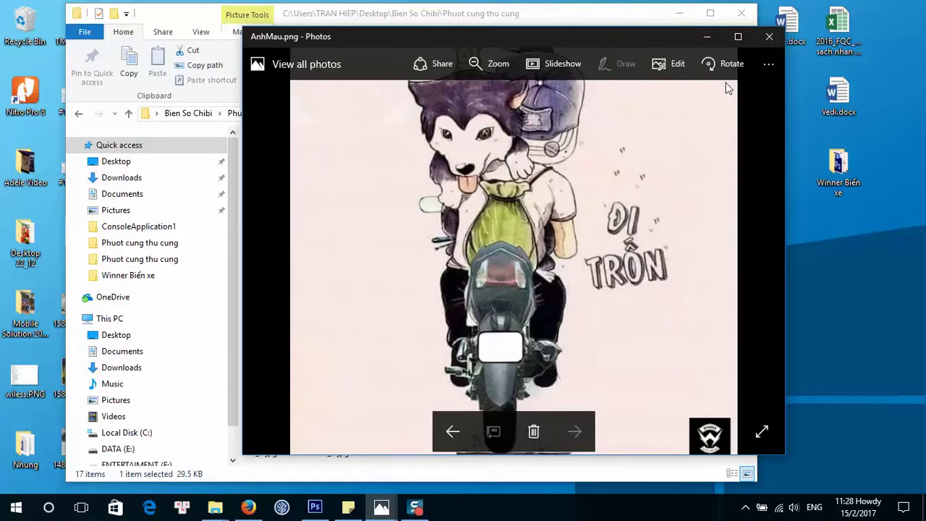
- Switch to Photoshop, bring up the Open dialog and browse to the Bien So Chibi folder on the desktop
click(314, 509)
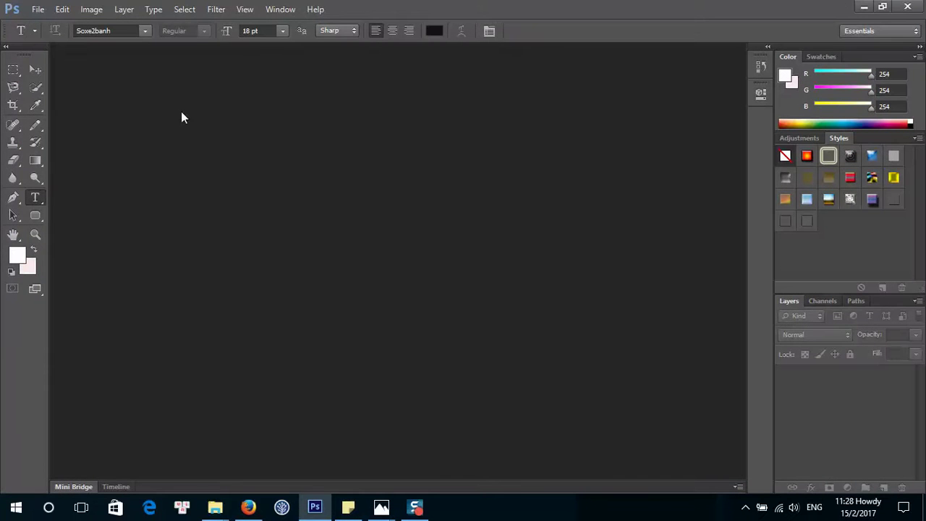
double_click(520, 278)
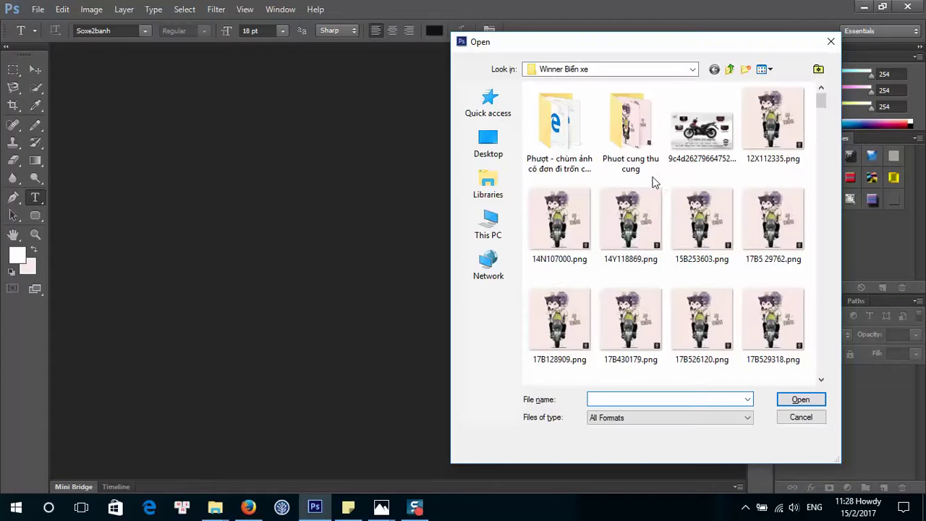
click(501, 146)
scroll(672, 241, down, 5)
scroll(684, 239, down, 5)
scroll(687, 247, down, 8)
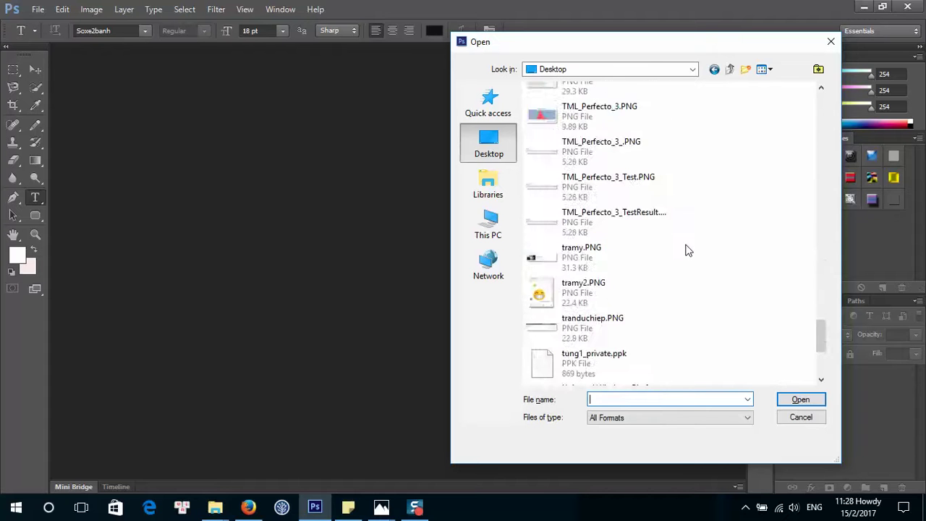
scroll(690, 250, up, 3)
scroll(691, 251, up, 10)
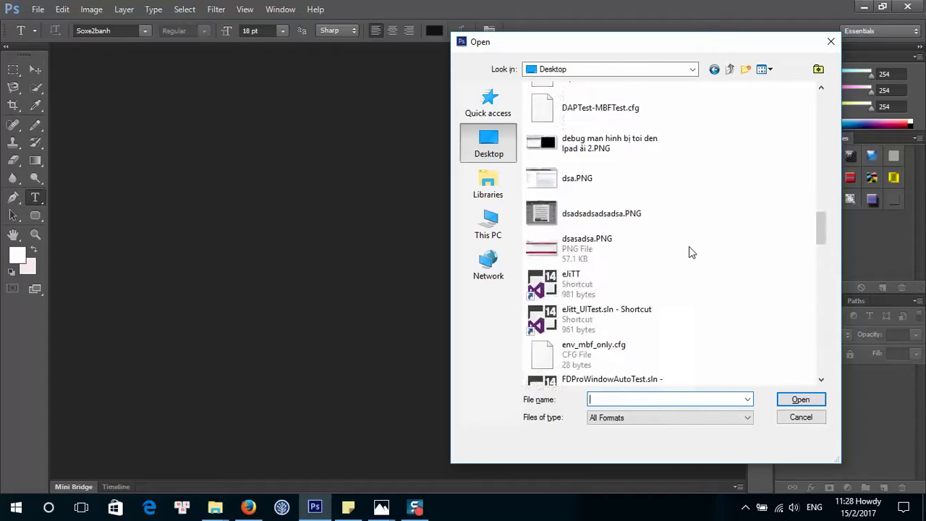
scroll(695, 252, up, 3)
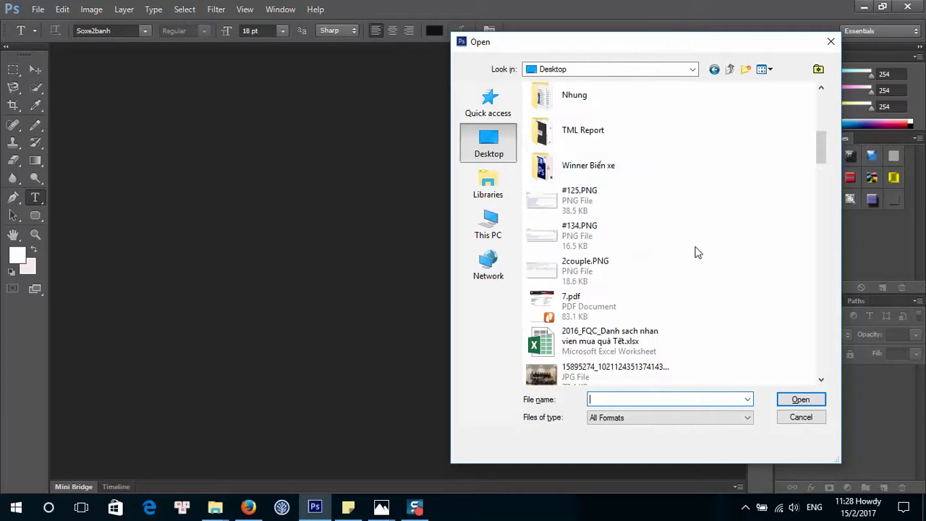
scroll(630, 181, down, 10)
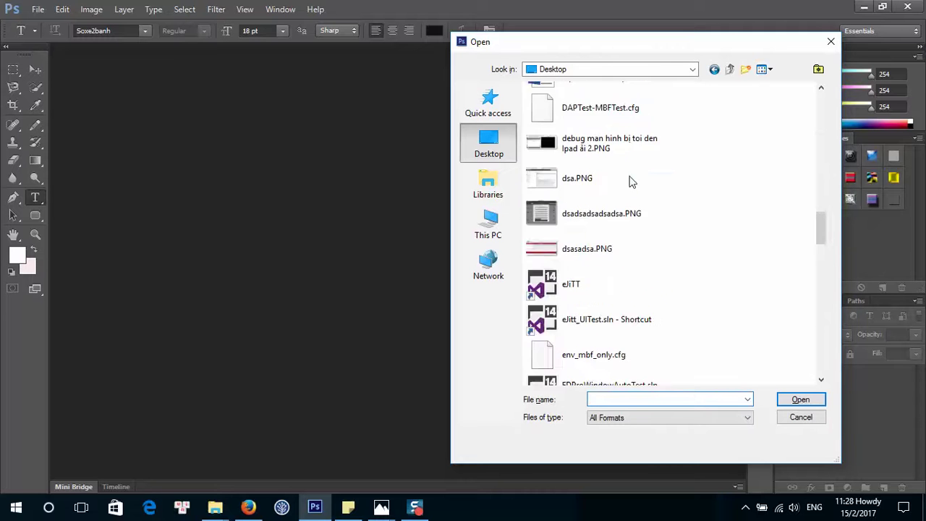
scroll(644, 197, up, 10)
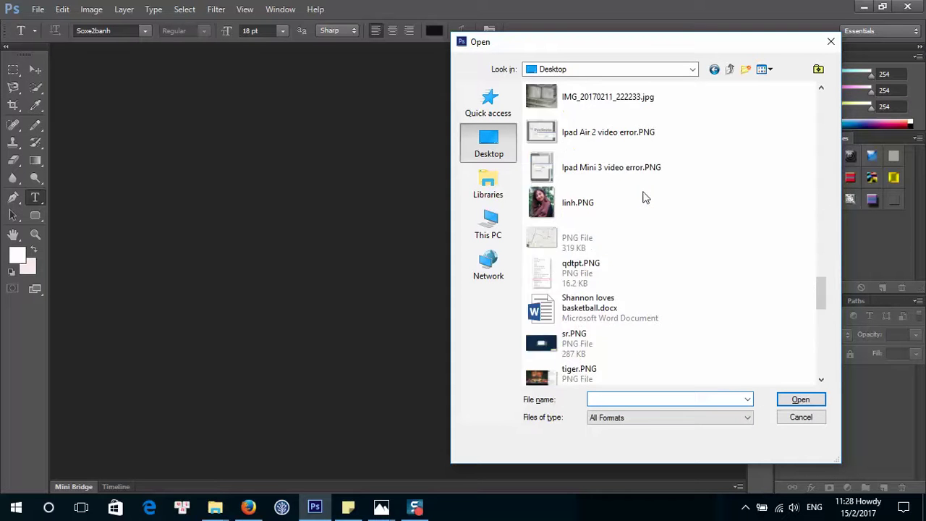
scroll(644, 197, down, 2)
scroll(646, 197, up, 10)
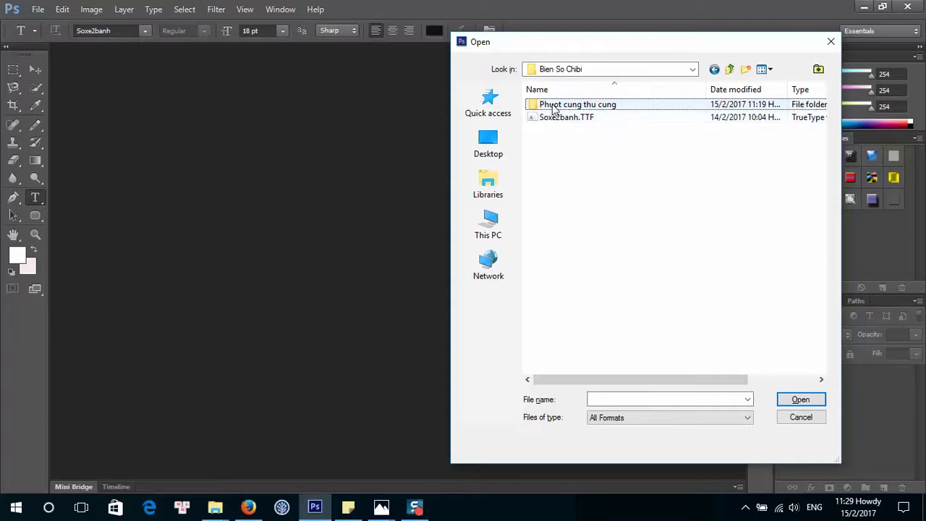
- Open AnhMau.png from the Phuot cung thu cung folder
double_click(551, 97)
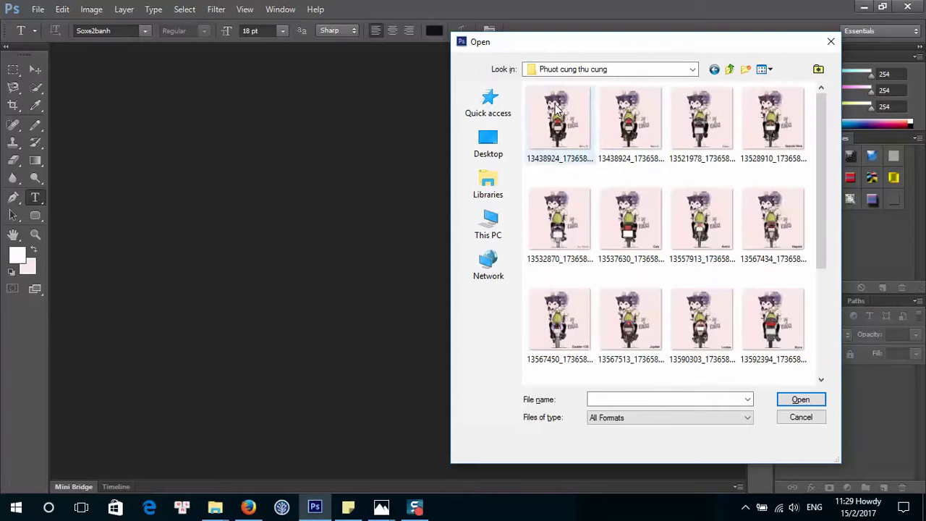
scroll(729, 209, down, 3)
click(586, 341)
click(800, 400)
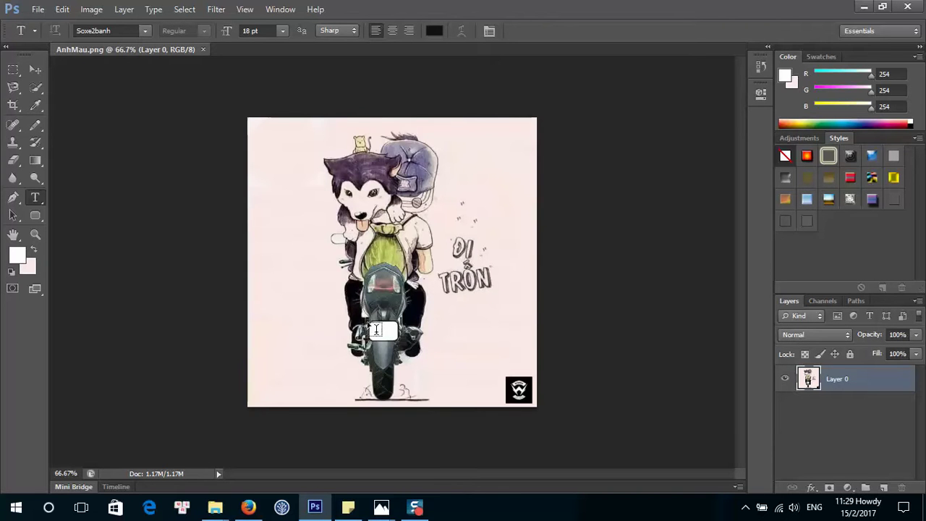
- Add a two-line text reading "99-K9" and "999.99" on the motorbike's blank licence plate
scroll(416, 365, up, 4)
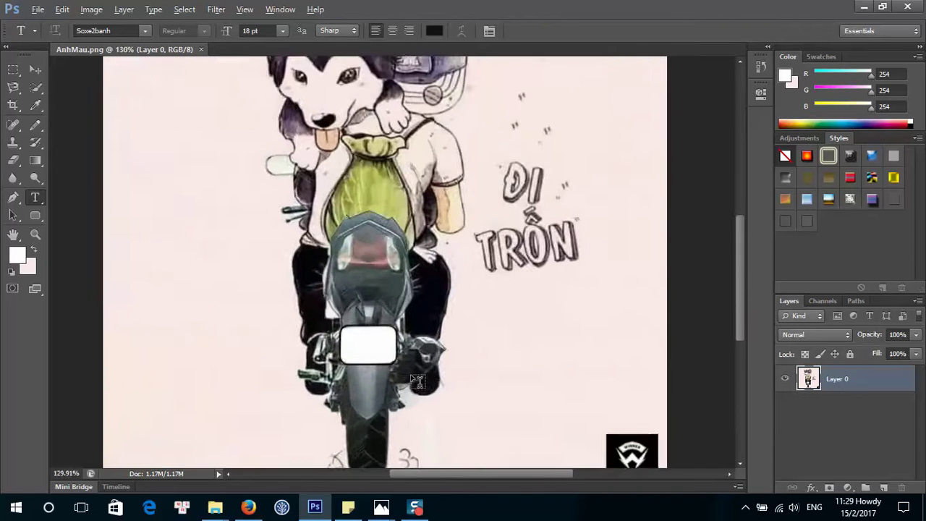
scroll(414, 381, up, 1)
scroll(419, 369, down, 1)
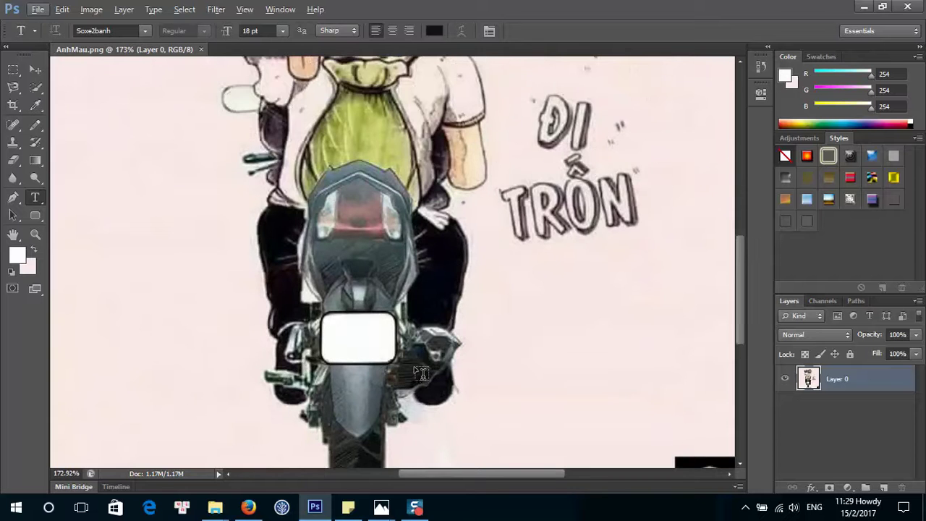
scroll(427, 360, down, 1)
scroll(425, 356, up, 1)
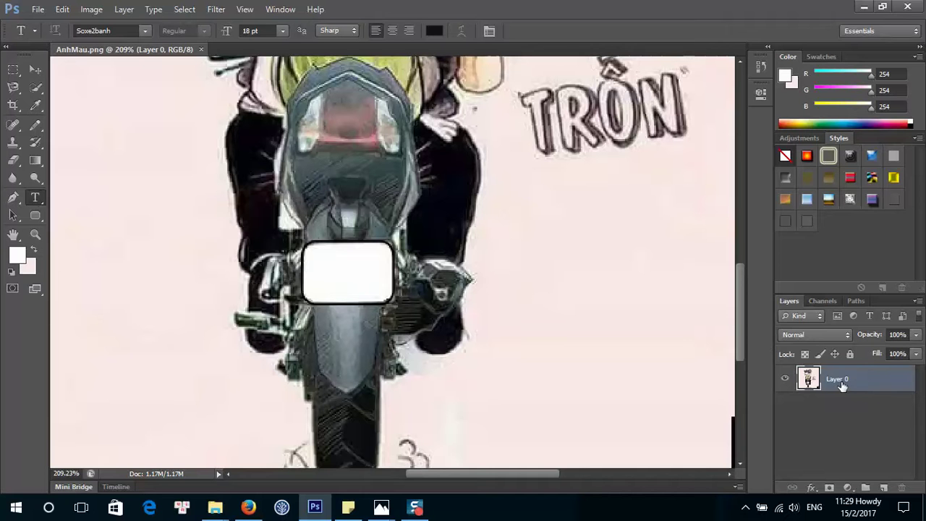
click(315, 265)
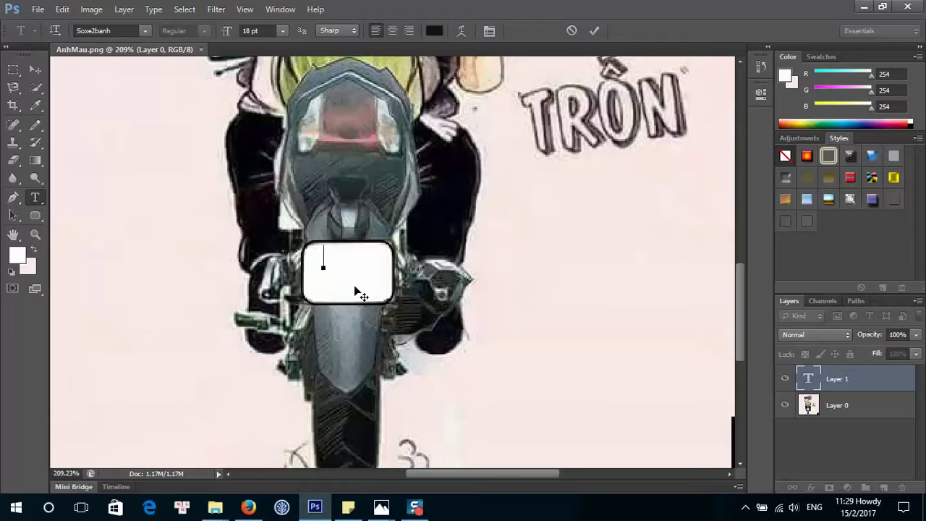
text(99)
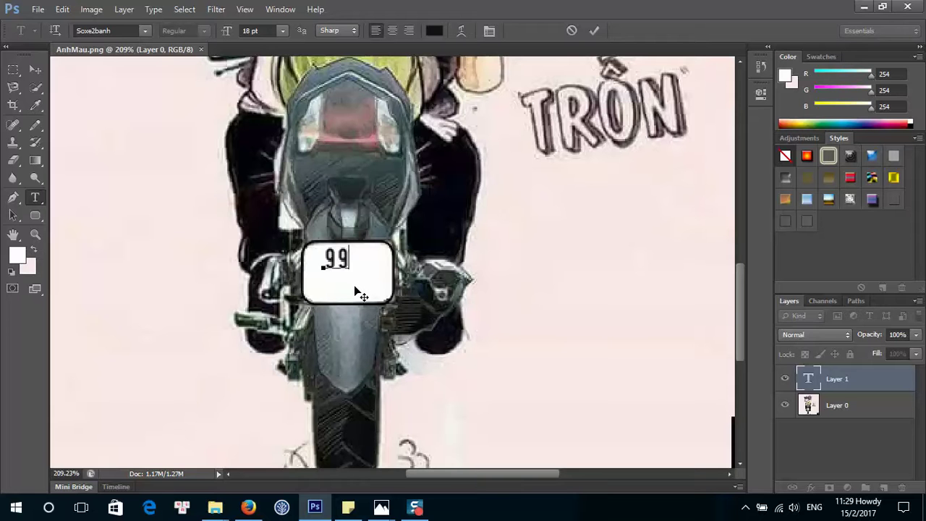
text(-K9)
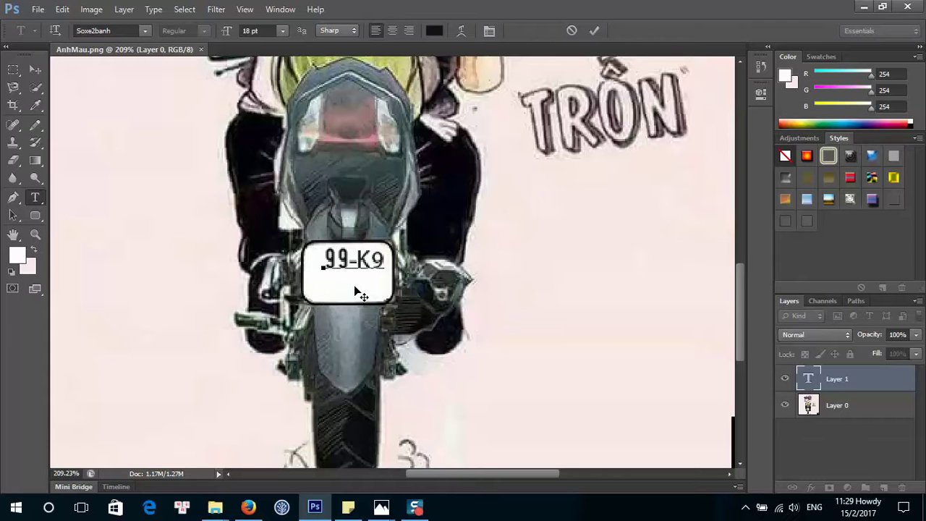
text(999.99)
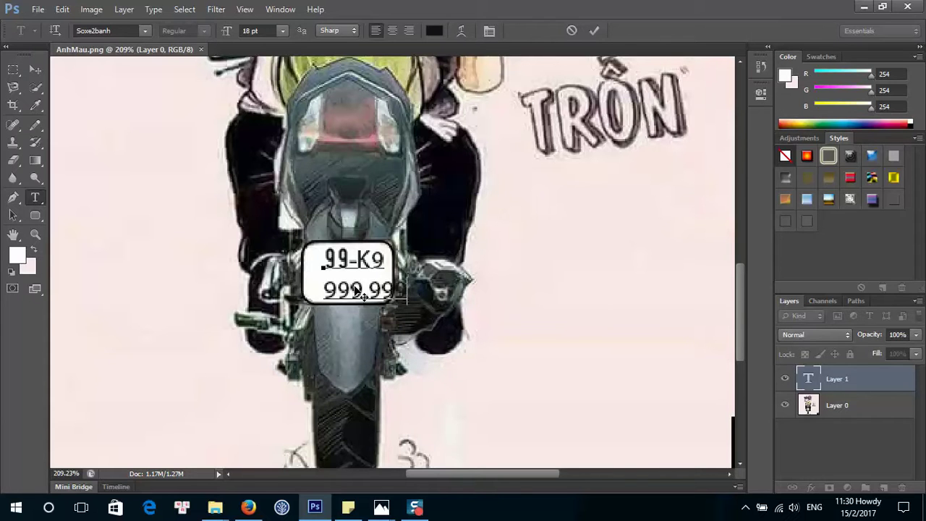
- Apply the Soxe2banh font to the whole licence plate text
key(ctrl+a)
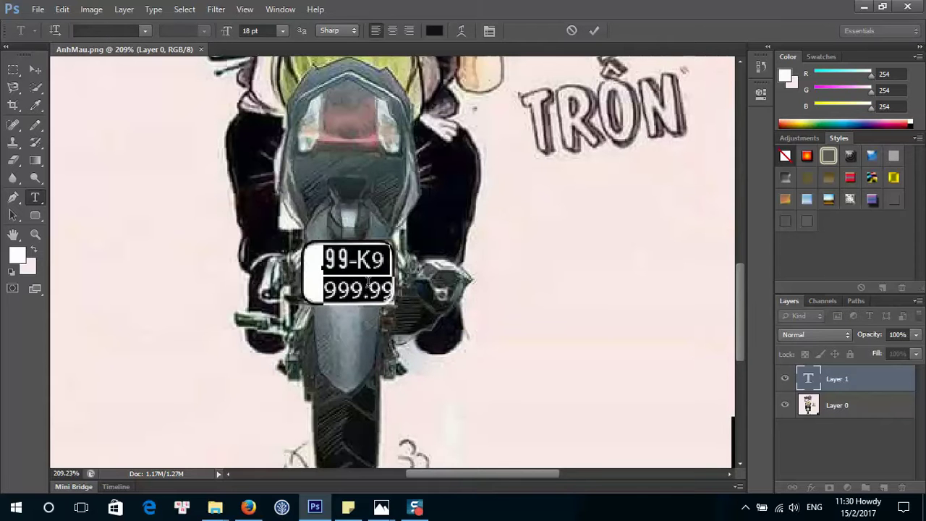
click(329, 268)
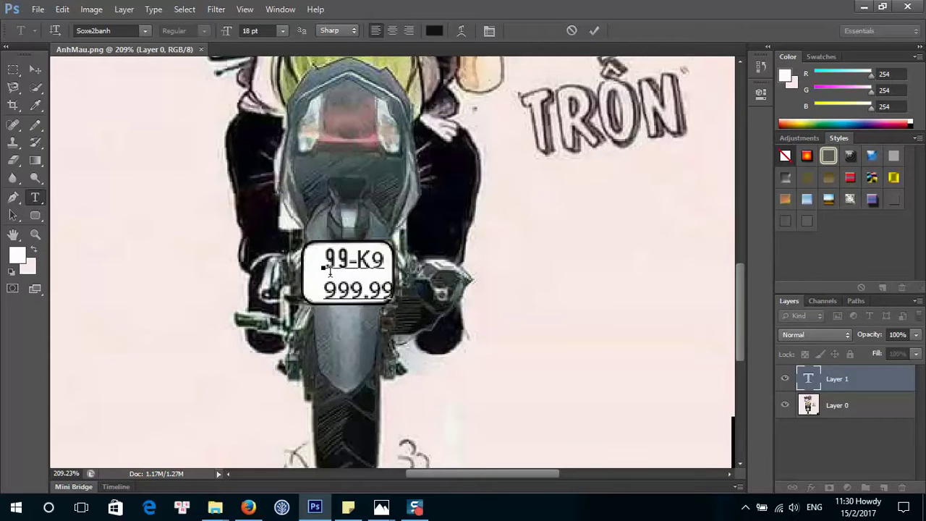
key(ctrl+a)
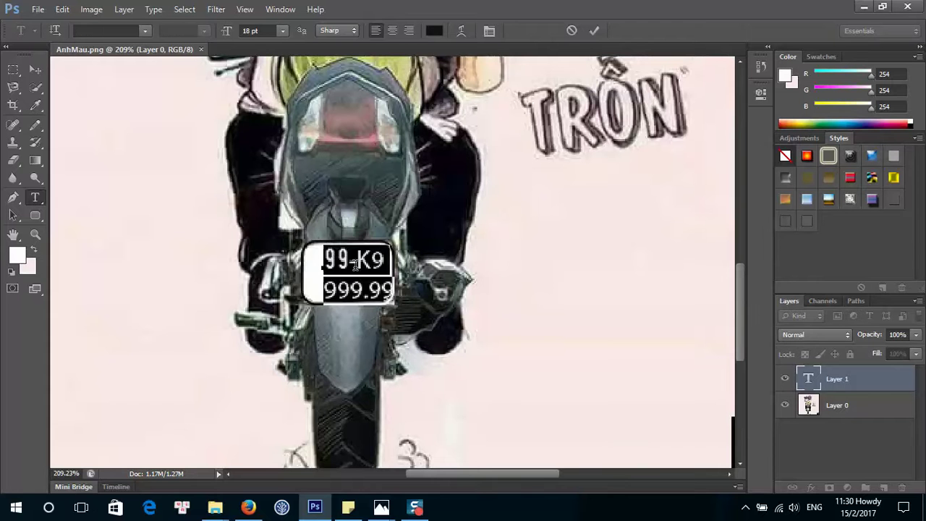
click(147, 32)
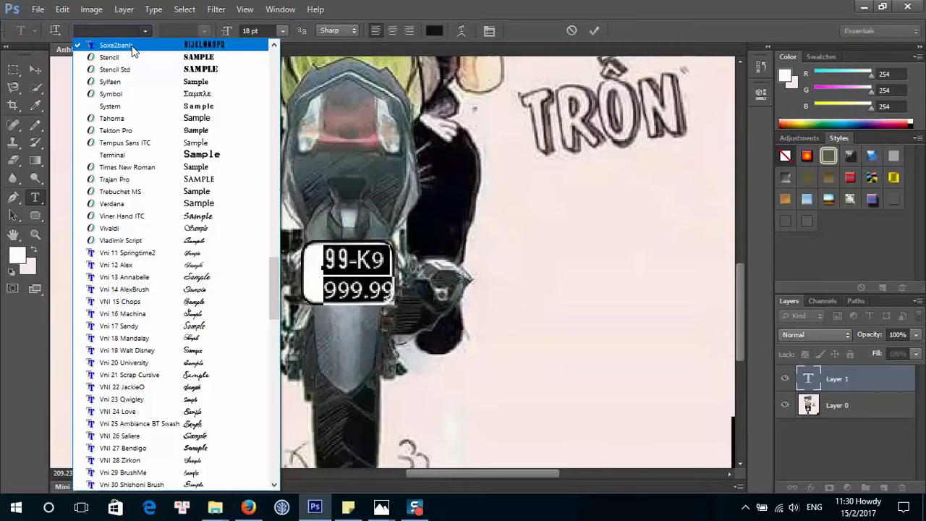
click(123, 48)
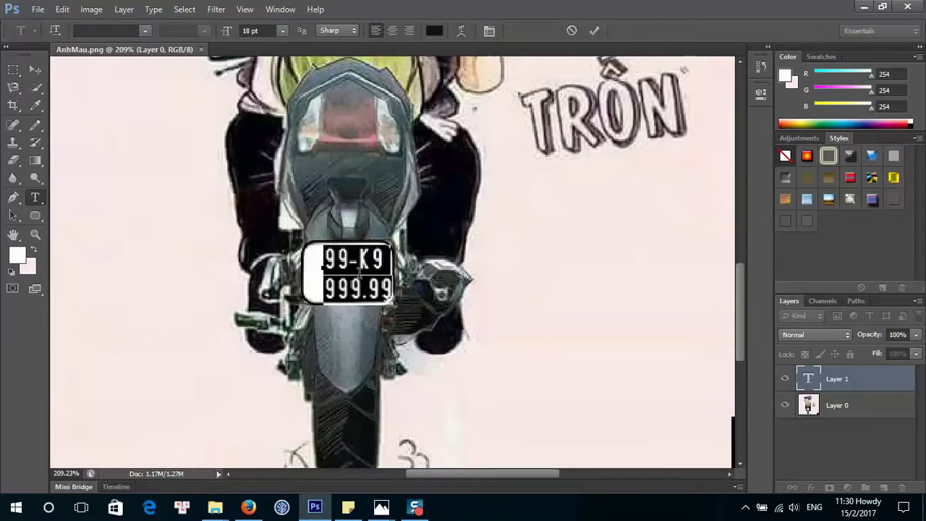
key(Left)
click(145, 31)
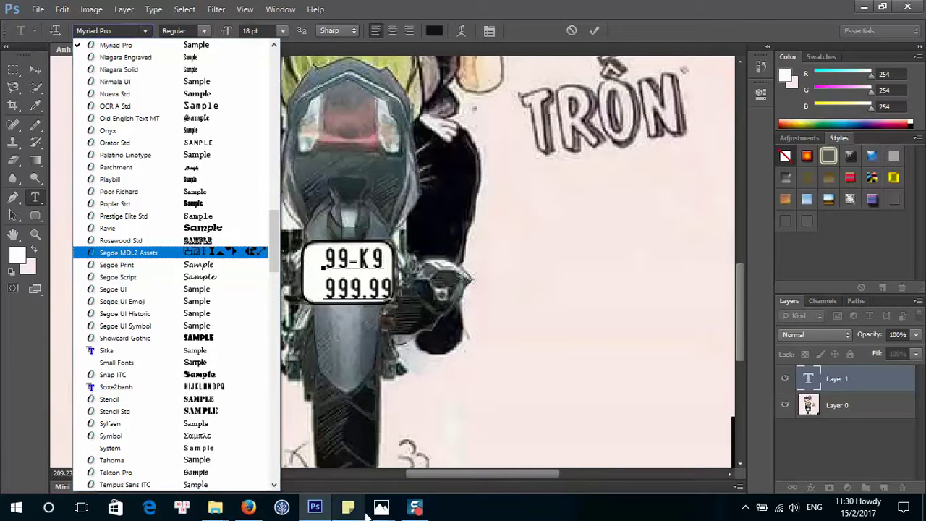
- Switch to File Explorer, go up to the Bien So Chibi folder and copy Soxe2banh.TTF
click(868, 8)
click(867, 7)
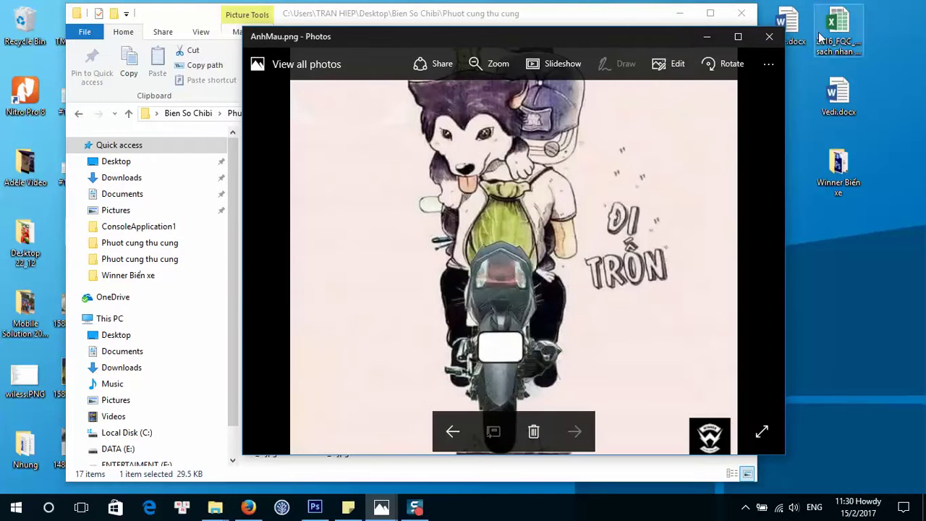
click(712, 36)
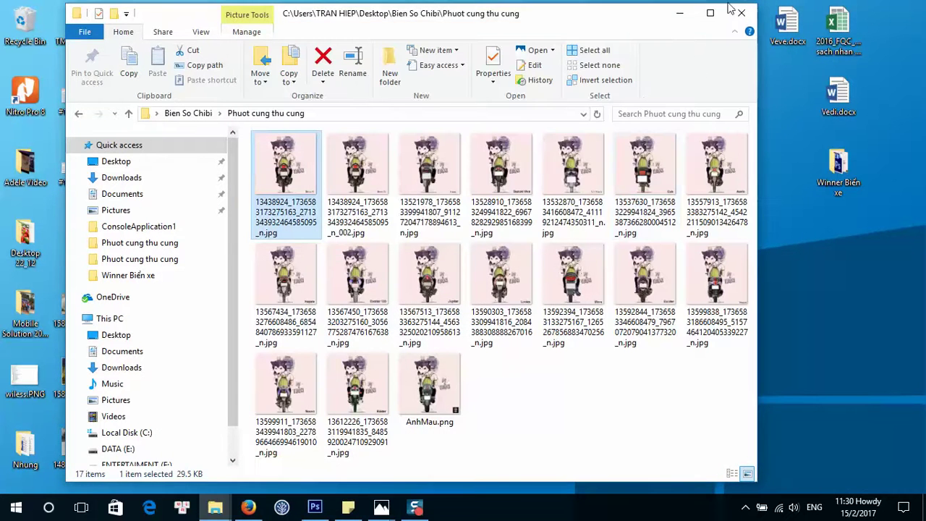
click(189, 113)
click(303, 171)
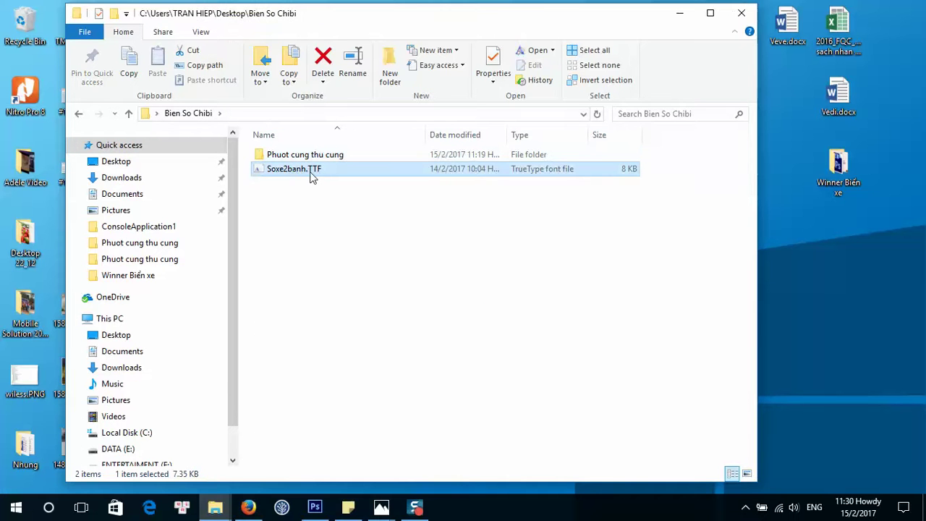
right_click(309, 176)
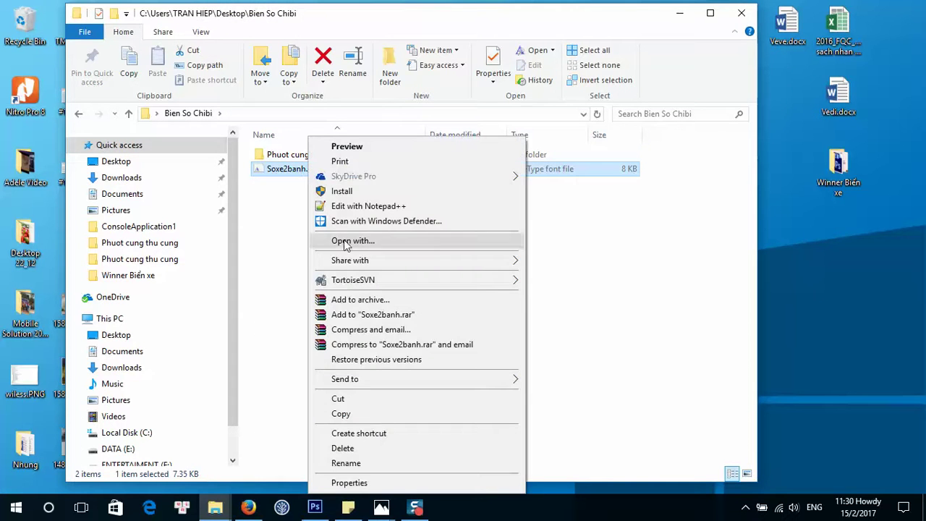
click(360, 412)
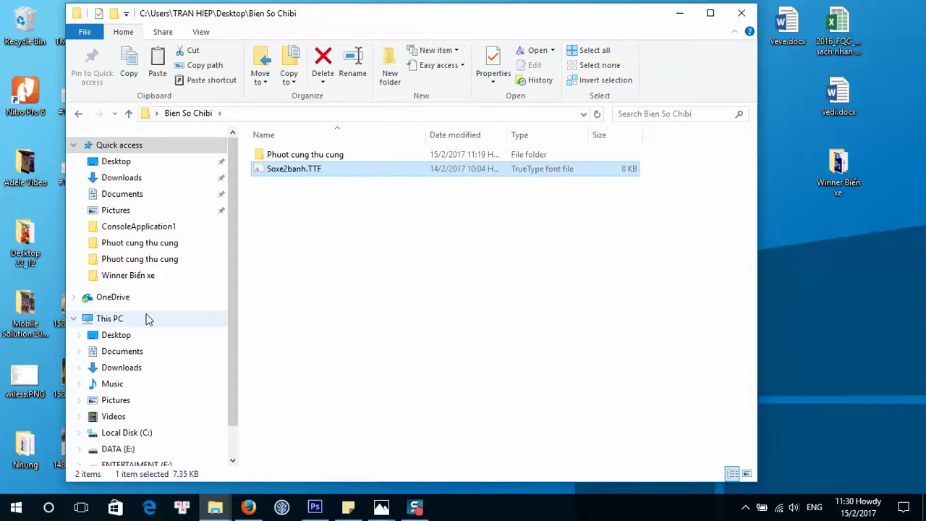
- Browse to the C:\Windows\Fonts folder
click(143, 320)
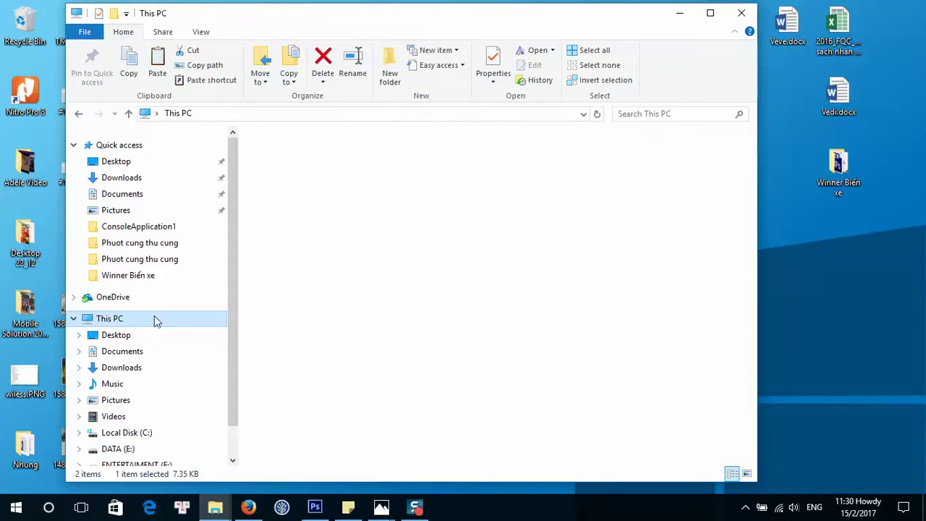
double_click(346, 300)
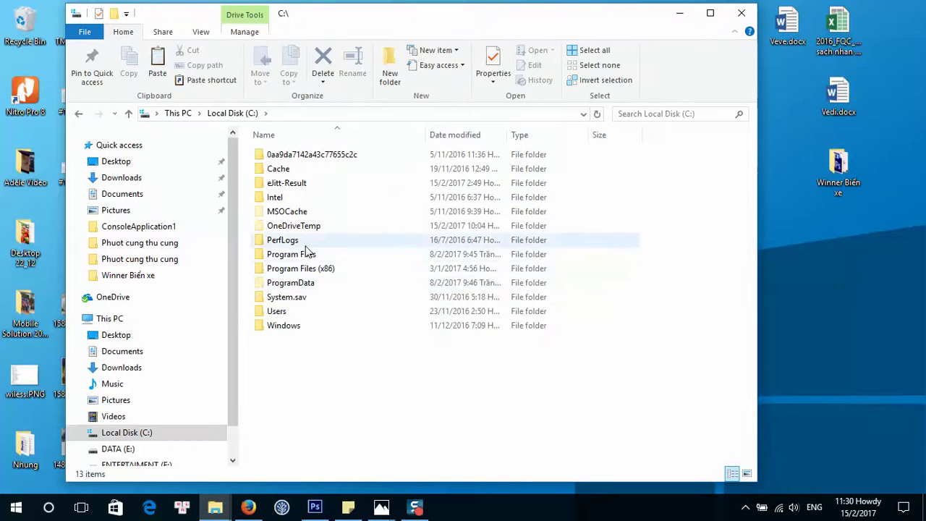
click(301, 330)
double_click(302, 327)
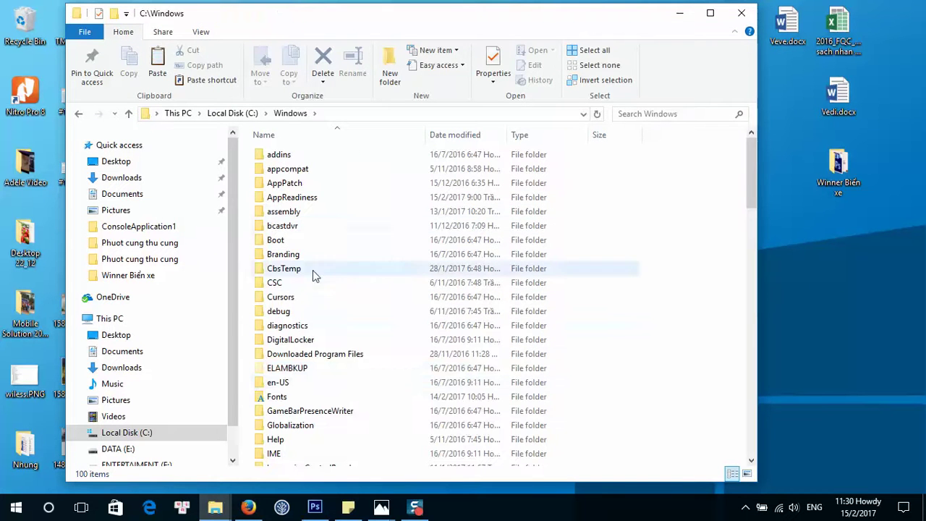
double_click(298, 400)
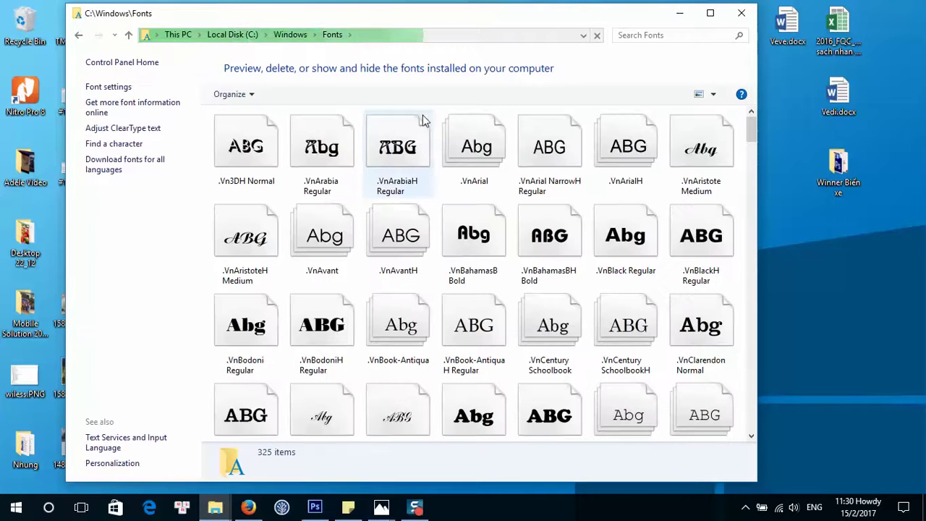
- Paste the copied Soxe2banh font into the Fonts folder, replacing the installed version
right_click(435, 194)
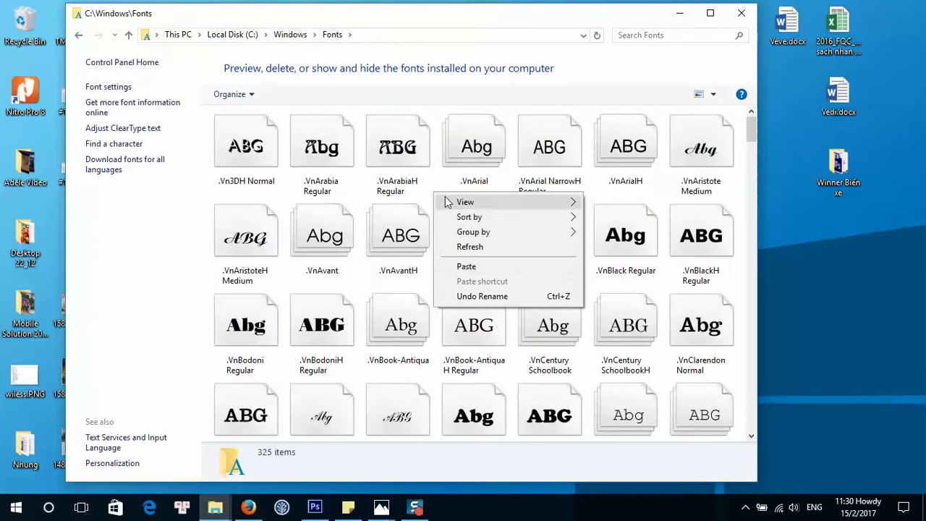
click(471, 265)
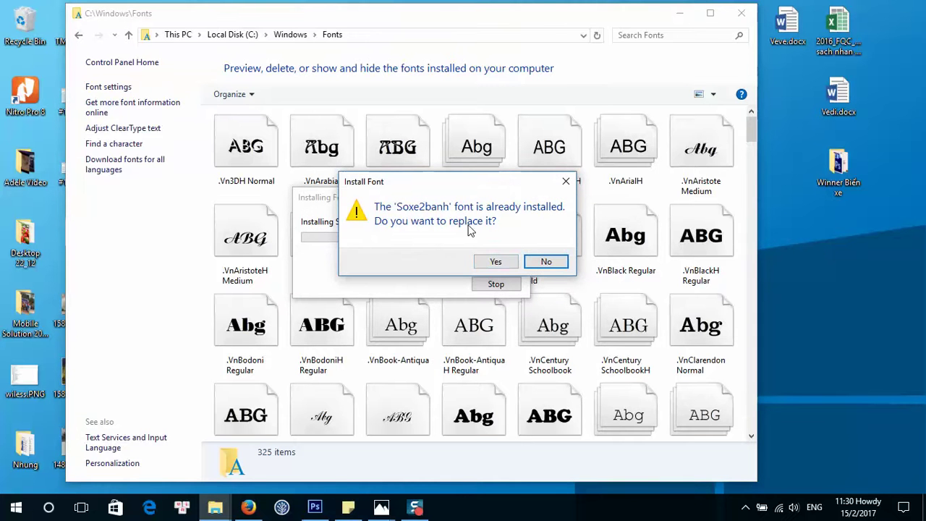
click(495, 263)
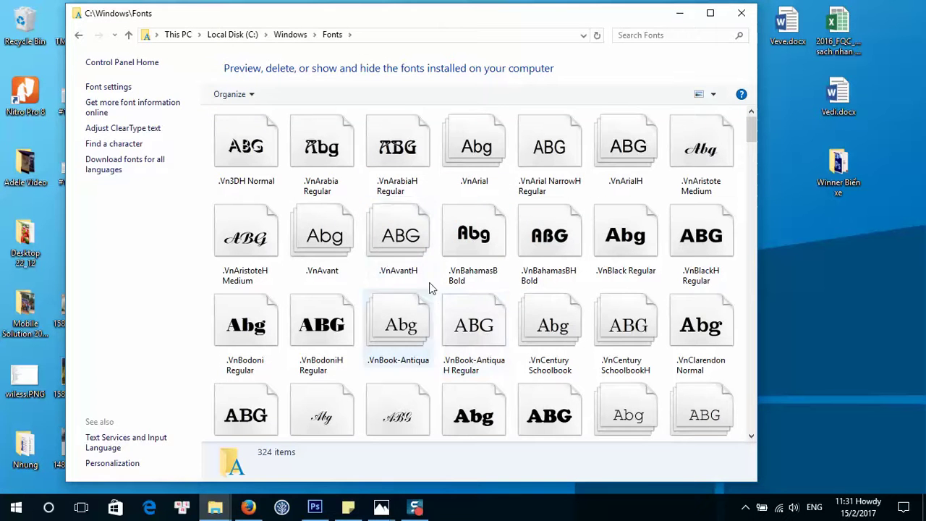
- Look for the Soxe2banh font among the installed fonts beginning with S
scroll(408, 242, down, 1)
scroll(407, 243, up, 1)
click(407, 253)
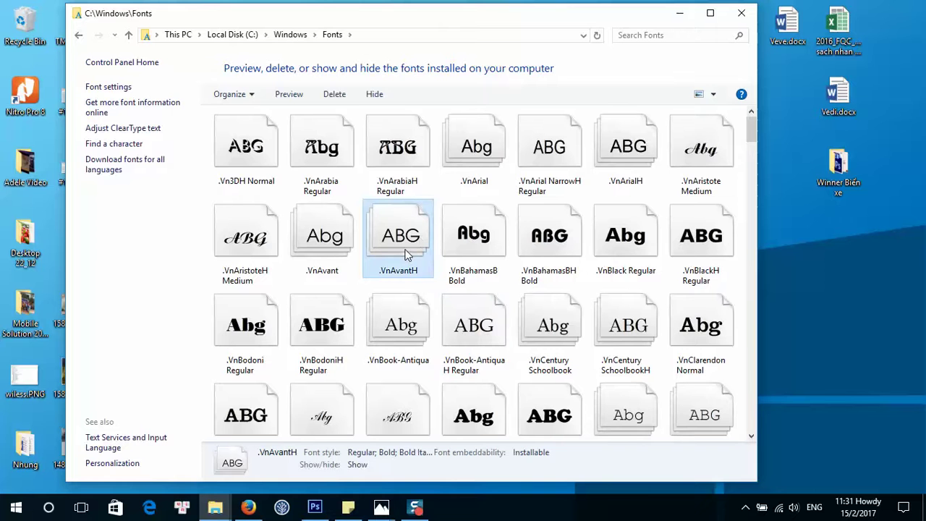
key(s)
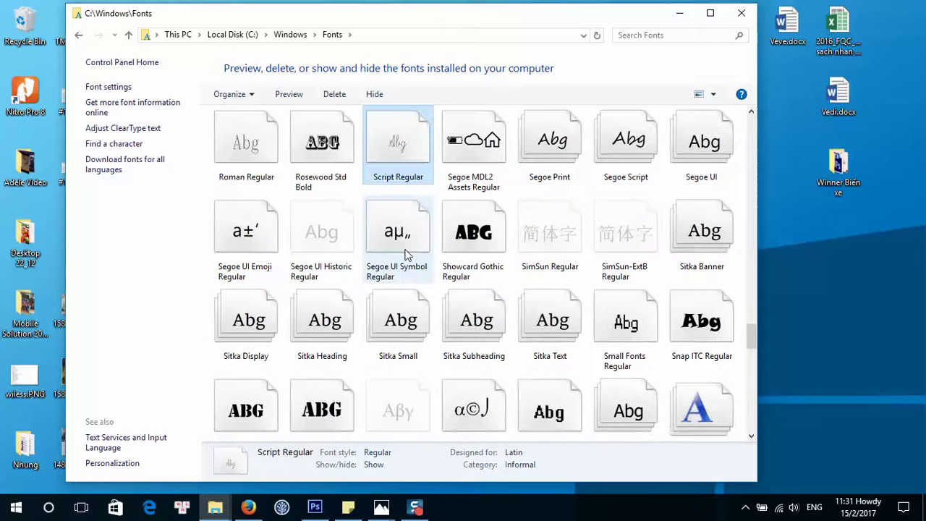
- Search the installed fonts for "So" and "Sox", clear the search and look through the rest of the font list
click(630, 35)
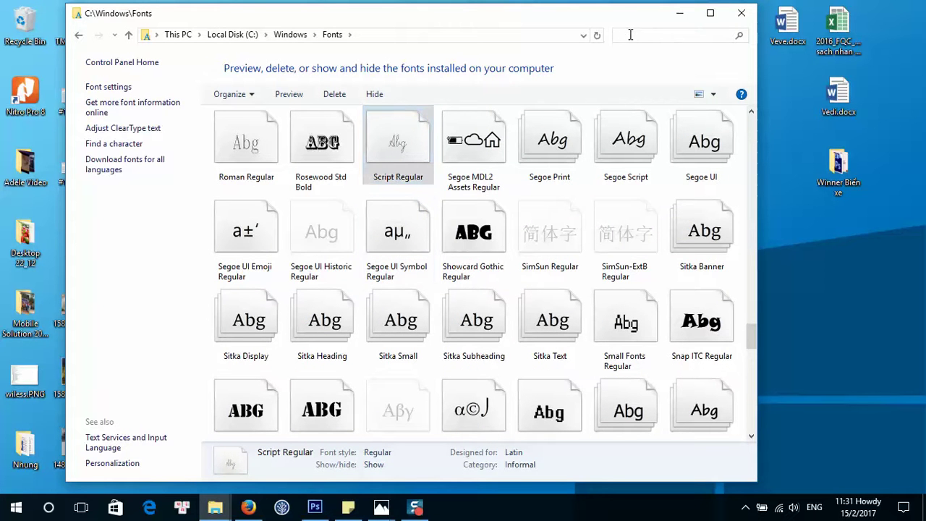
text(So)
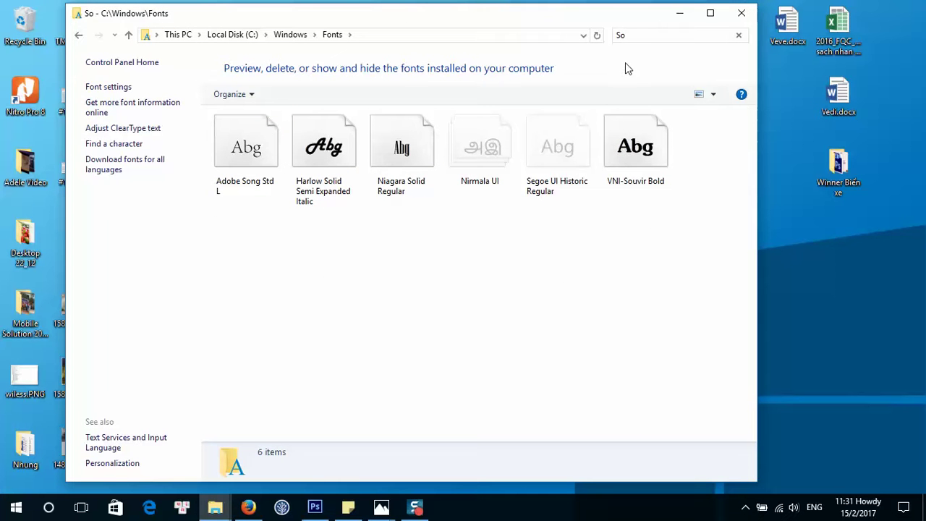
text(o)
text(u)
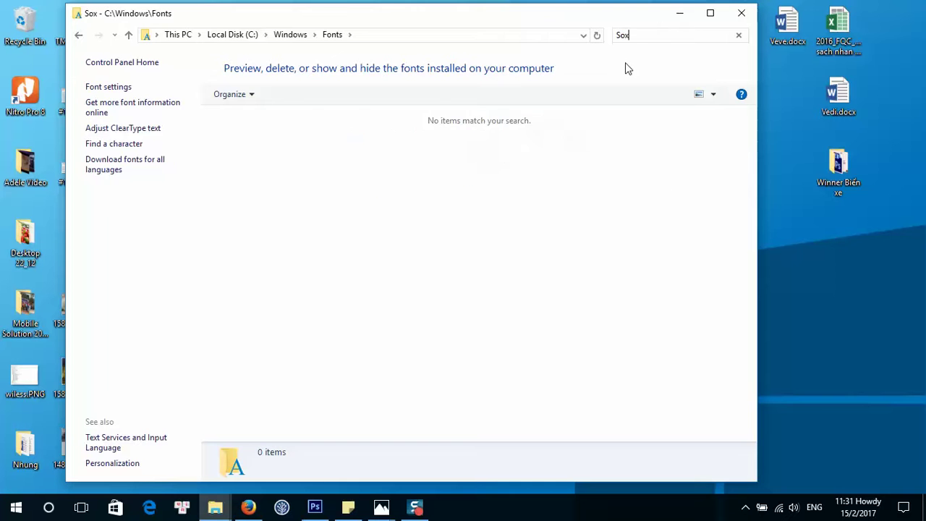
key(BackSpace)
key(BackSpace)
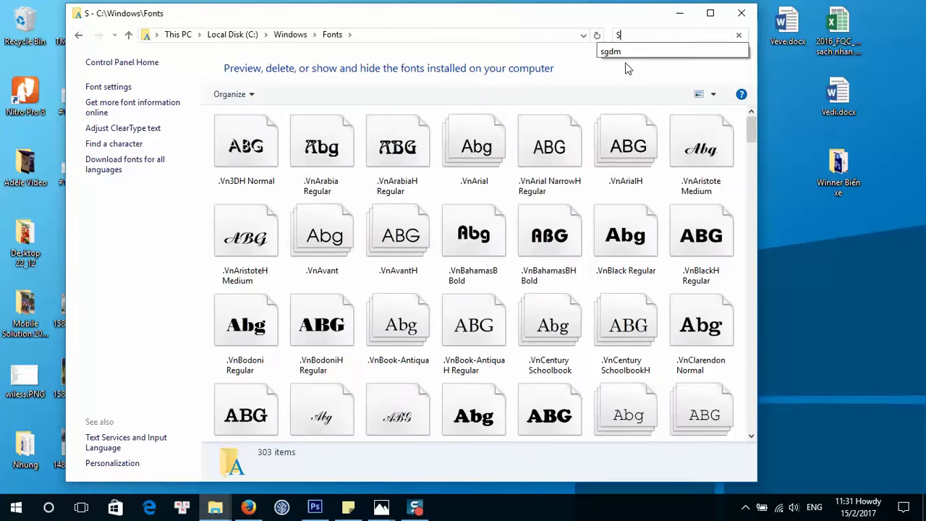
key(BackSpace)
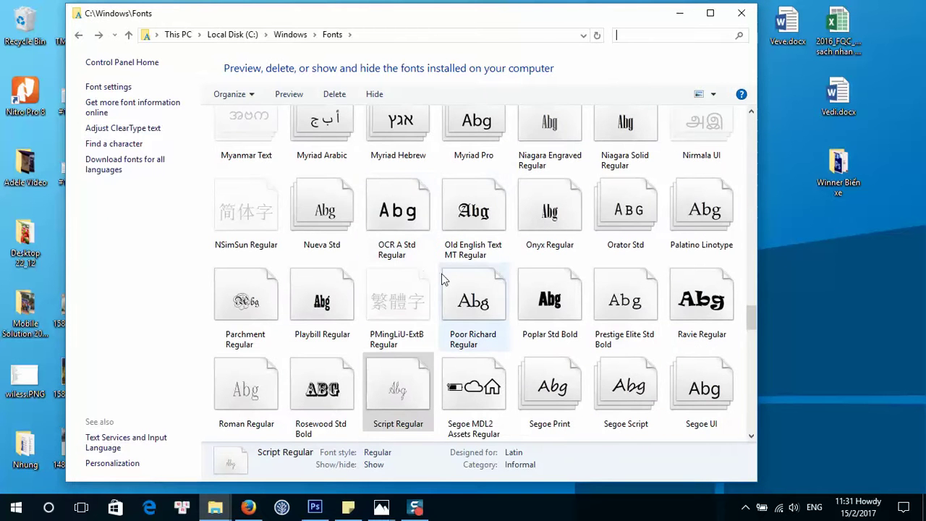
scroll(434, 261, down, 2)
scroll(452, 290, down, 2)
scroll(456, 293, down, 15)
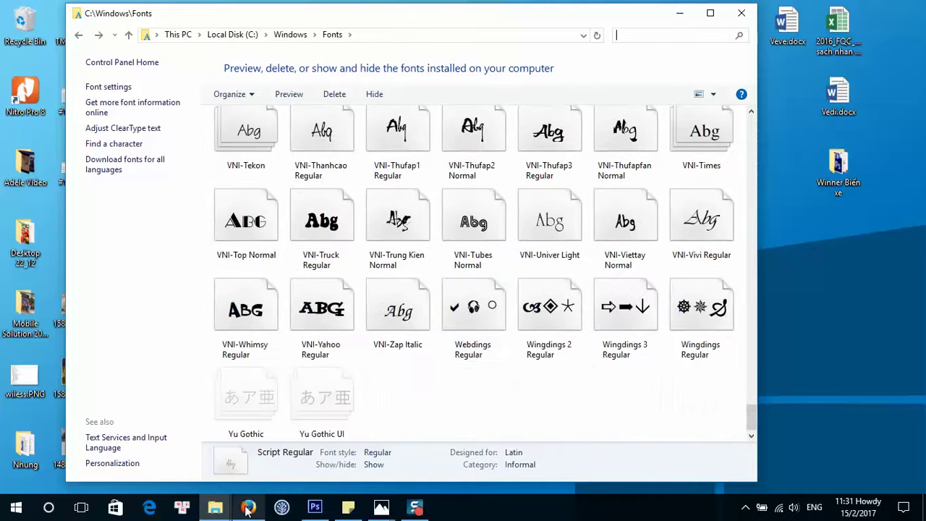
- Go up to the Bien So Chibi folder that holds the Soxe2banh.TTF font file
mouse_move(215, 508)
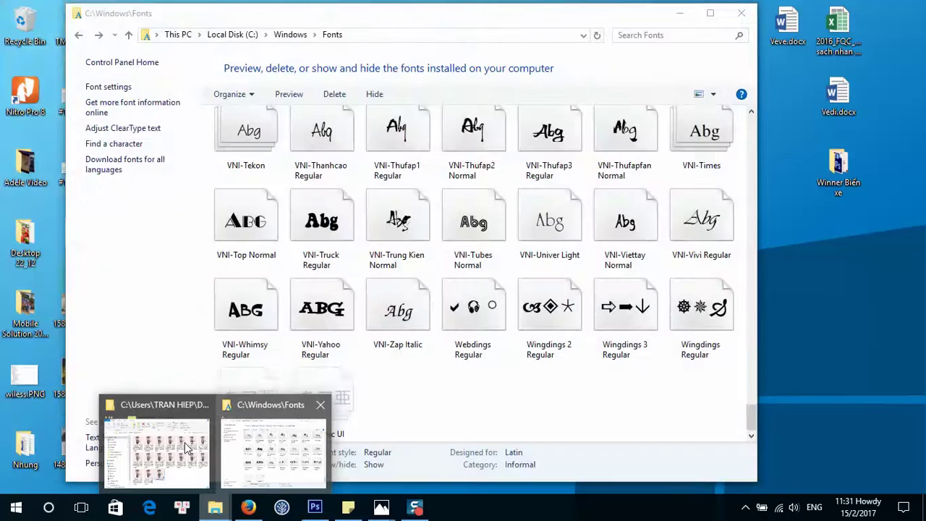
click(187, 449)
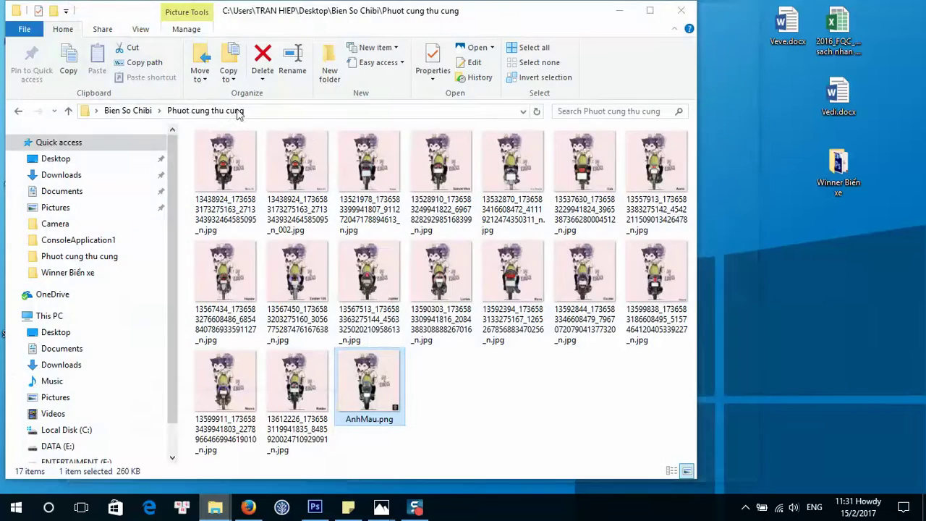
click(146, 113)
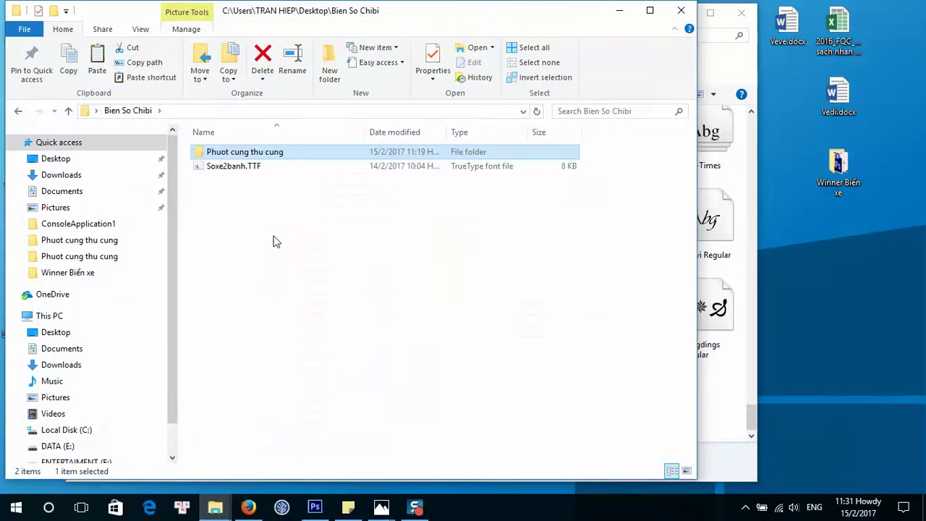
- Look for the Soxe2banh font in the Windows Fonts folder by searching for "So", and close that folder
click(732, 411)
click(619, 208)
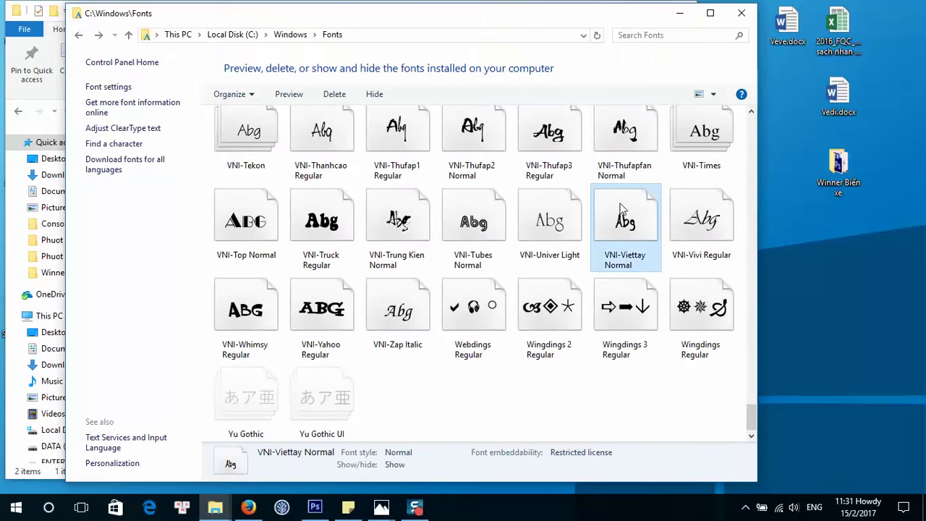
key(s)
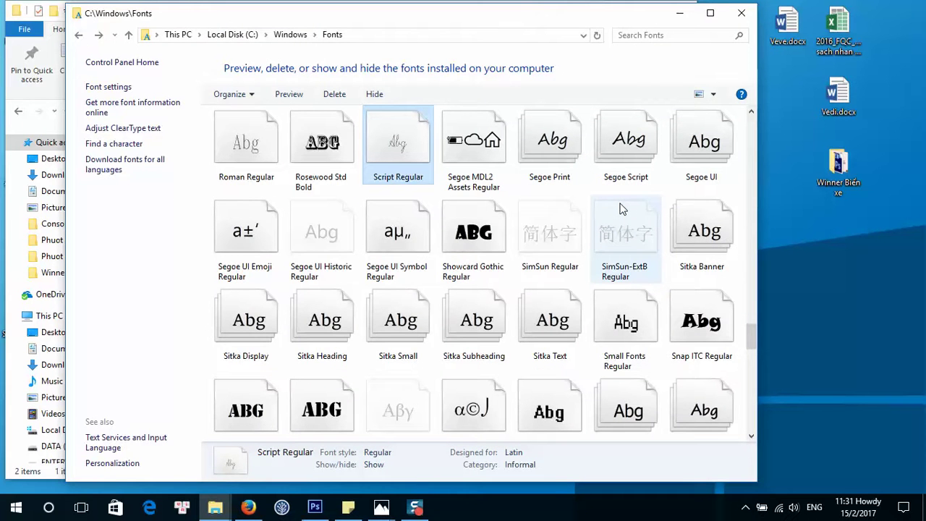
key(o)
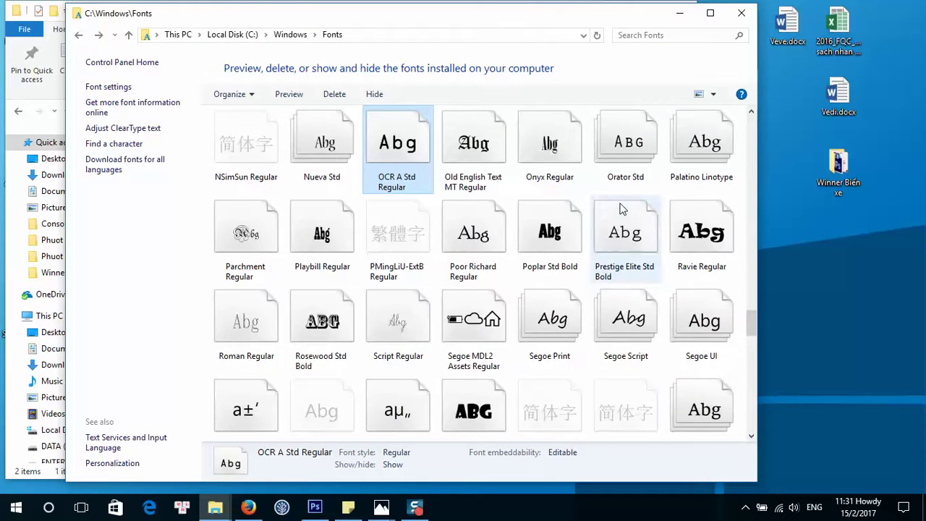
click(668, 36)
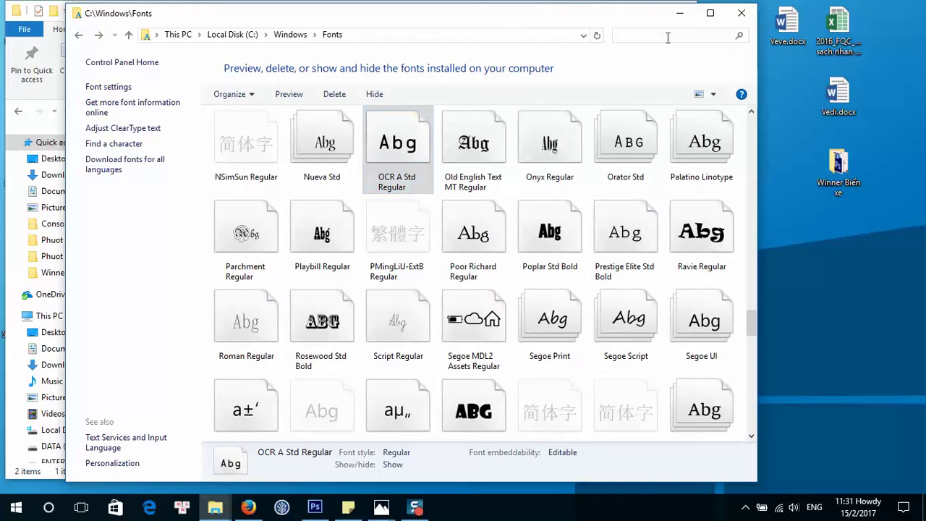
text(So)
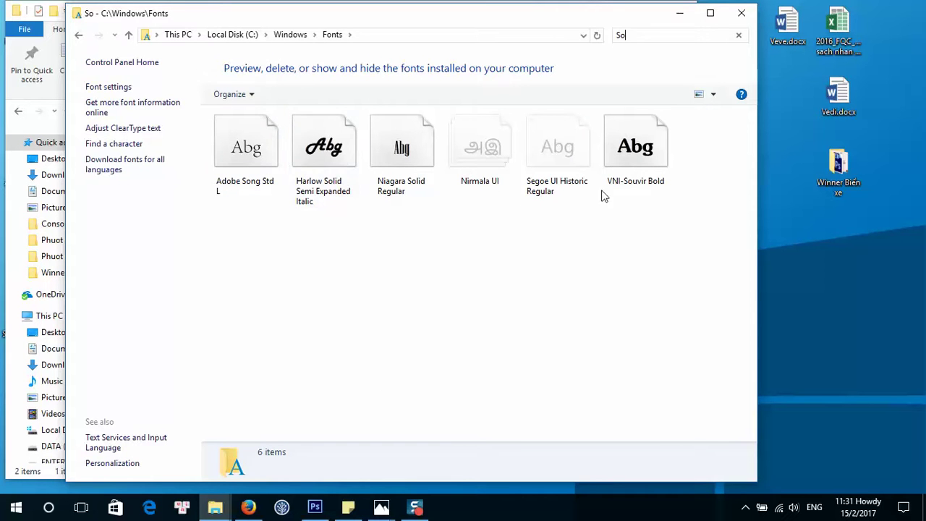
click(741, 16)
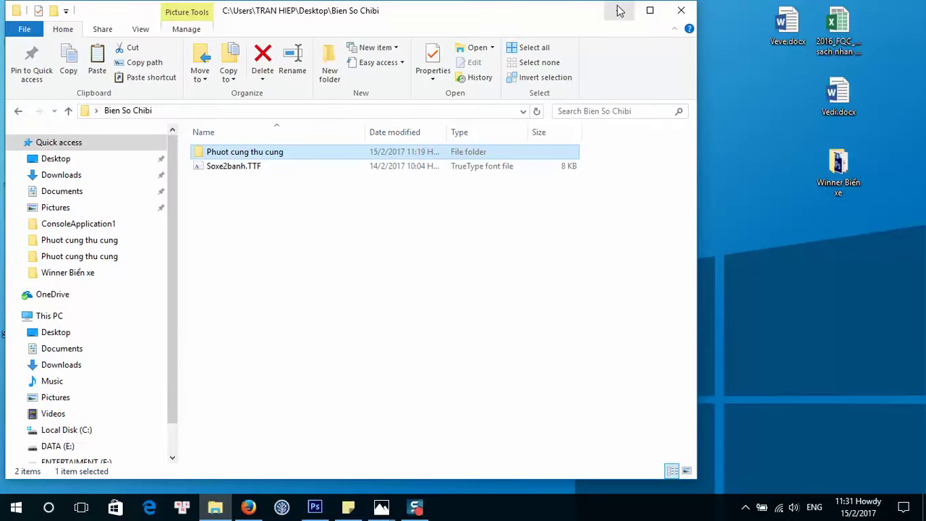
- Clear the remaining folder window away, switch to Photoshop and examine the font applied to the licence plate text
click(455, 162)
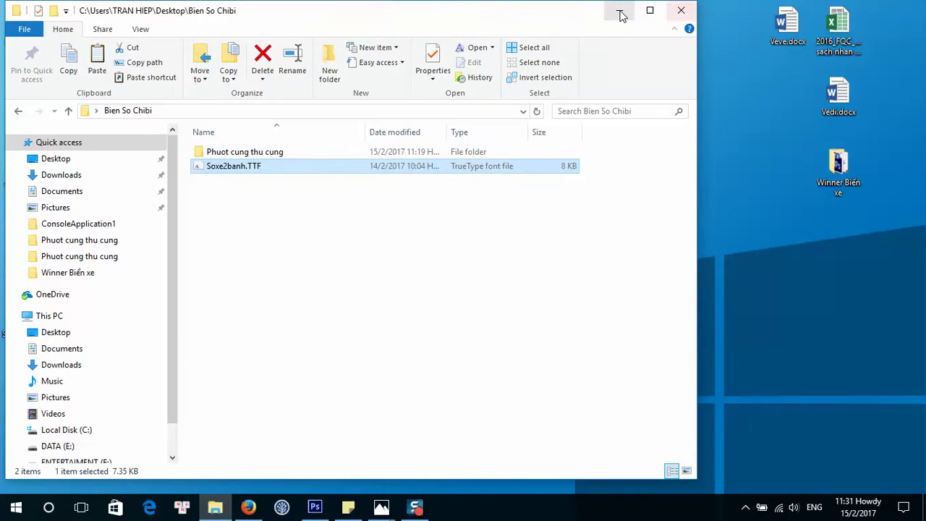
key(super+d)
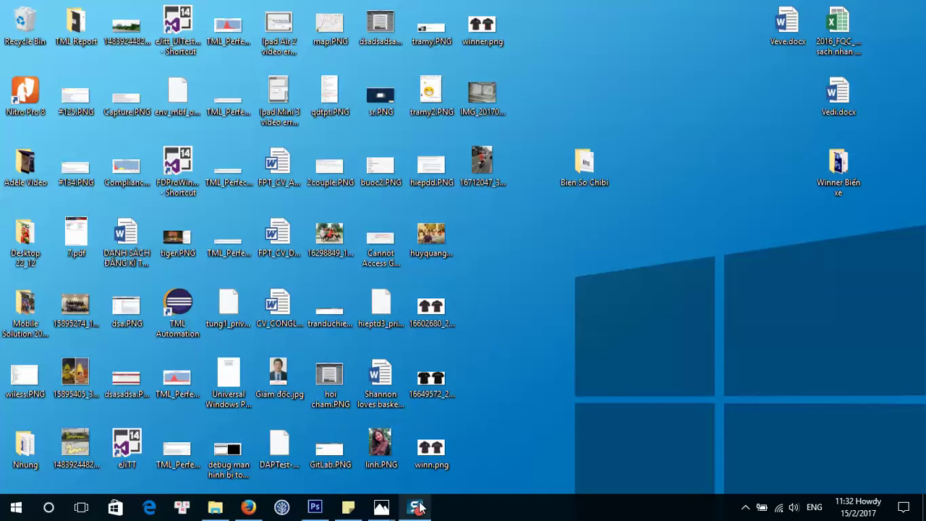
click(316, 507)
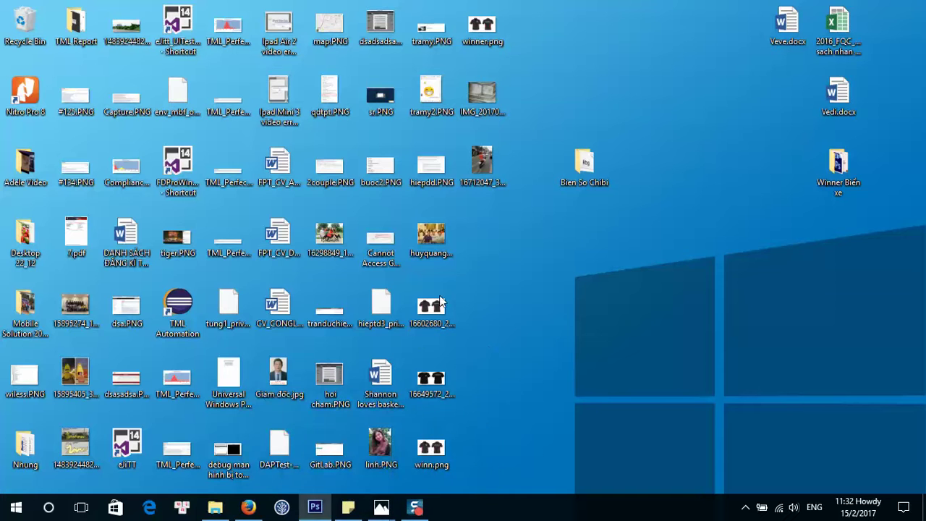
click(355, 261)
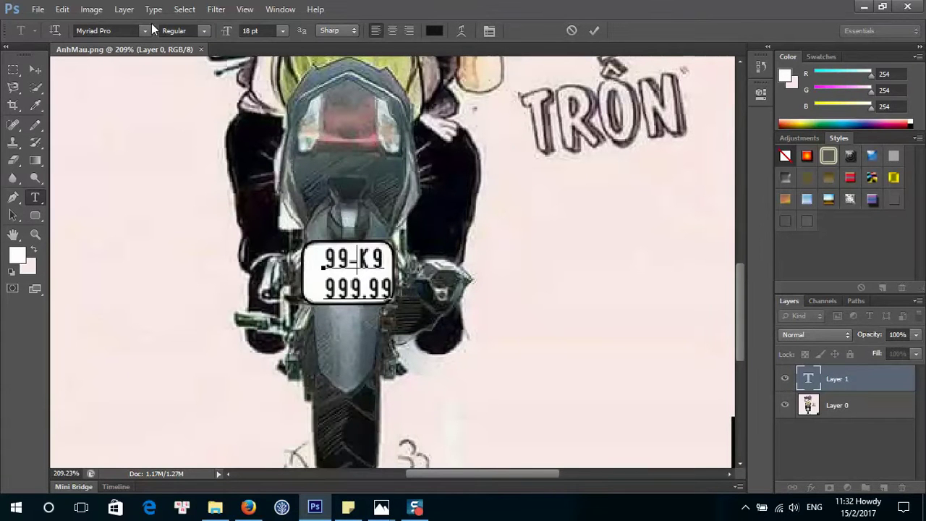
click(327, 262)
click(148, 31)
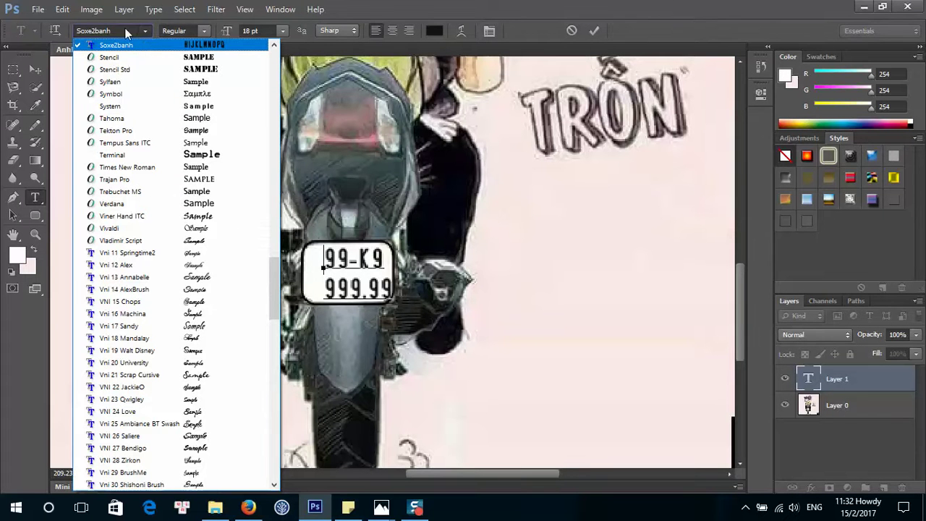
click(126, 29)
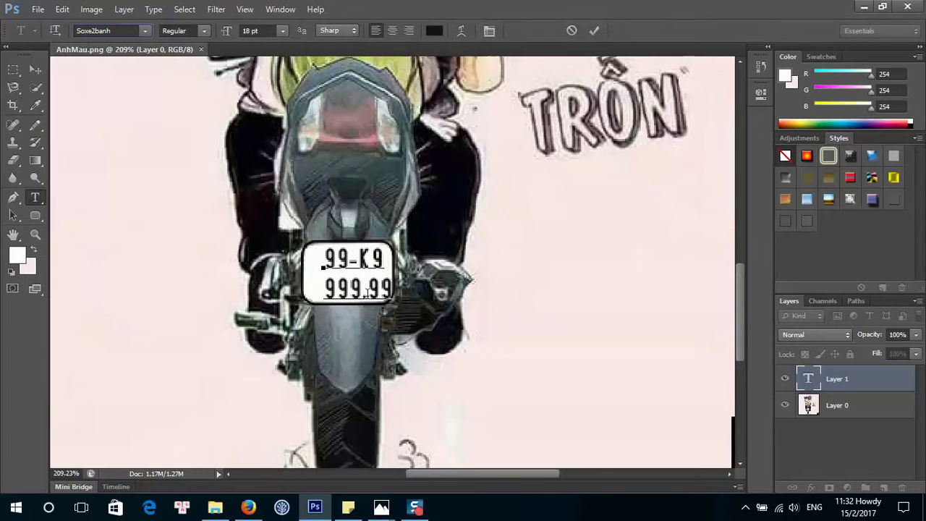
- Commit the plate text and use Free Transform to shift it left on the plate to X 301.85 px
click(835, 399)
click(835, 379)
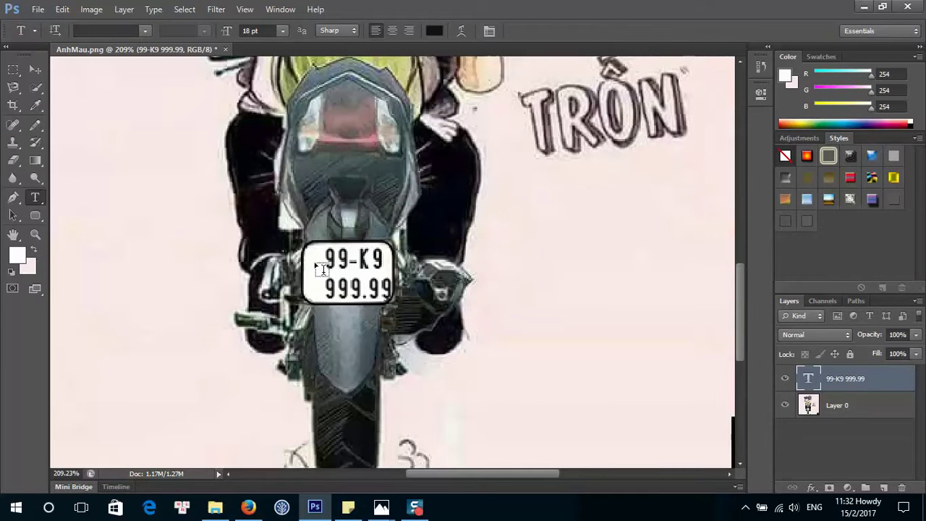
key(ctrl+t)
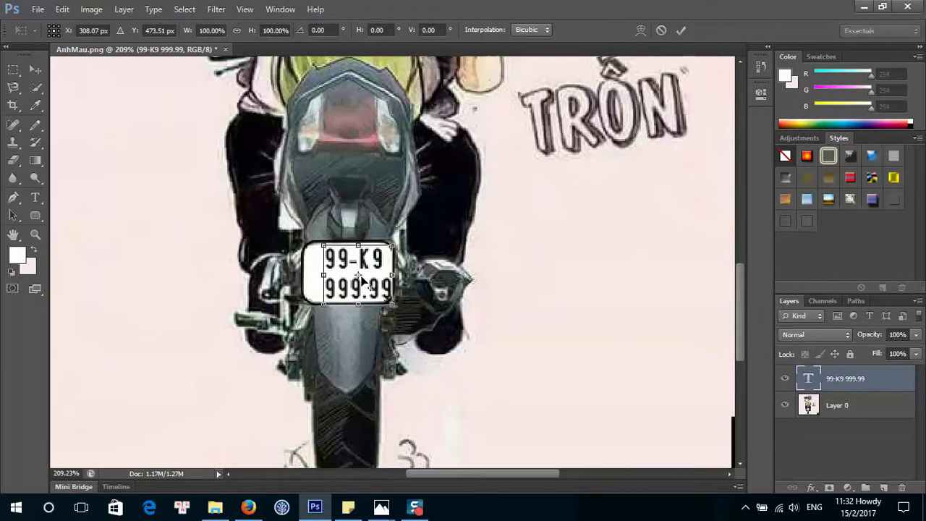
key(Left)
key(Left)
key(Left)
key(Left)
key(Left)
key(Left)
key(Left)
key(Left)
key(Left)
key(Left)
key(Left)
key(Left)
key(Left)
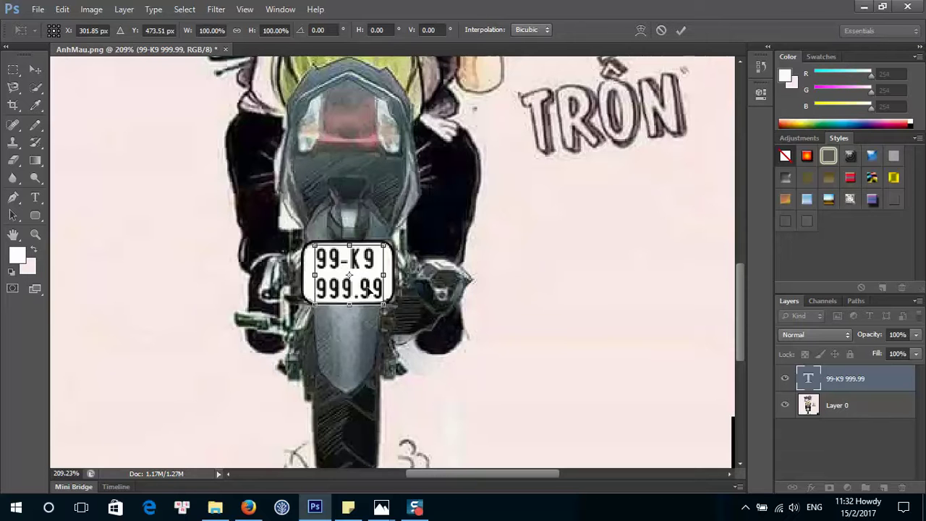
key(Return)
- Insert a space before 99-K9 on the first line of the plate text and commit it
key(t)
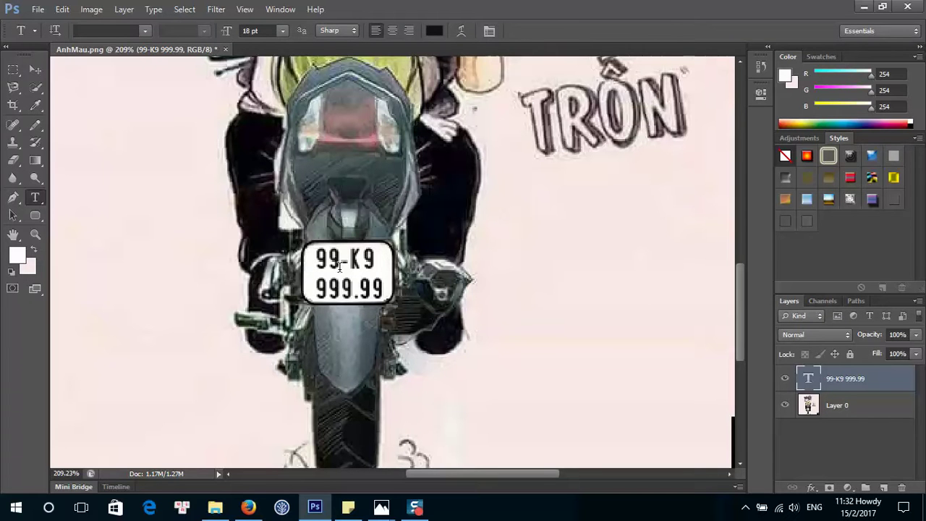
click(321, 262)
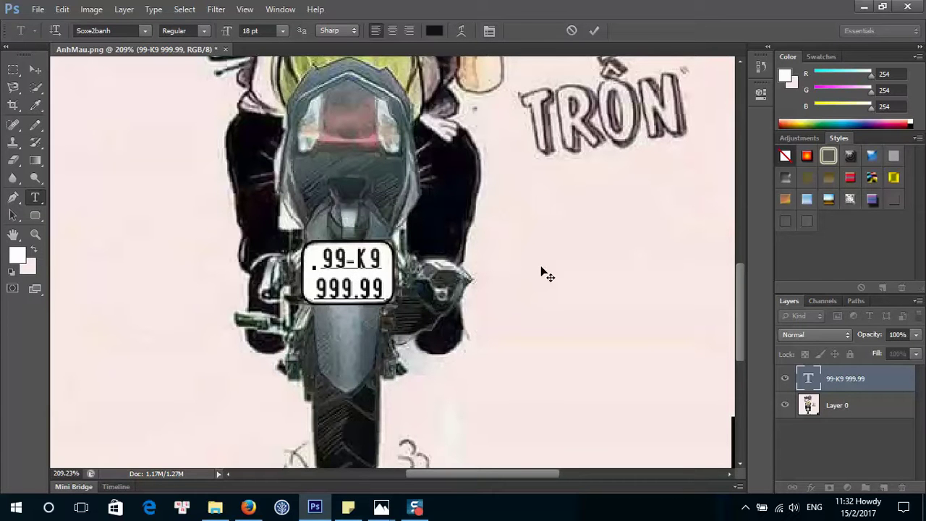
click(839, 394)
click(794, 387)
- Shift the plate text layer slightly farther left with Free Transform, to X 299.94 px
key(ctrl+t)
key(Left)
key(Left)
key(Left)
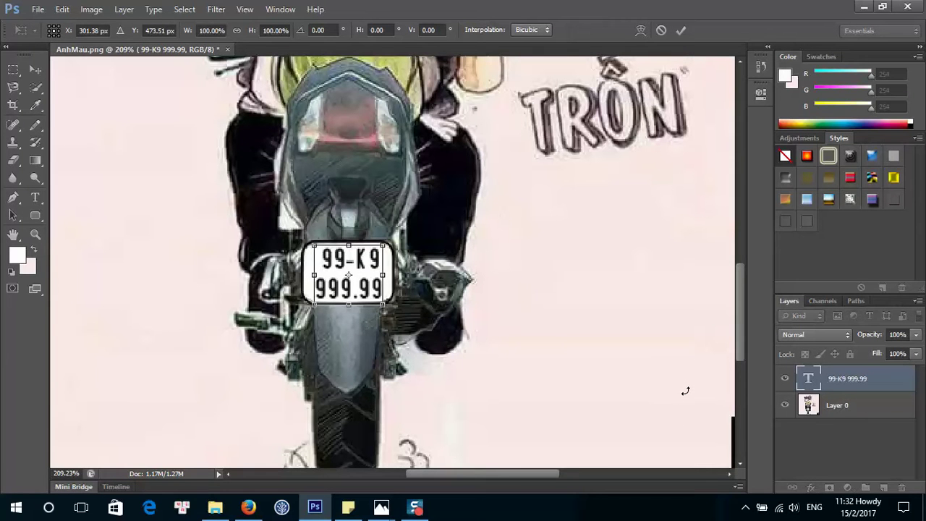
key(Left)
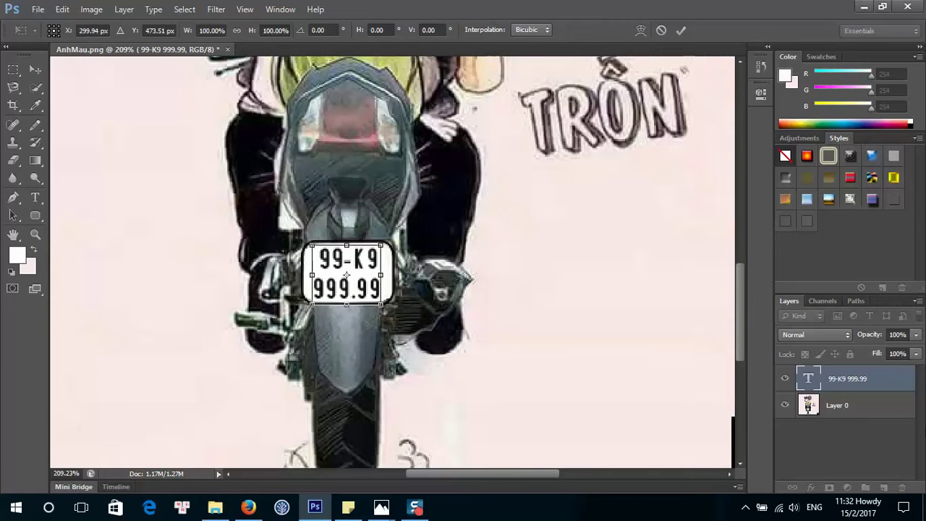
key(t)
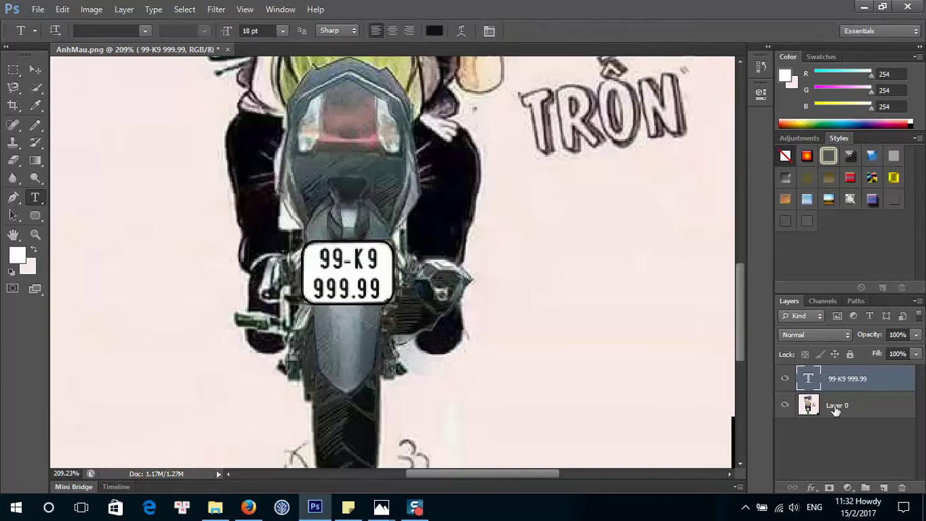
- Save the finished picture as AnhMau.psd in Photoshop format in the Bien So Chibi folder
scroll(353, 318, up, 1)
scroll(383, 322, right, 1)
scroll(384, 322, left, 1)
scroll(402, 331, down, 5)
scroll(426, 334, up, 2)
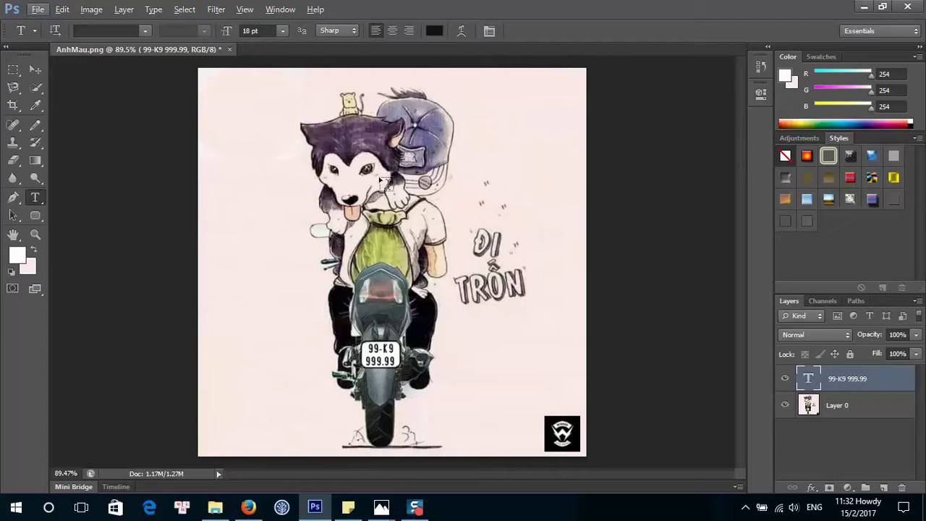
key(ctrl+s)
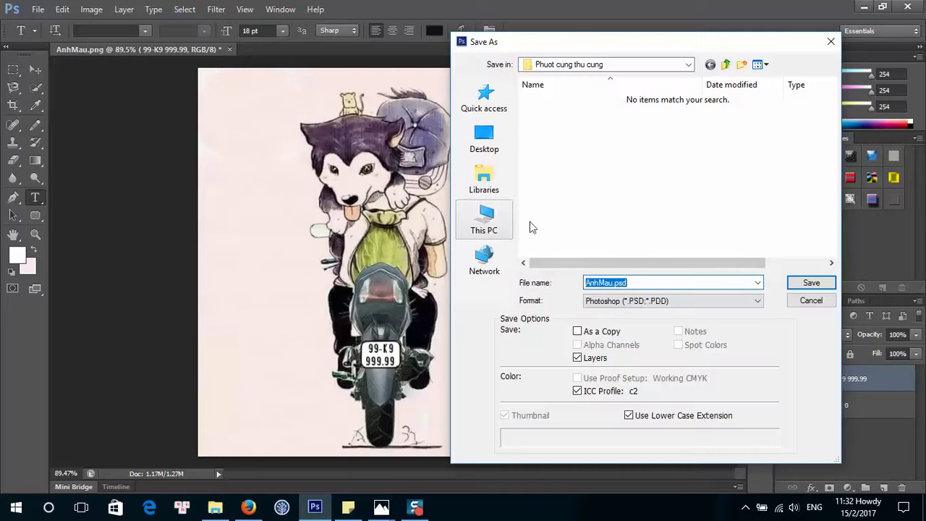
click(639, 279)
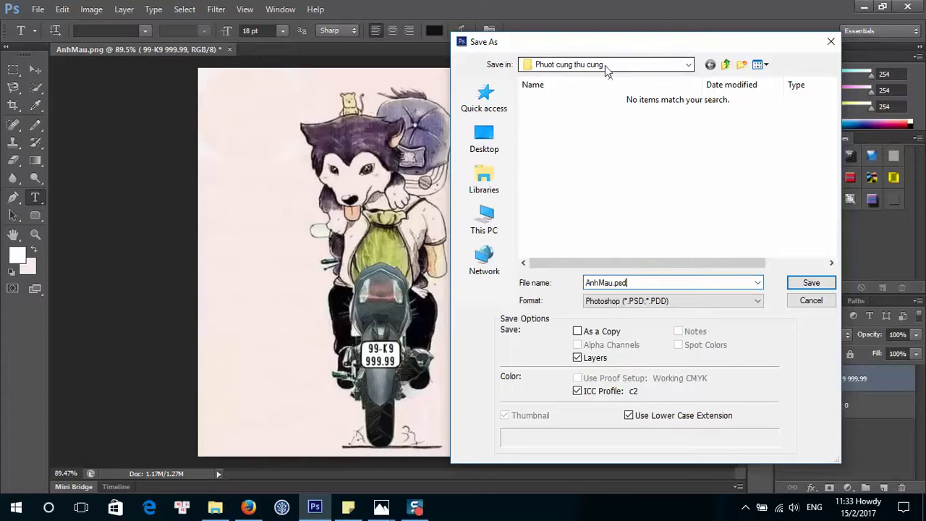
key(alt+Up)
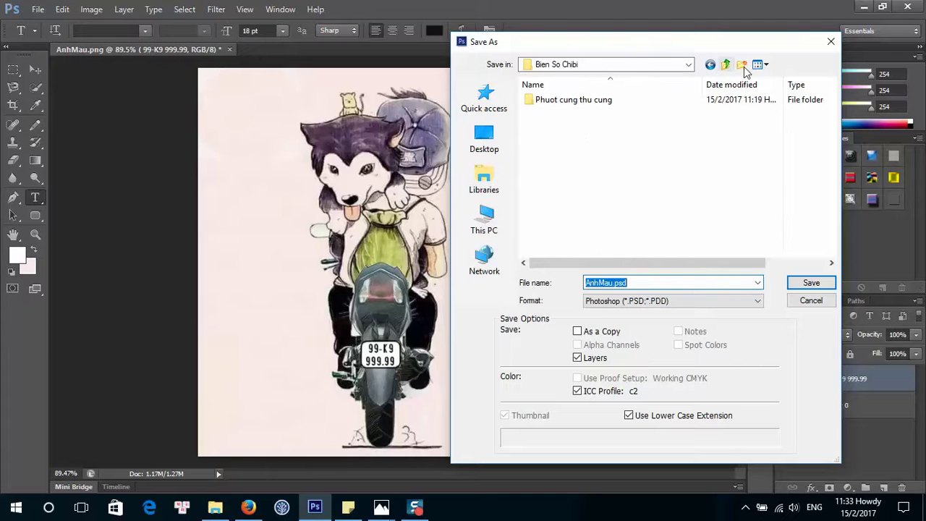
click(811, 283)
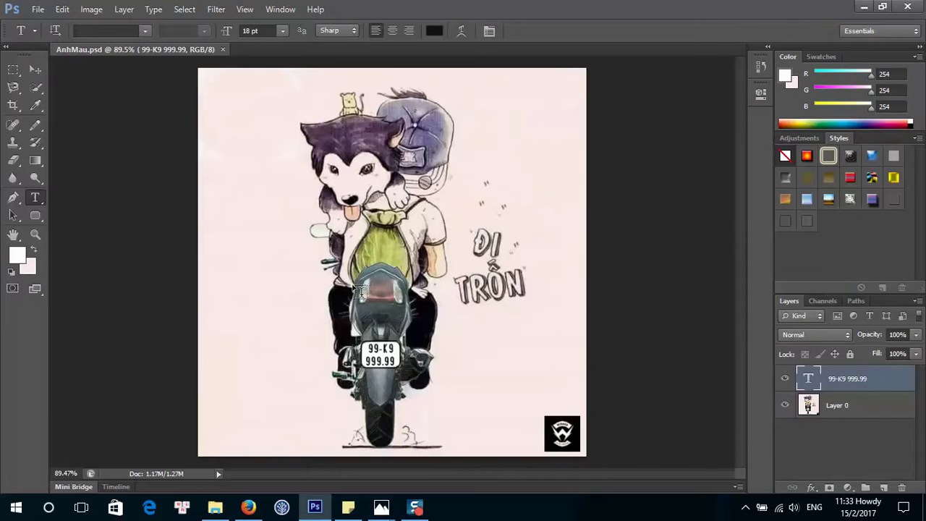
click(286, 247)
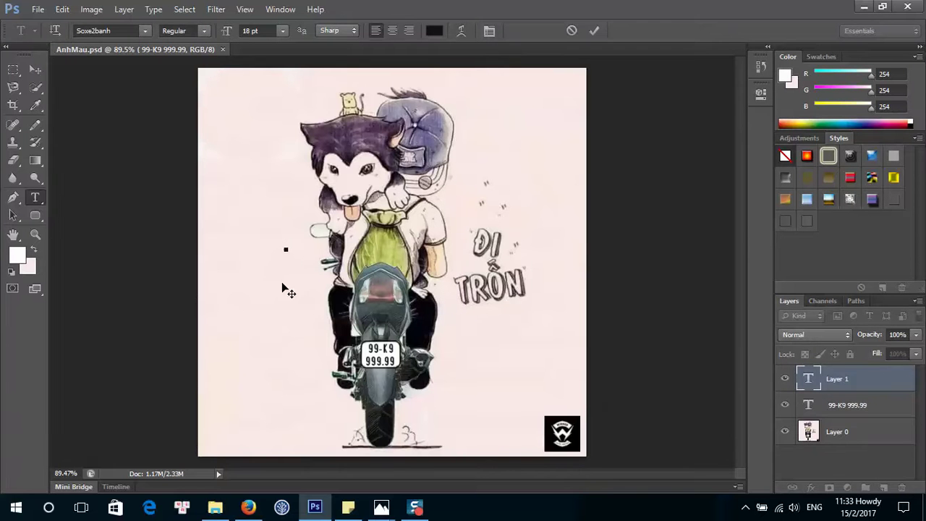
key(ctrl+shift+s)
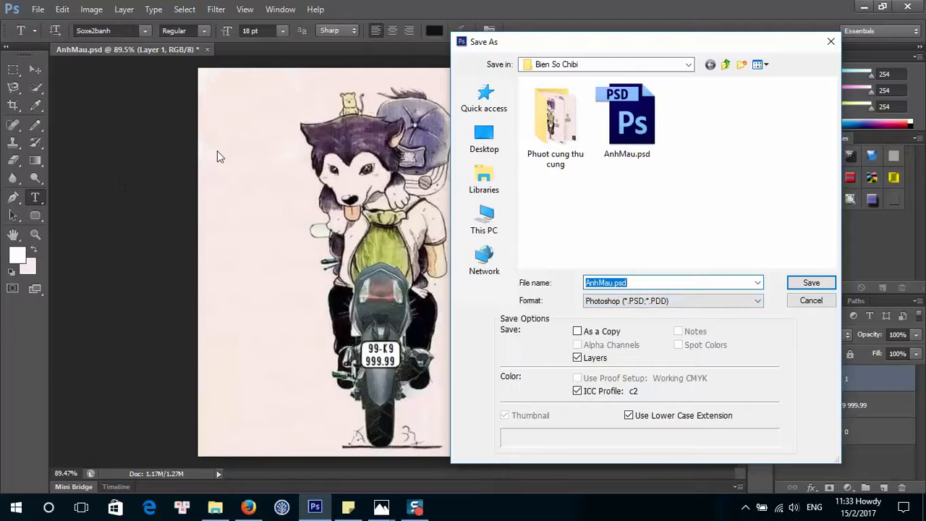
key(Escape)
- Save a PNG copy of the picture as AnhDemo in the Bien So Chibi folder, accepting the offered PNG options
click(39, 10)
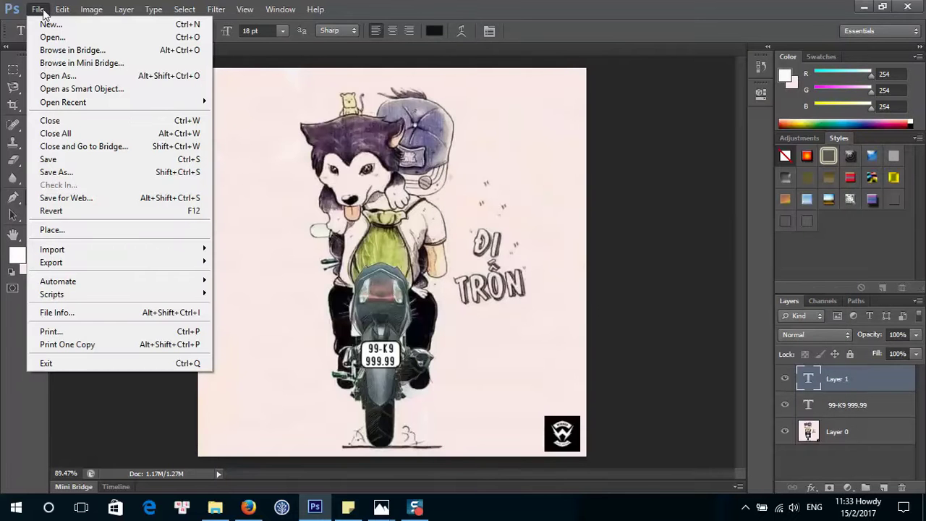
click(82, 173)
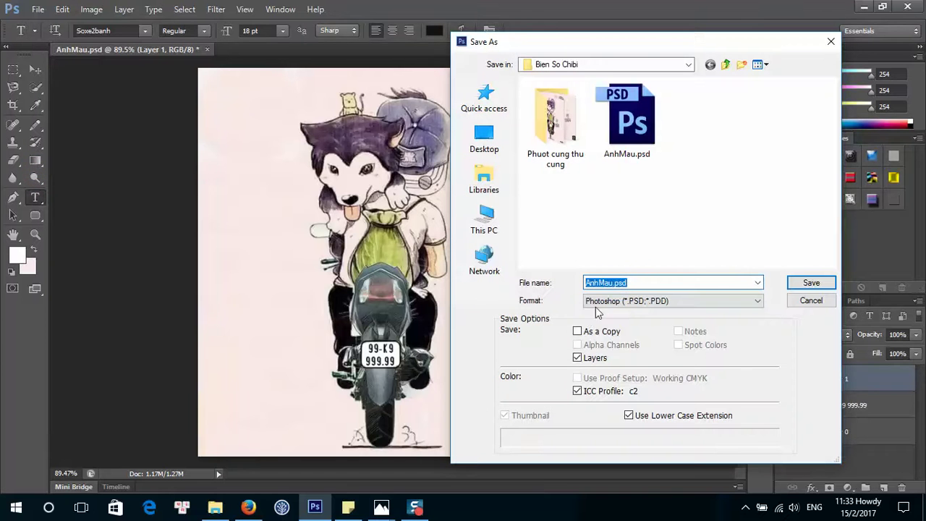
click(597, 301)
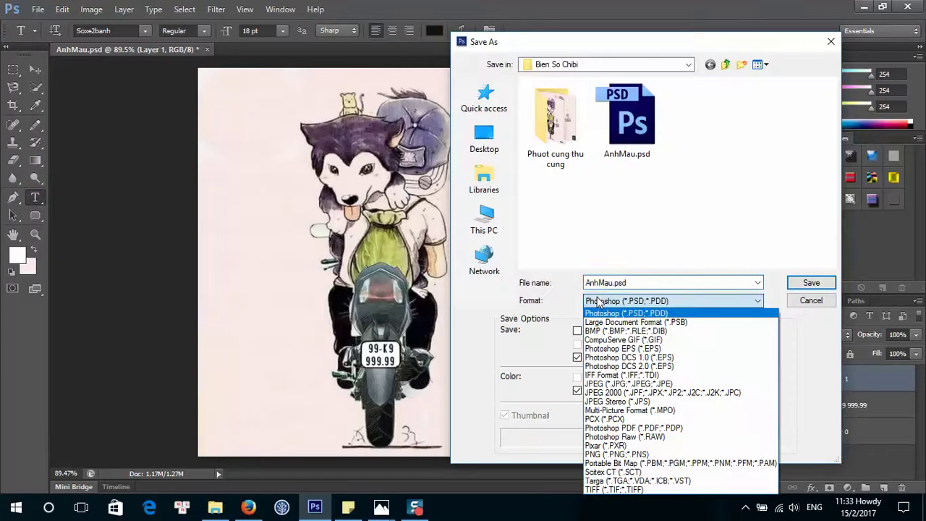
click(602, 454)
click(636, 283)
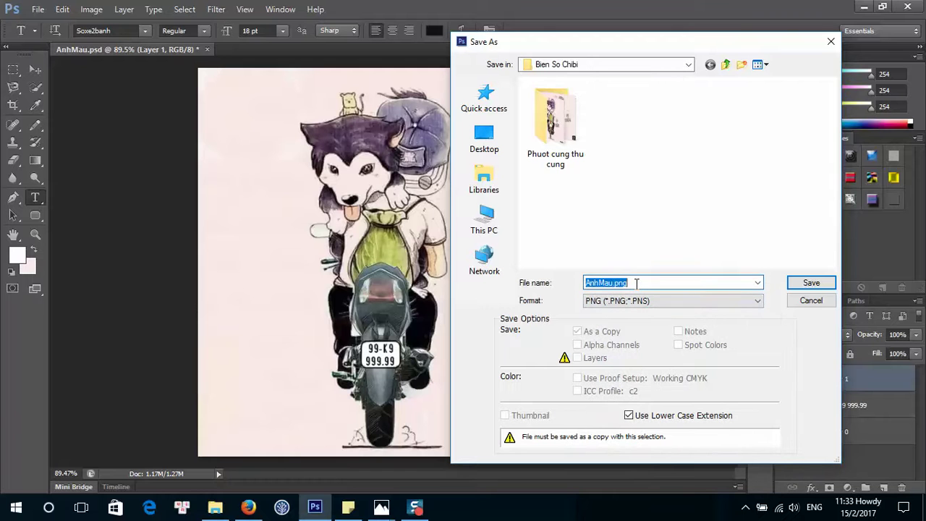
click(636, 282)
double_click(636, 283)
text(Anh)
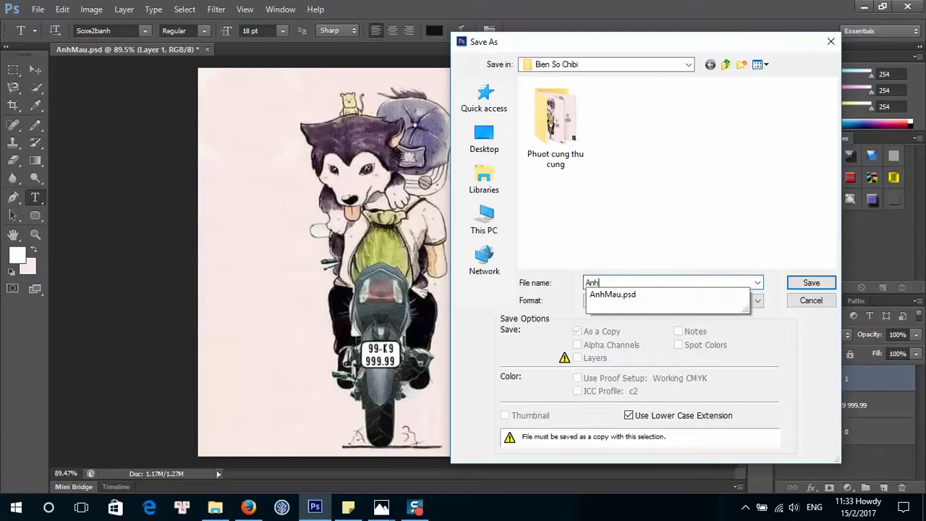
text(1)
key(BackSpace)
text(Demo)
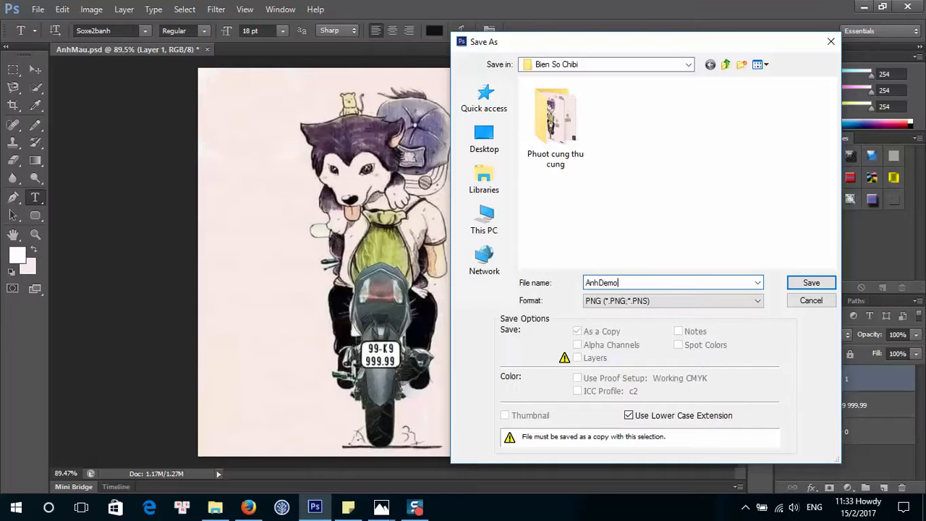
click(800, 282)
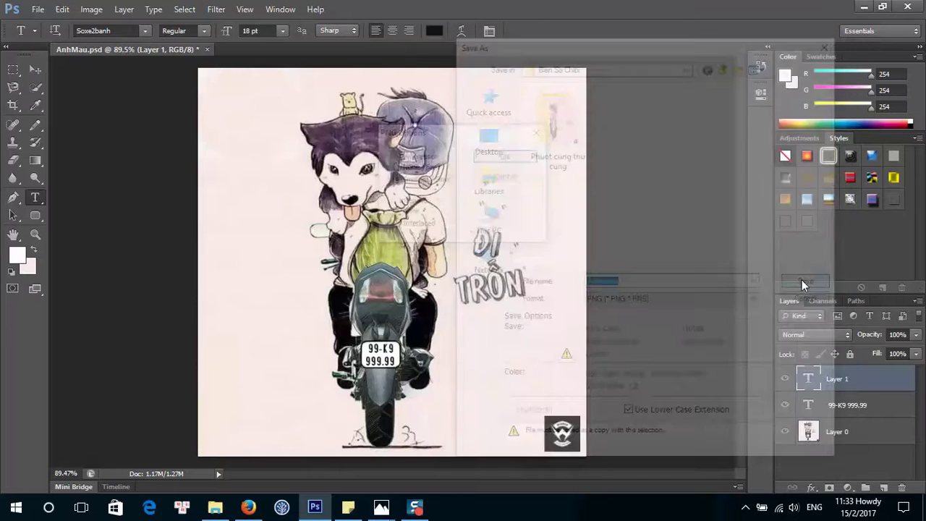
click(507, 157)
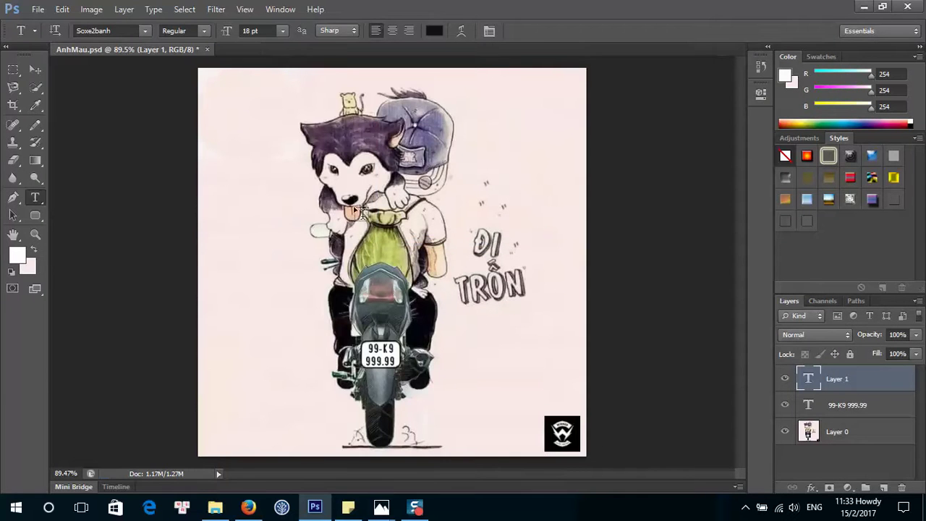
- Open AnhDemo.png from the Bien So Chibi folder in File Explorer, inspect the exported picture, and close the viewer and folder
click(215, 506)
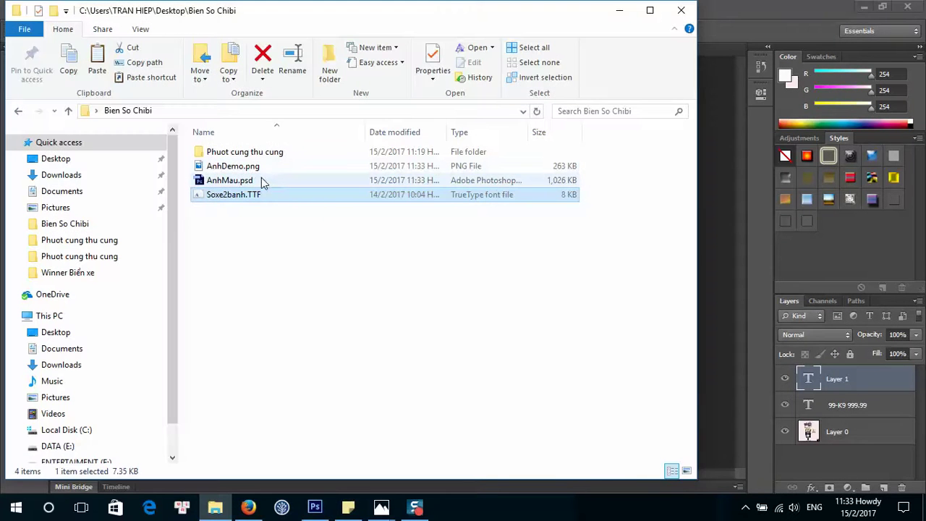
drag(277, 22, 366, 103)
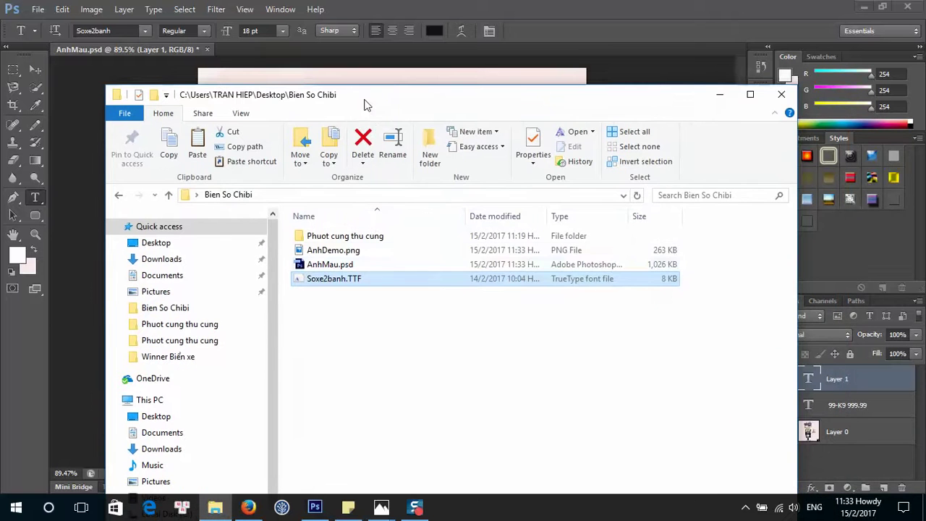
double_click(346, 253)
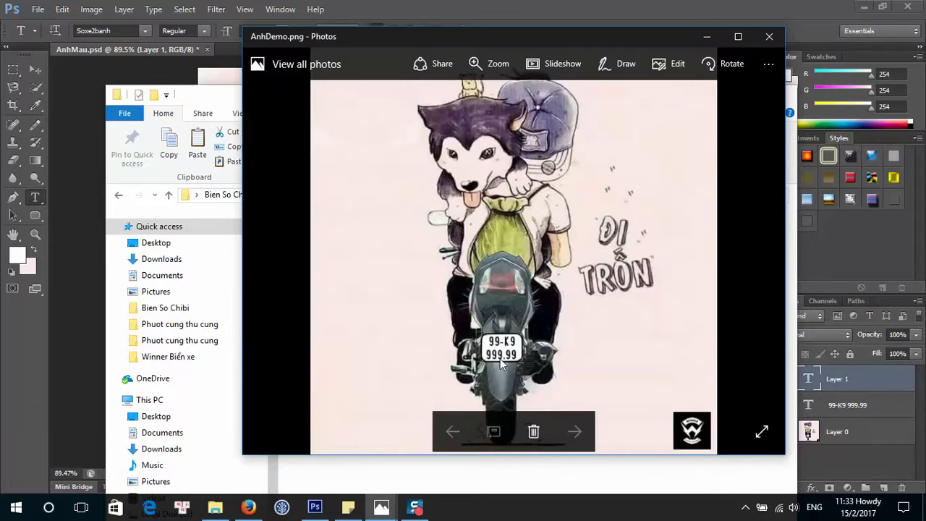
scroll(575, 243, up, 1)
scroll(575, 243, down, 1)
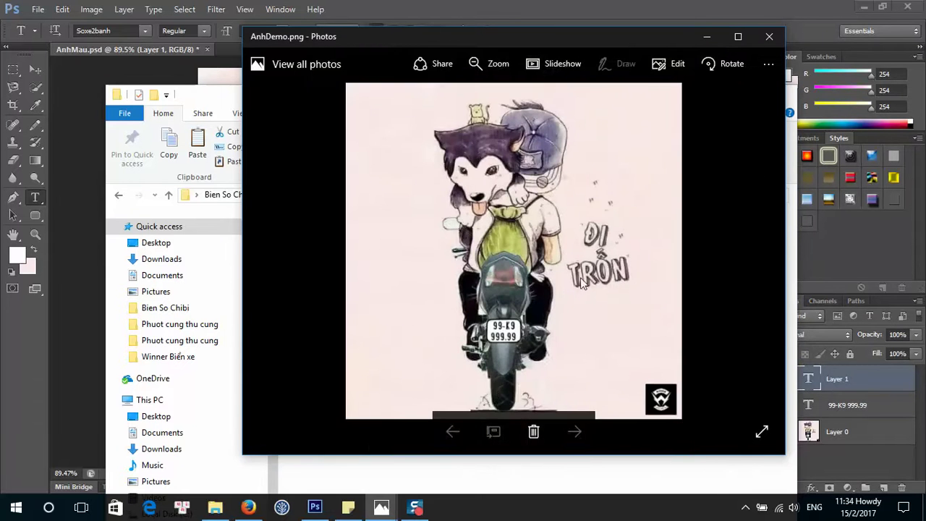
scroll(575, 243, up, 1)
click(769, 36)
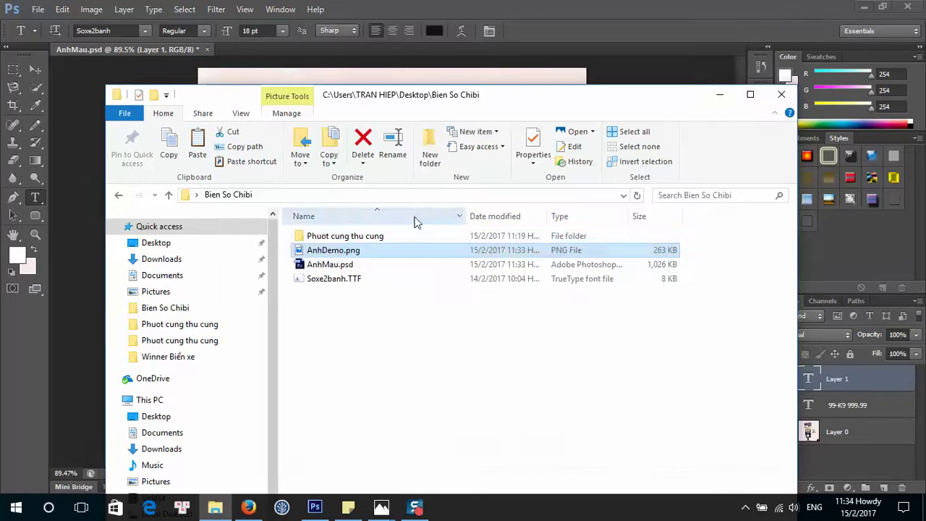
click(778, 94)
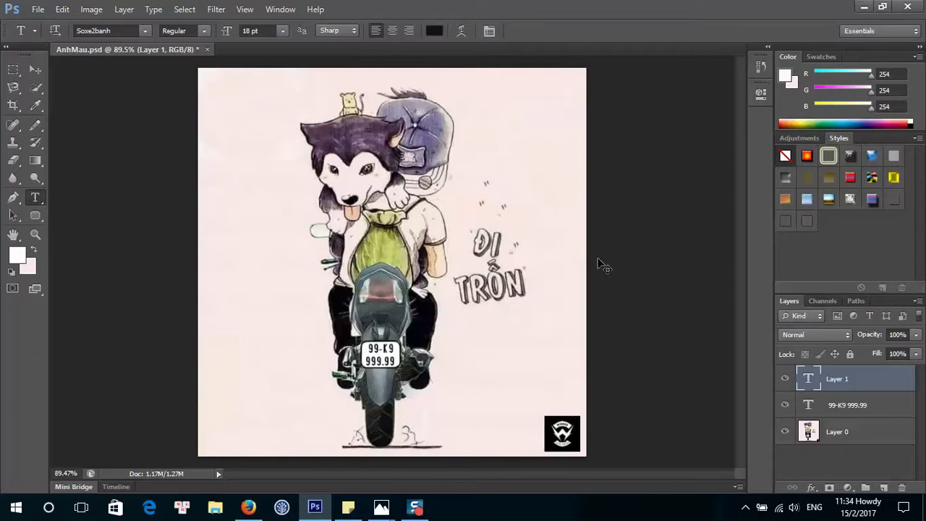
- Try to open the 13537630 JPG template from the Phuot cung thu cung folder using Open As with the Photoshop format
key(ctrl+o)
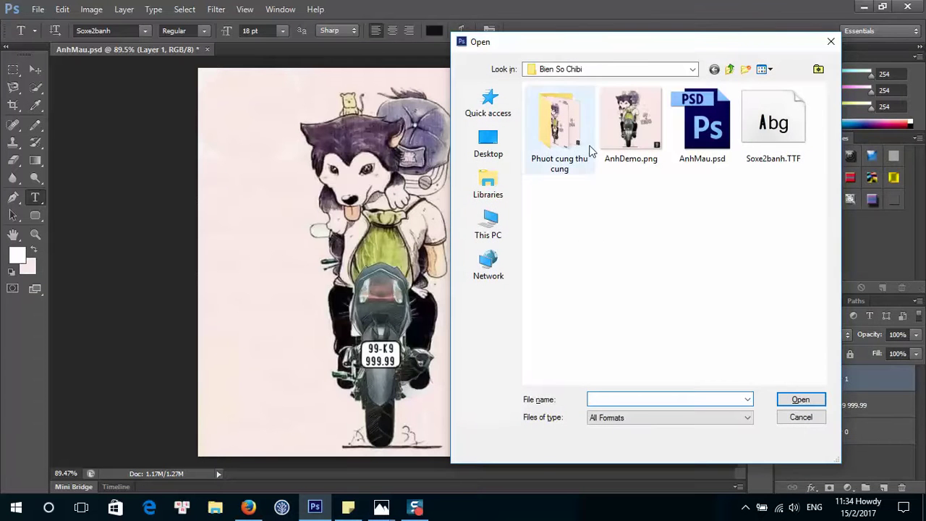
click(830, 42)
click(37, 9)
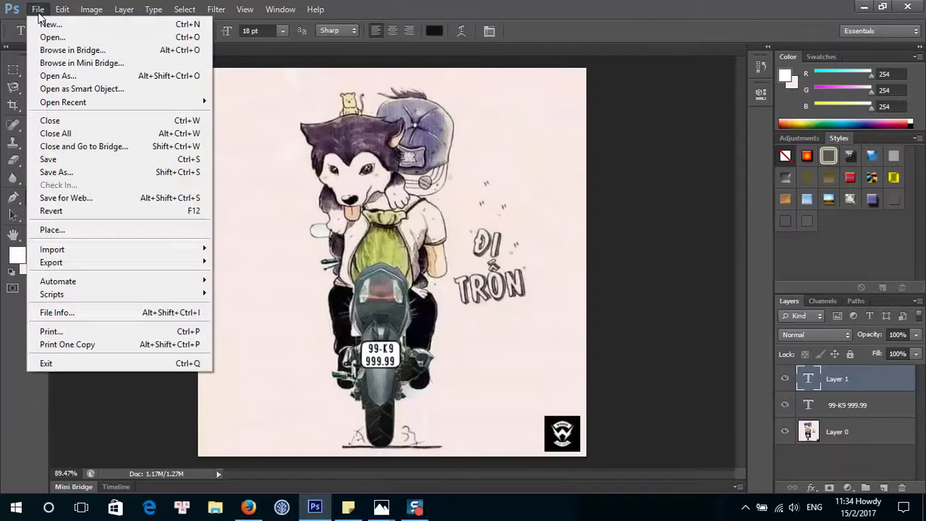
click(72, 77)
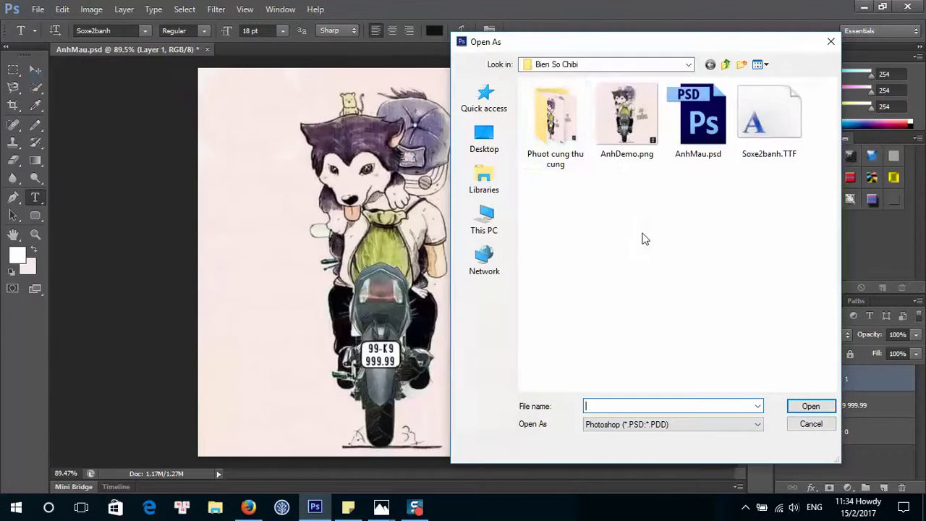
double_click(580, 151)
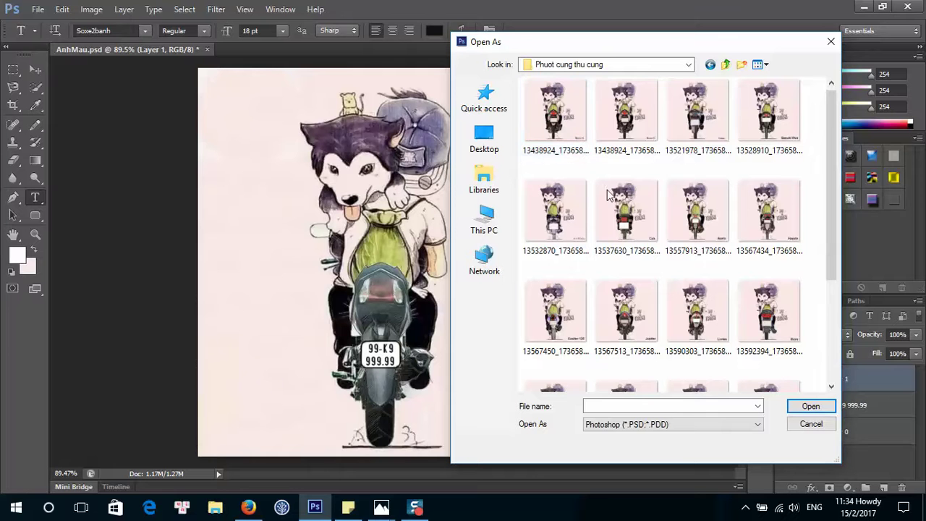
click(653, 225)
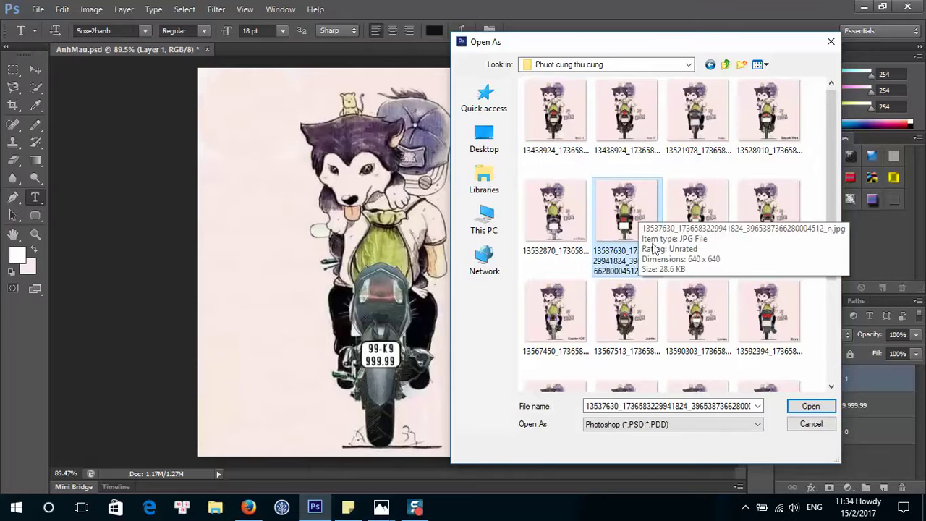
double_click(627, 238)
click(689, 203)
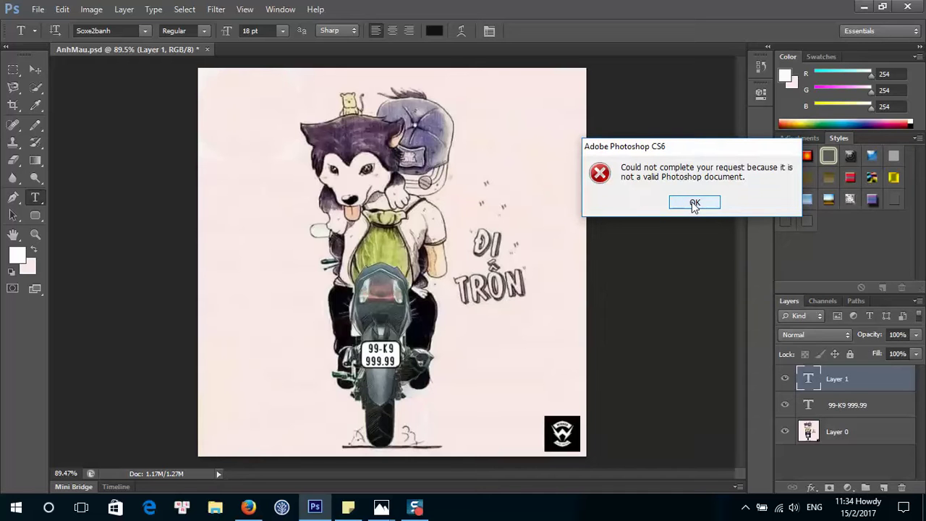
click(693, 203)
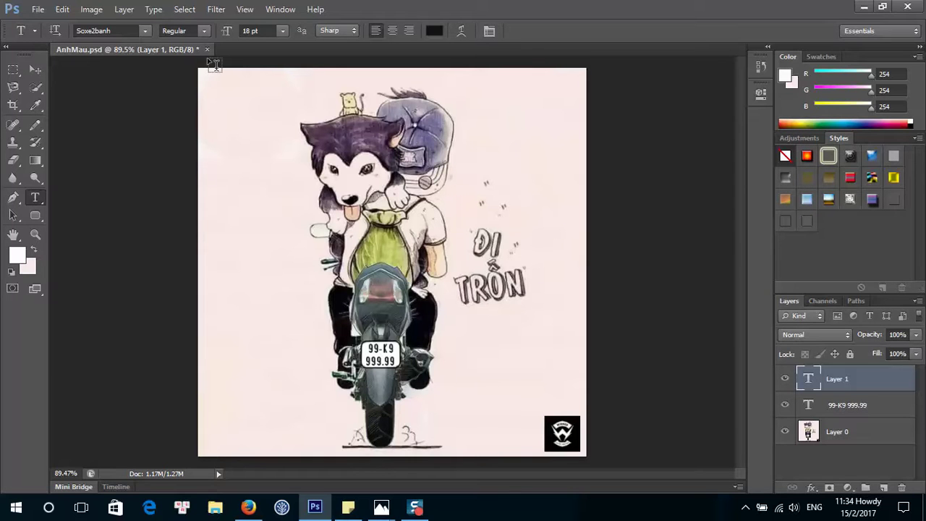
click(36, 8)
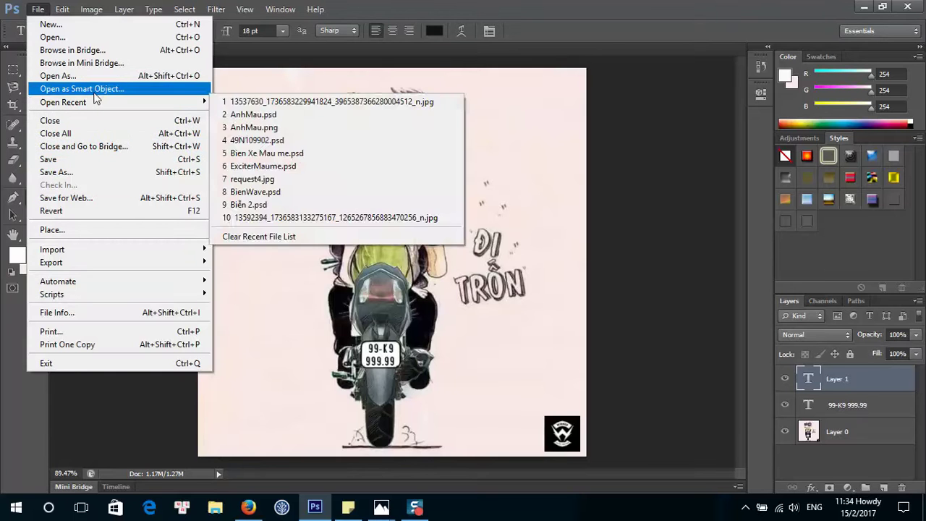
click(90, 37)
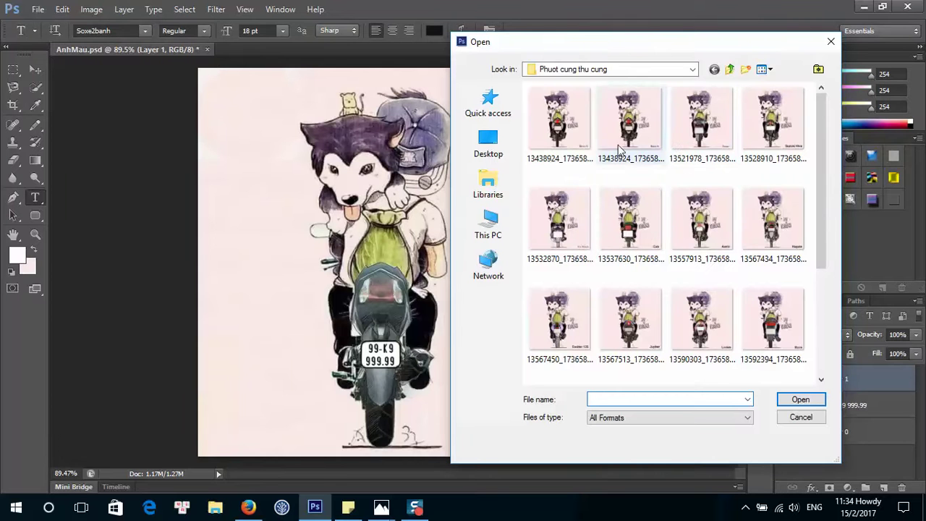
click(572, 134)
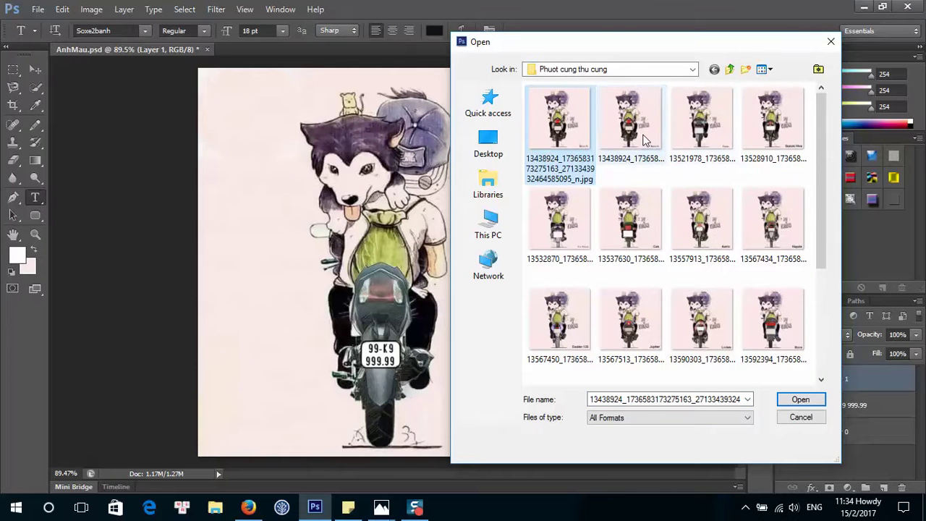
double_click(558, 119)
scroll(406, 338, up, 5)
scroll(410, 348, down, 3)
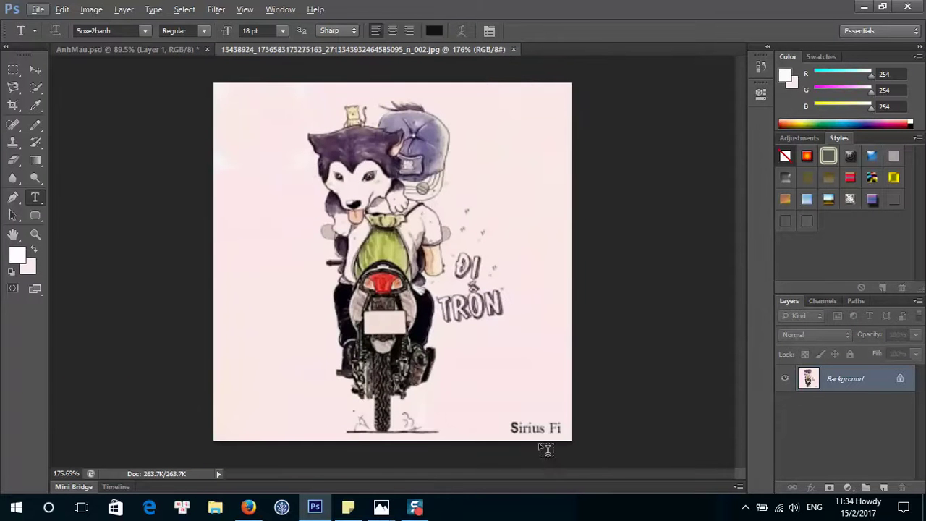
scroll(410, 350, up, 3)
scroll(391, 310, down, 4)
scroll(416, 318, up, 1)
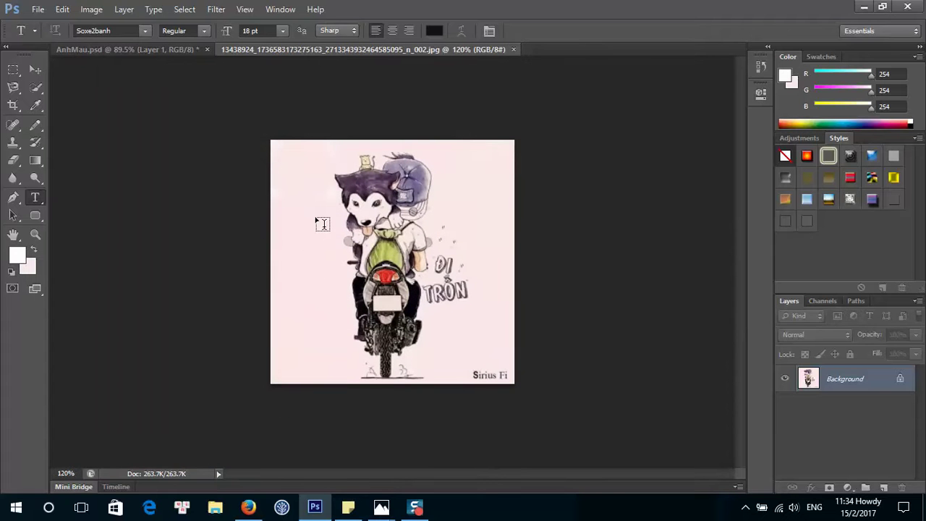
- Return to AnhMau.psd, place a text cursor on the licence plate and examine the plate lettering up close
click(172, 48)
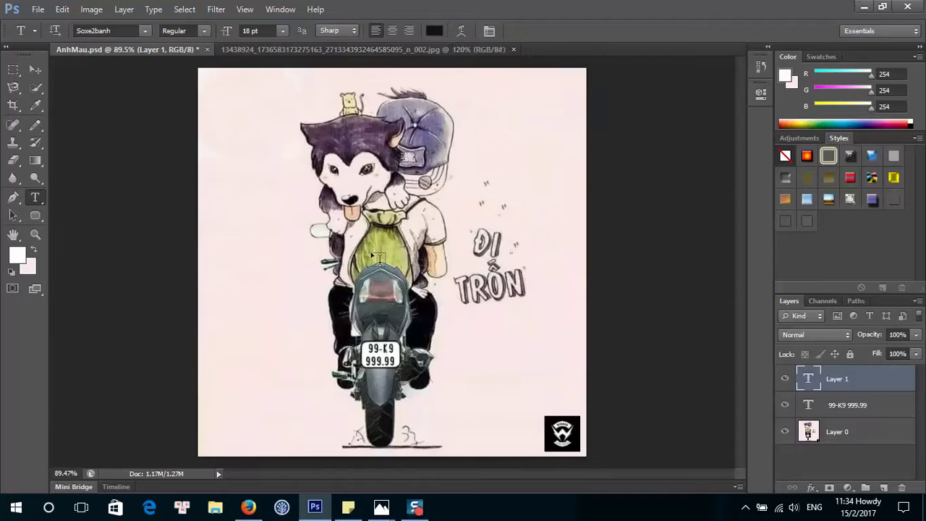
click(373, 347)
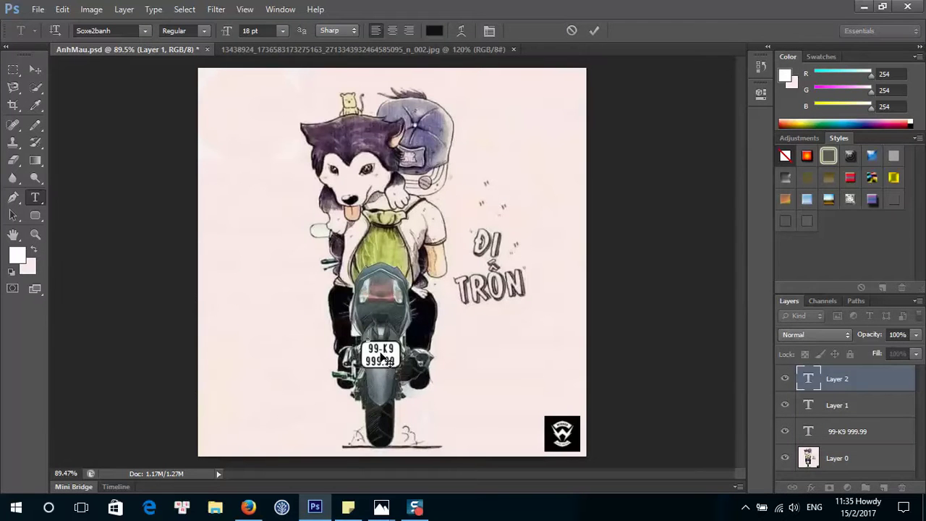
scroll(385, 378, up, 4)
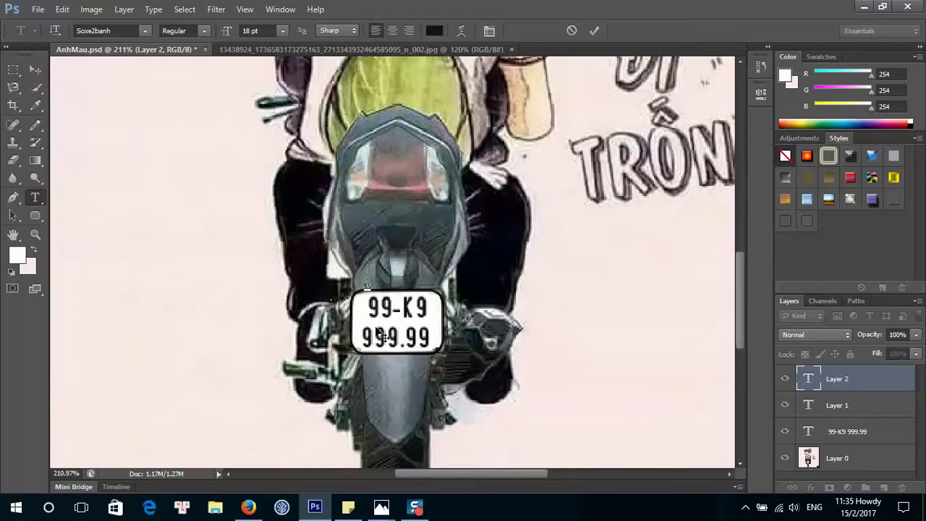
scroll(434, 329, down, 2)
scroll(491, 331, down, 3)
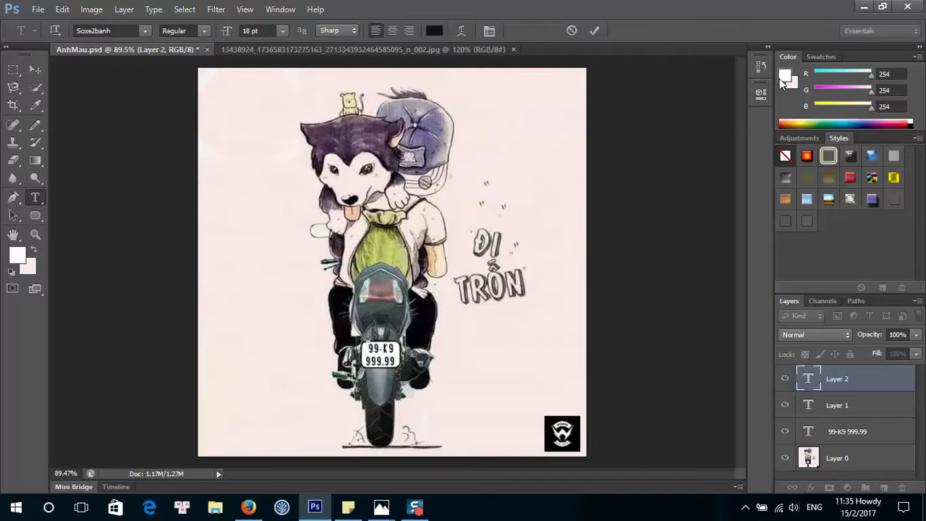
- Cancel quitting Photoshop with the type edit still open, and minimize its window to show the desktop
click(917, 8)
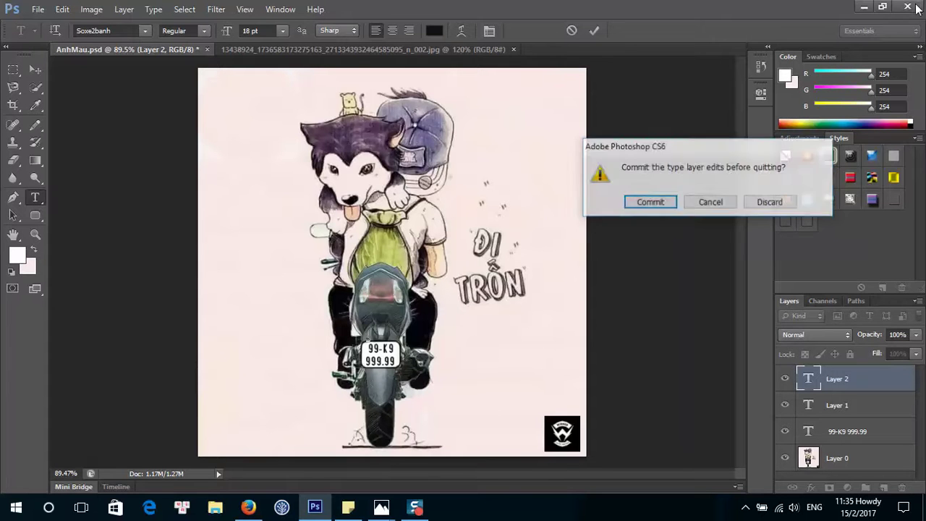
click(710, 202)
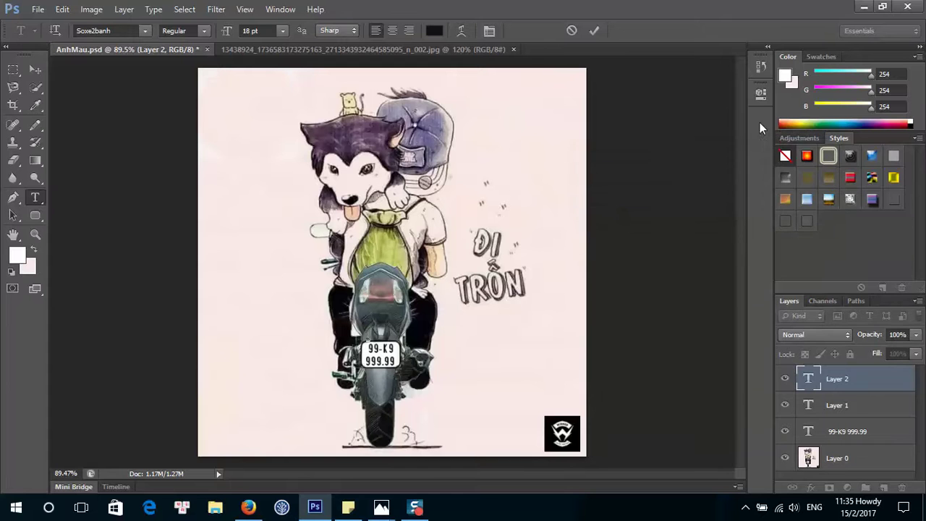
click(863, 7)
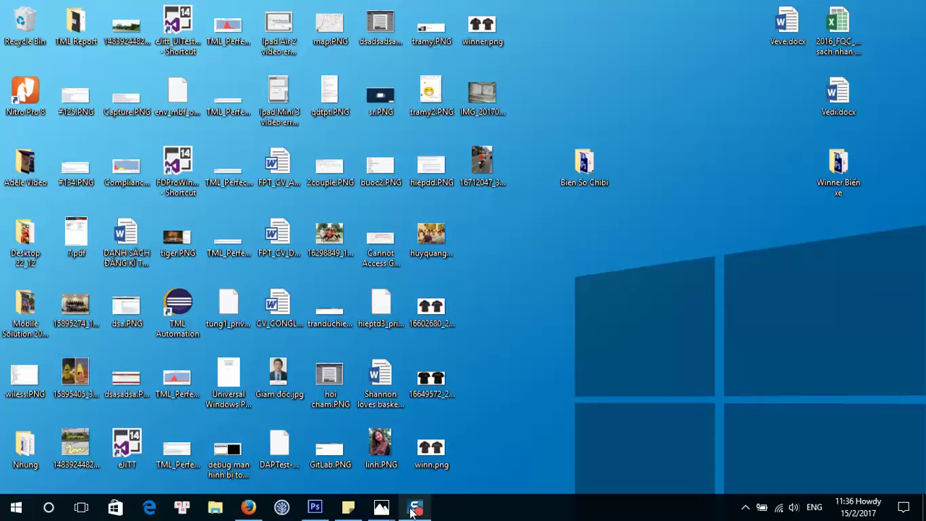
- Search Windows for Paint and launch the Paint desktop app
click(16, 508)
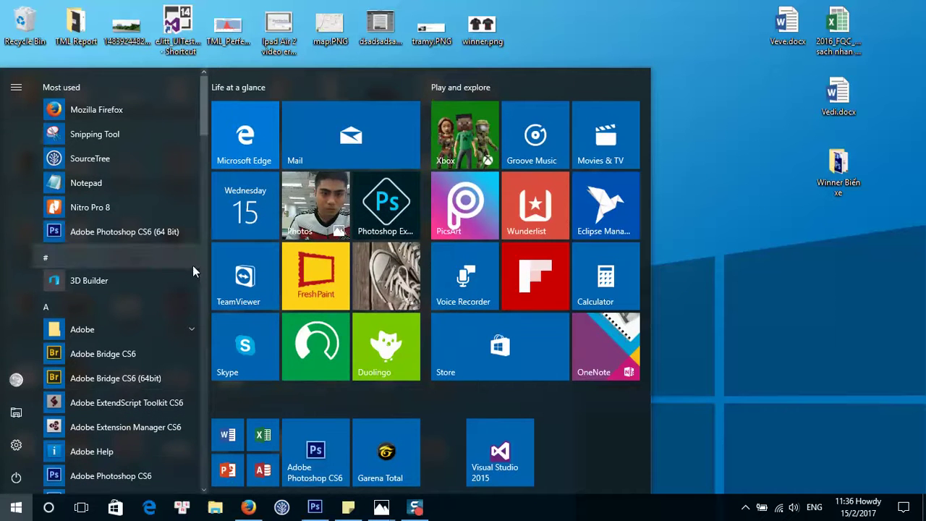
click(717, 355)
click(18, 509)
text(pain)
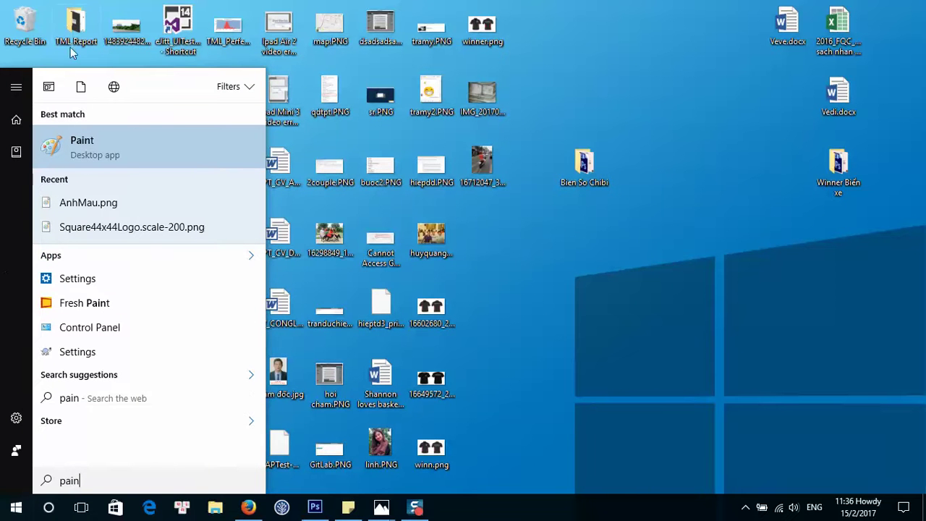
click(83, 149)
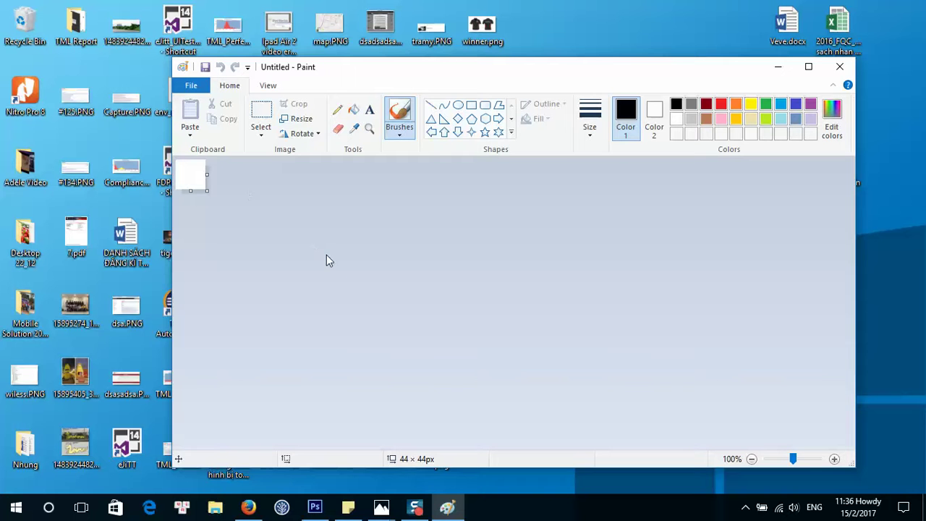
- Open AnhMau.png from the Phuot cung thu cung folder inside Bien So Chibi on the Desktop
key(ctrl+o)
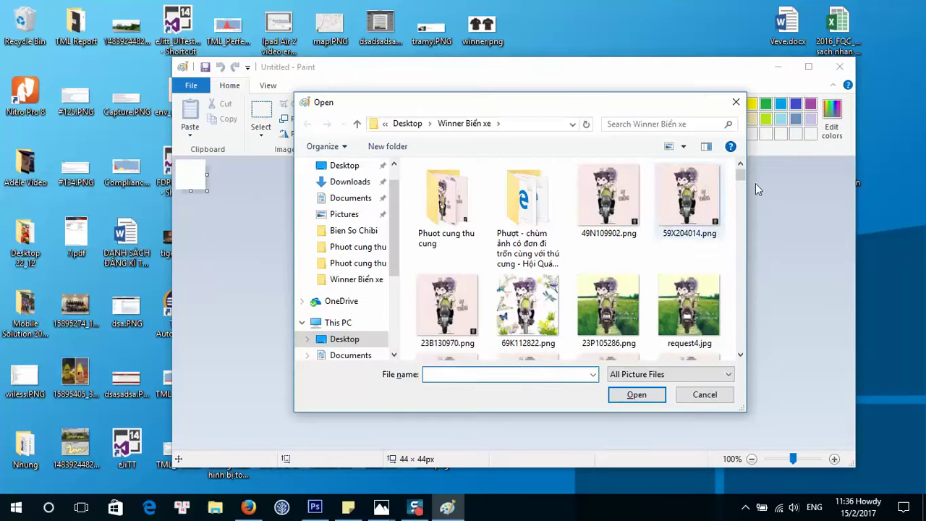
click(737, 100)
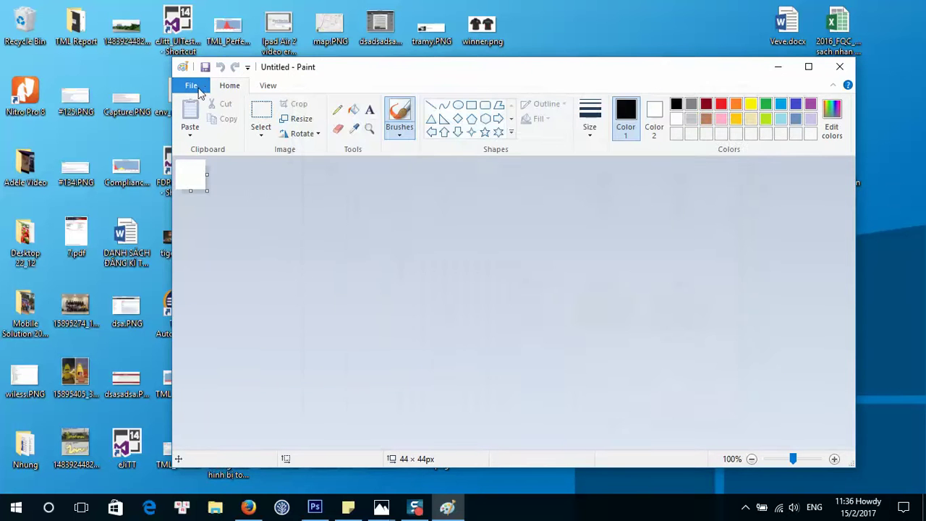
click(191, 86)
key(ctrl+o)
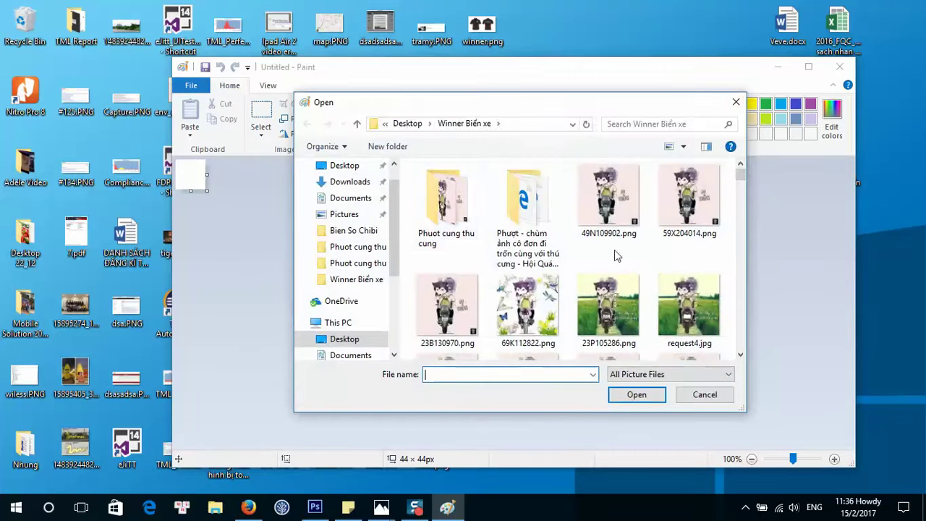
click(407, 124)
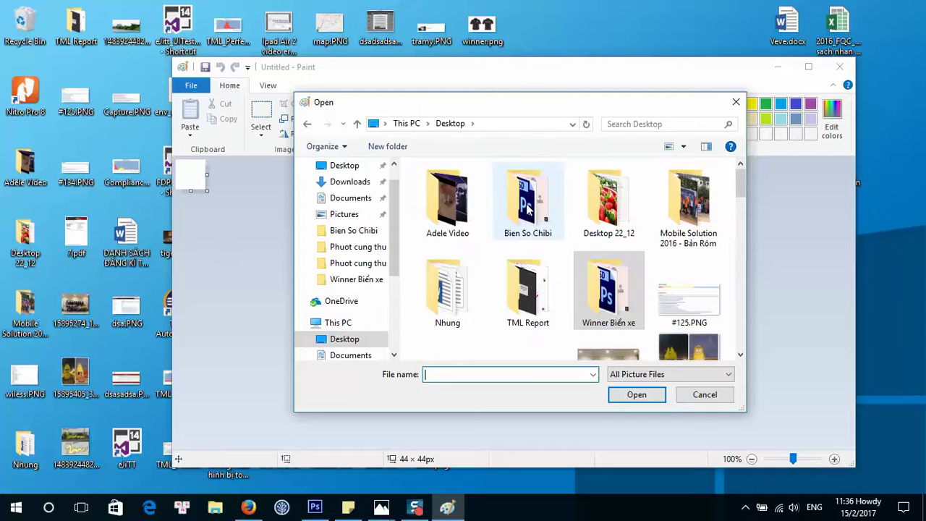
double_click(528, 209)
double_click(448, 210)
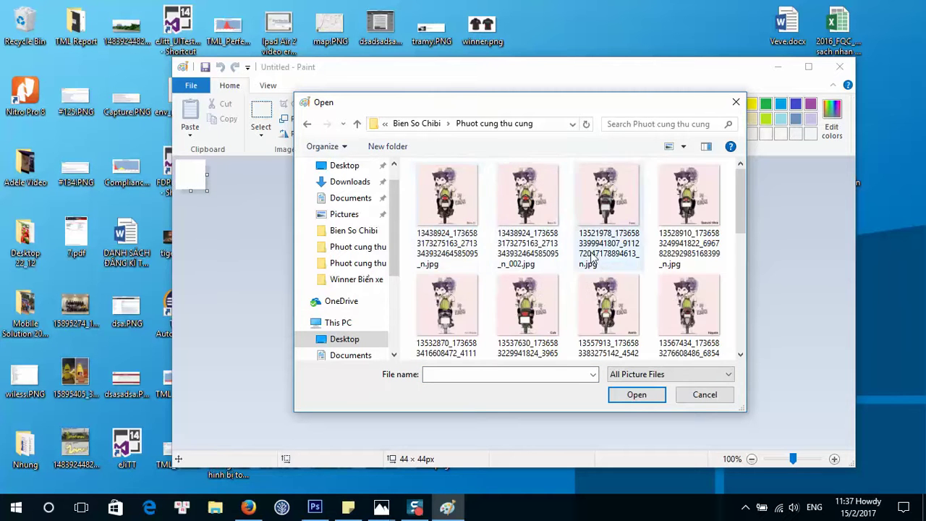
scroll(592, 258, down, 3)
click(448, 336)
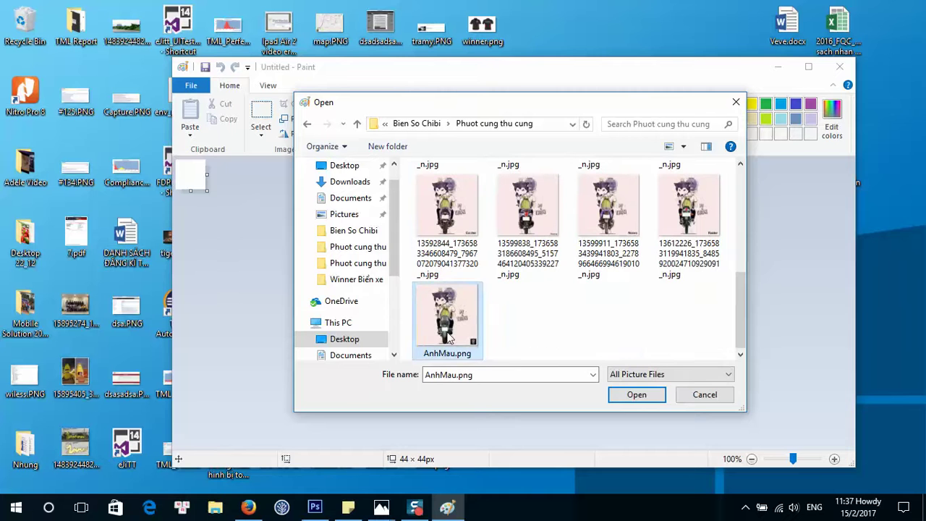
click(637, 395)
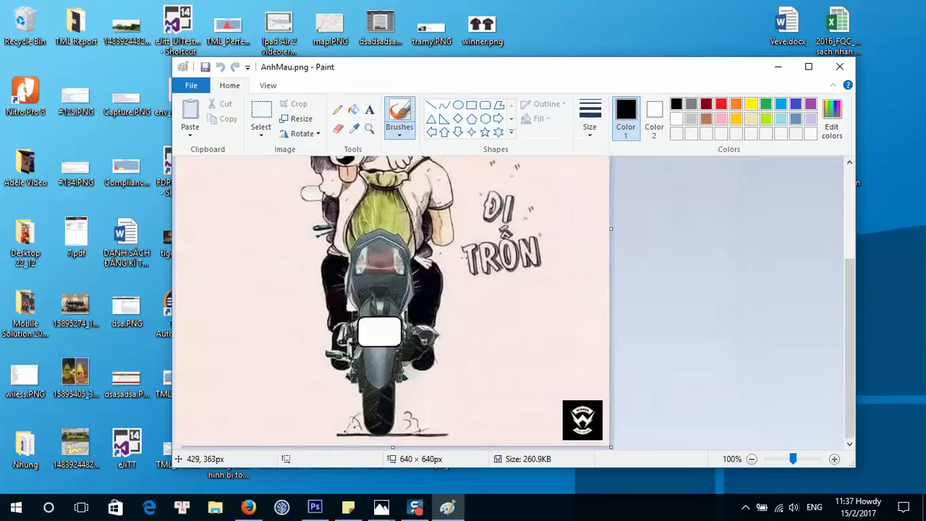
- Look over the opened motorbike image and maximize the Paint window
scroll(446, 323, up, 5)
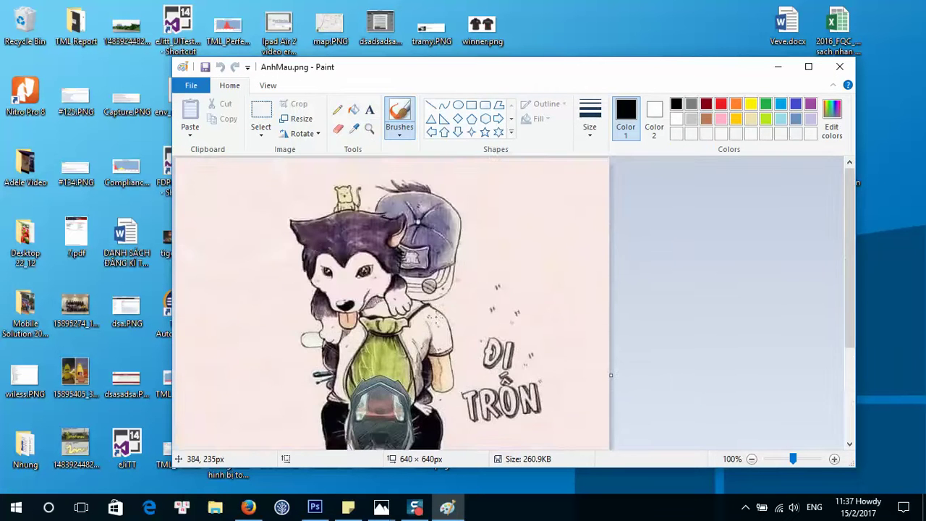
scroll(361, 301, down, 5)
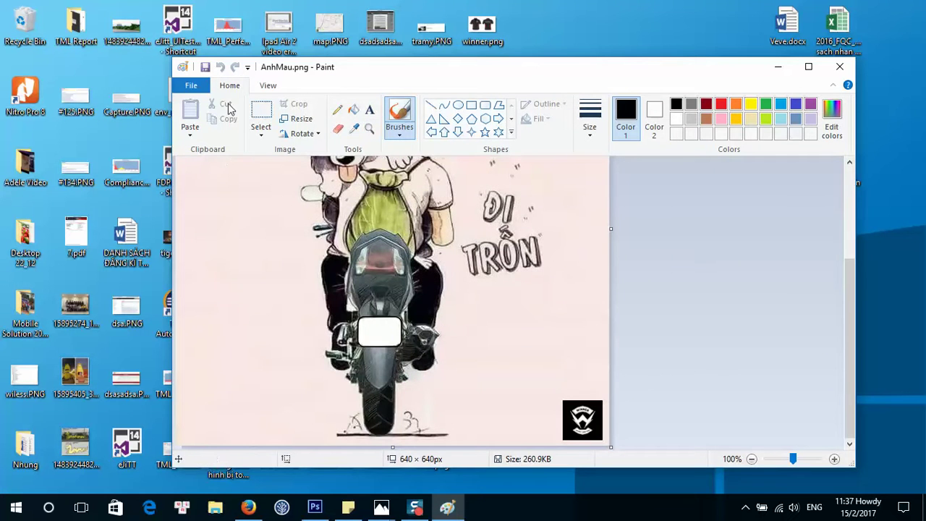
drag(343, 68, 353, 34)
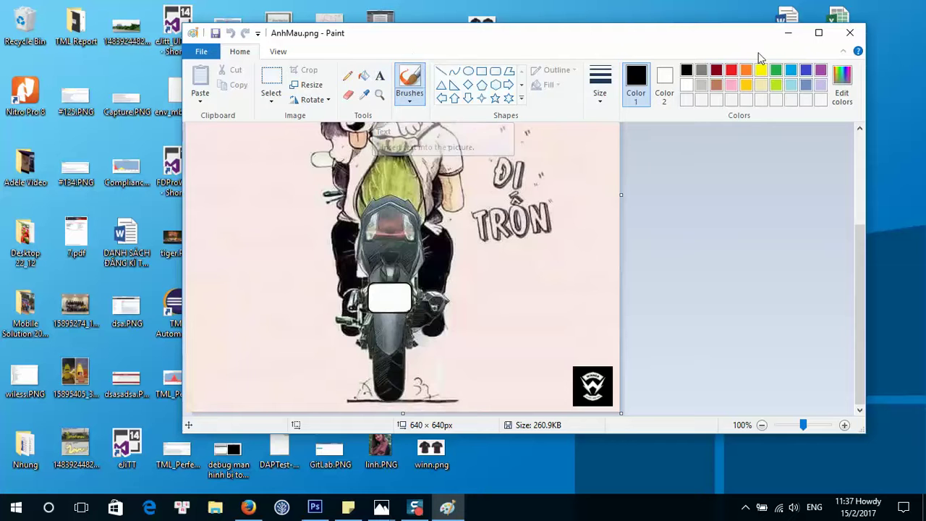
click(818, 32)
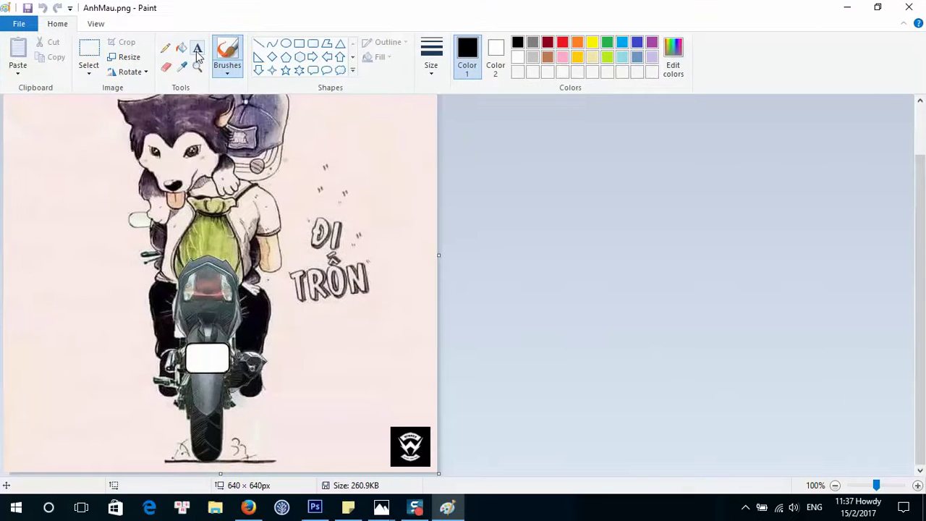
- Add a two-line text reading 99K9 over 99999 on the blank licence plate
click(196, 48)
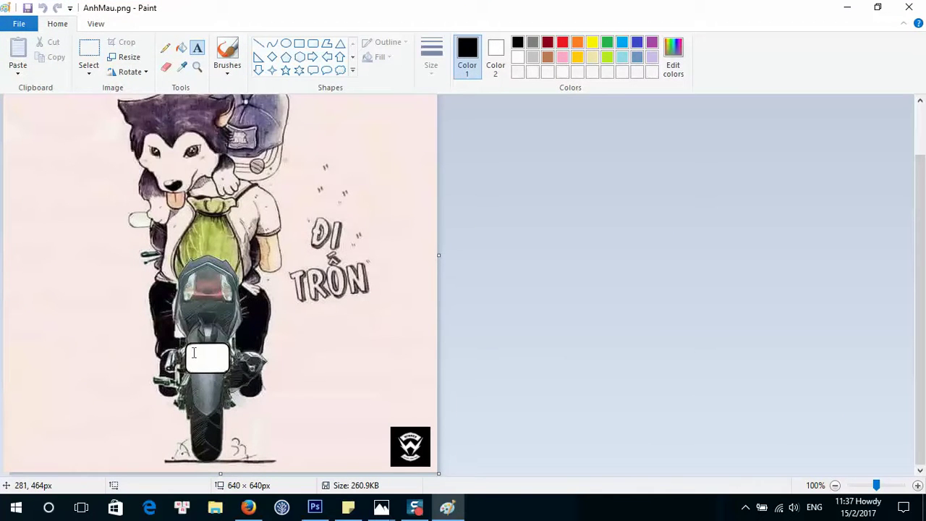
click(193, 354)
text(99K9)
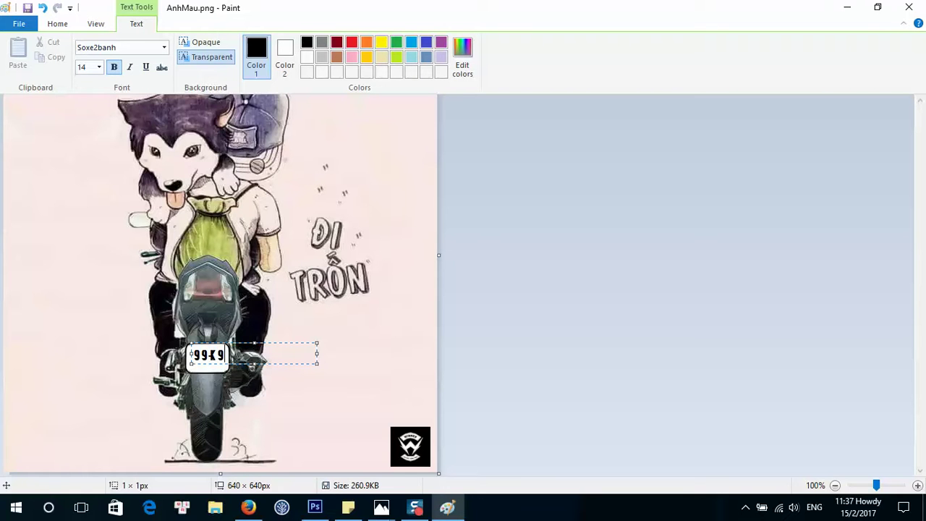
key(Return)
key(ctrl+a)
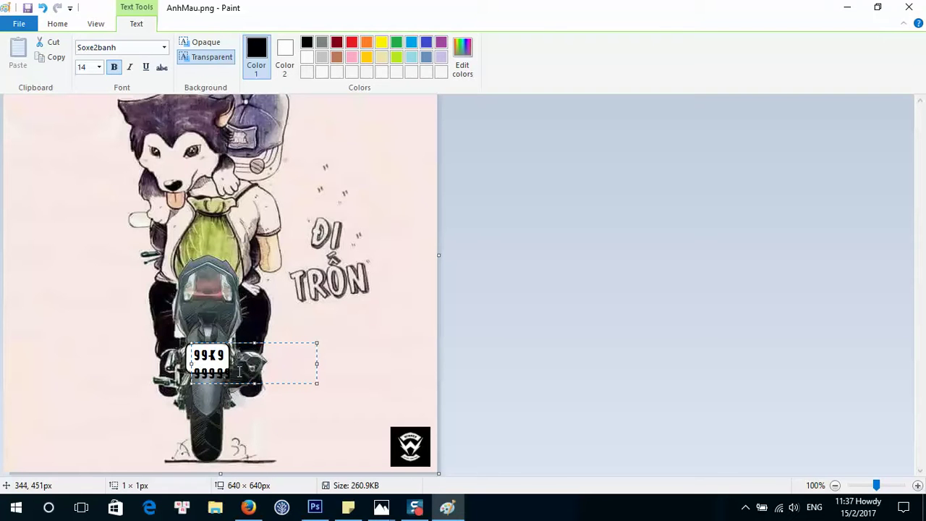
- Reposition the text box so both lines sit on the plate, reducing the font size to 12
key(alt)
key(alt)
drag(240, 343, 238, 334)
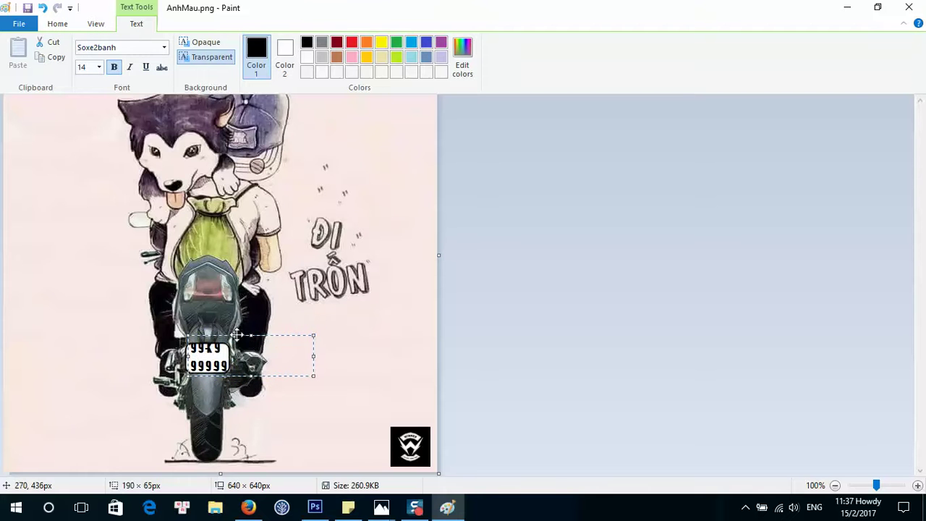
key(ctrl+a)
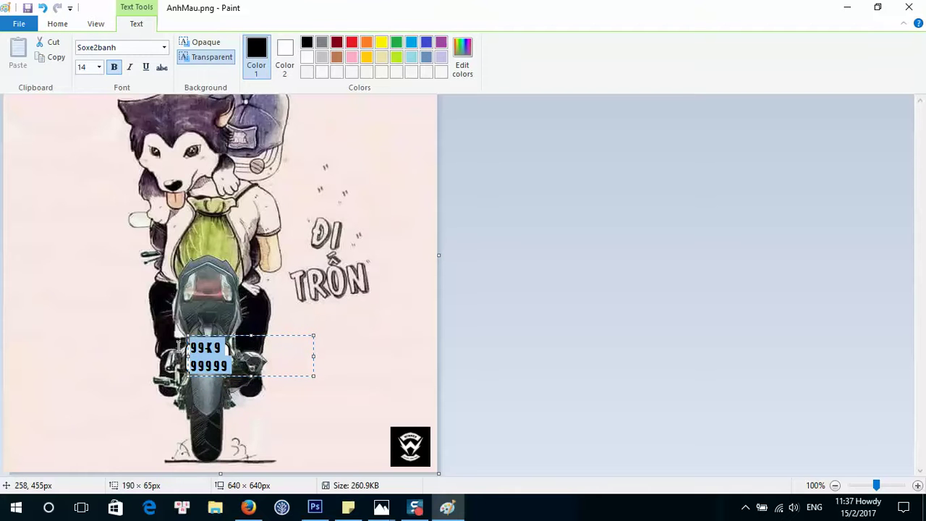
key(ctrl+shift+comma)
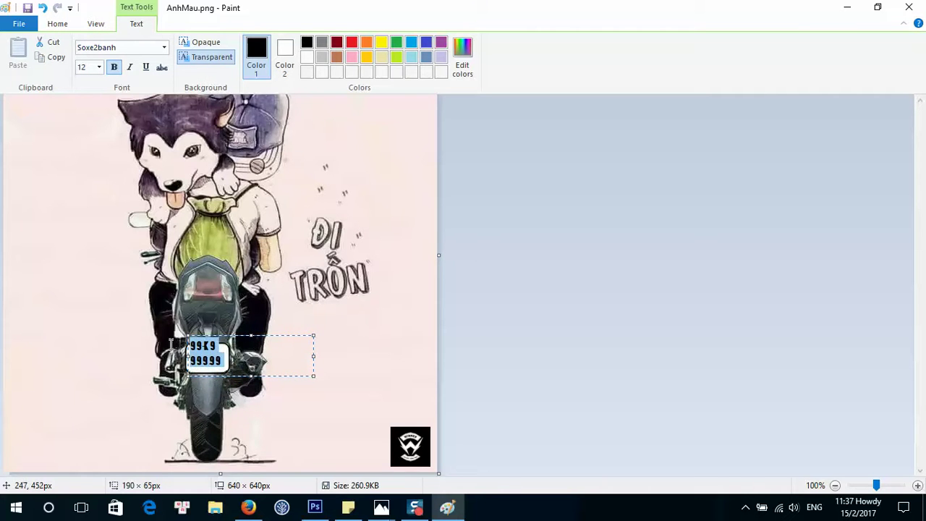
drag(225, 334, 225, 339)
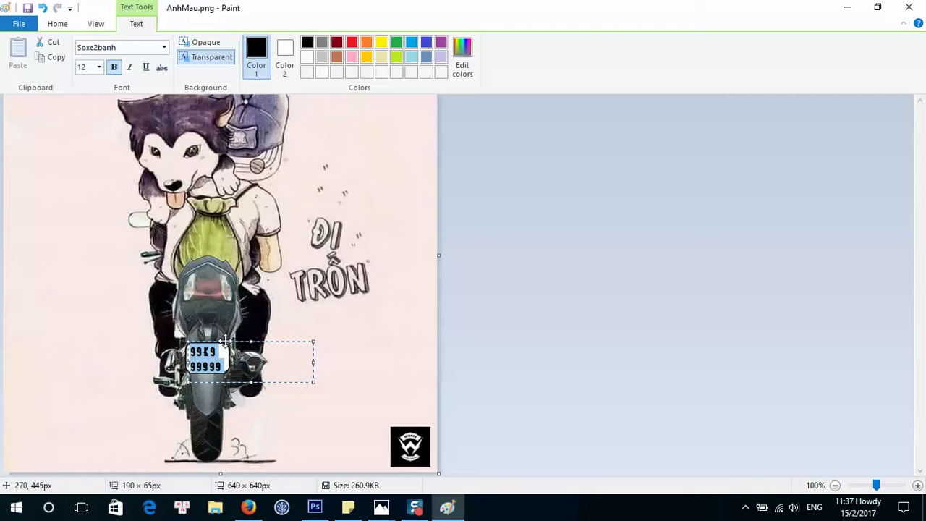
- Try font size 11, indent the first plate line with a space, and set the text back to size 12
click(99, 67)
click(83, 116)
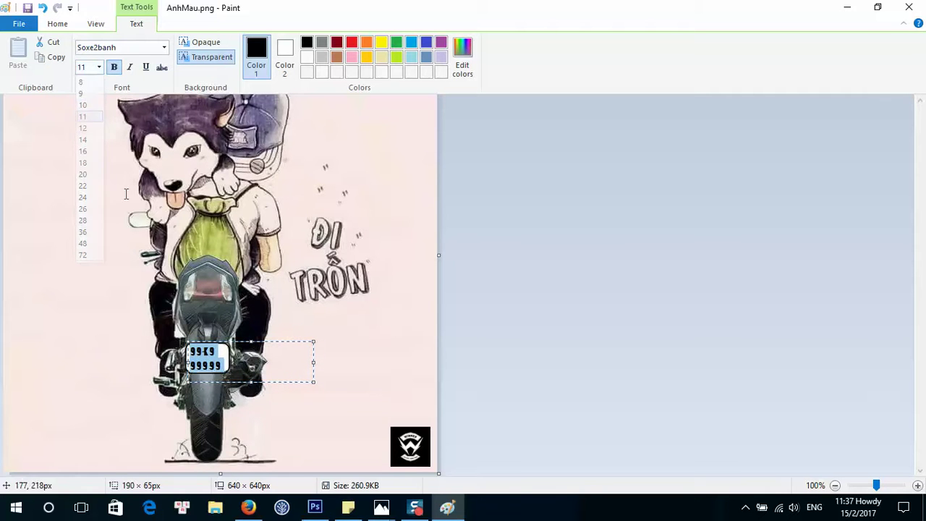
click(210, 360)
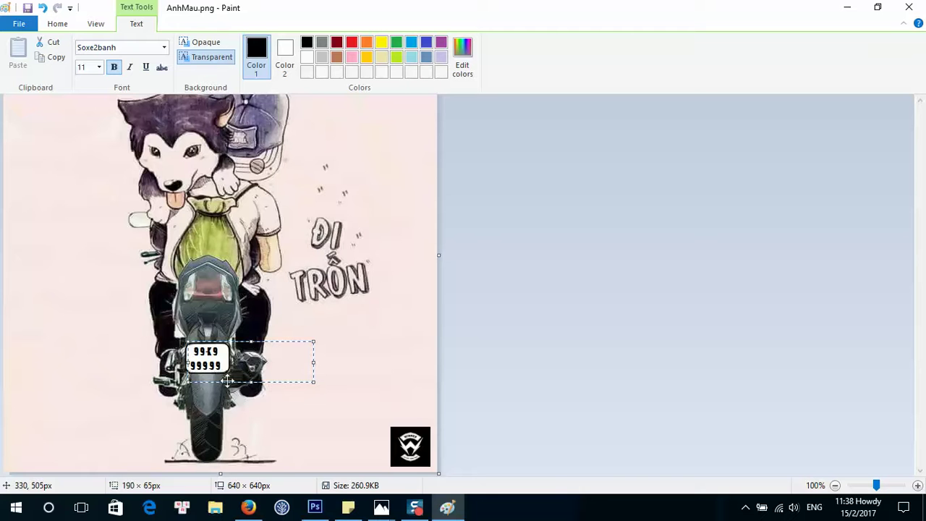
key(ctrl+a)
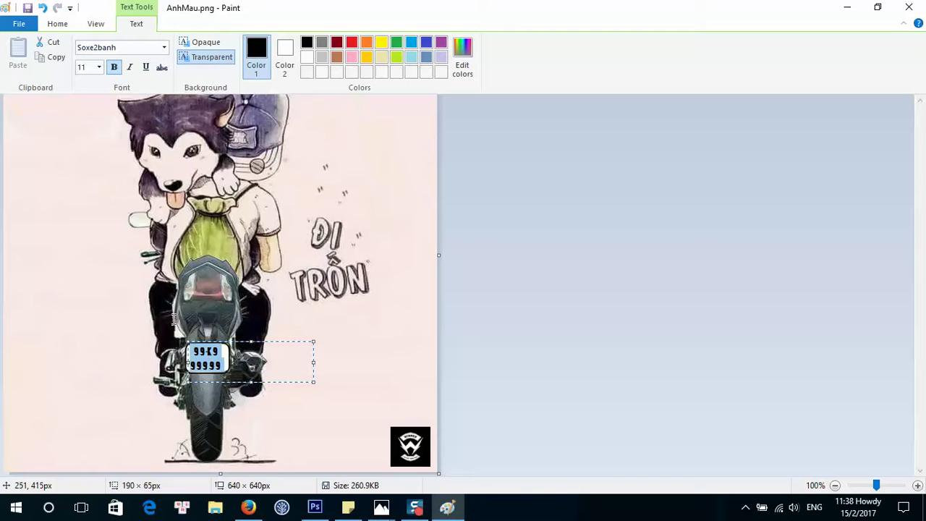
click(99, 66)
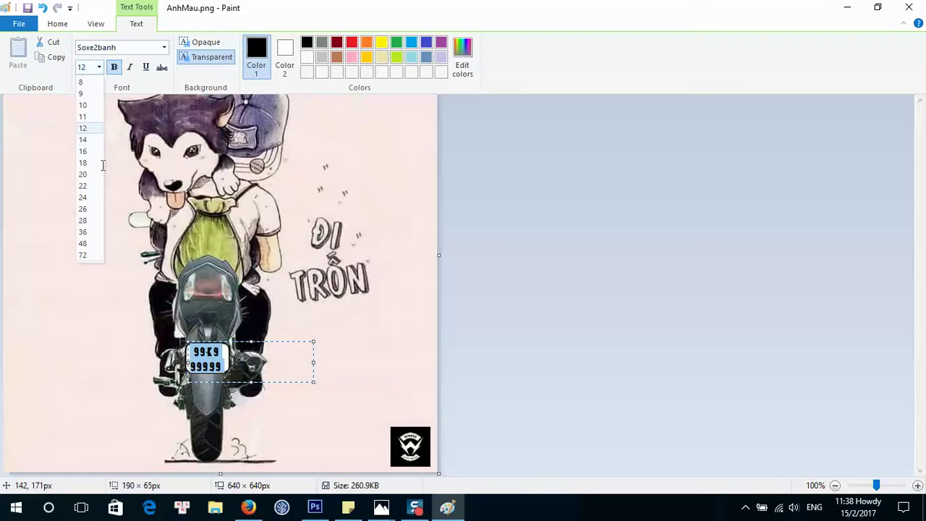
click(83, 128)
- At 300% magnification, move the text box back onto the plate and narrow it to about the plate's width
scroll(217, 407, up, 7)
scroll(217, 407, down, 7)
scroll(302, 445, up, 1)
scroll(381, 426, down, 5)
scroll(398, 392, up, 3)
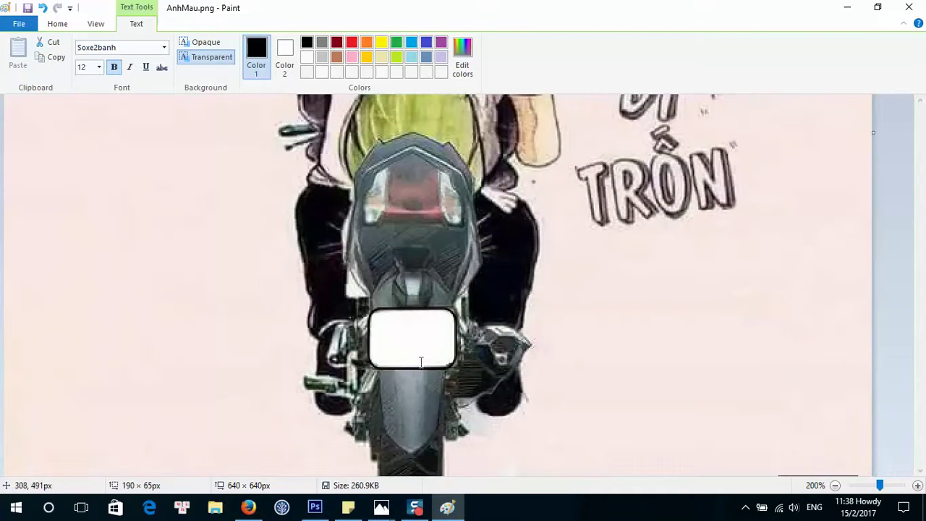
scroll(424, 345, up, 1)
scroll(430, 346, down, 1)
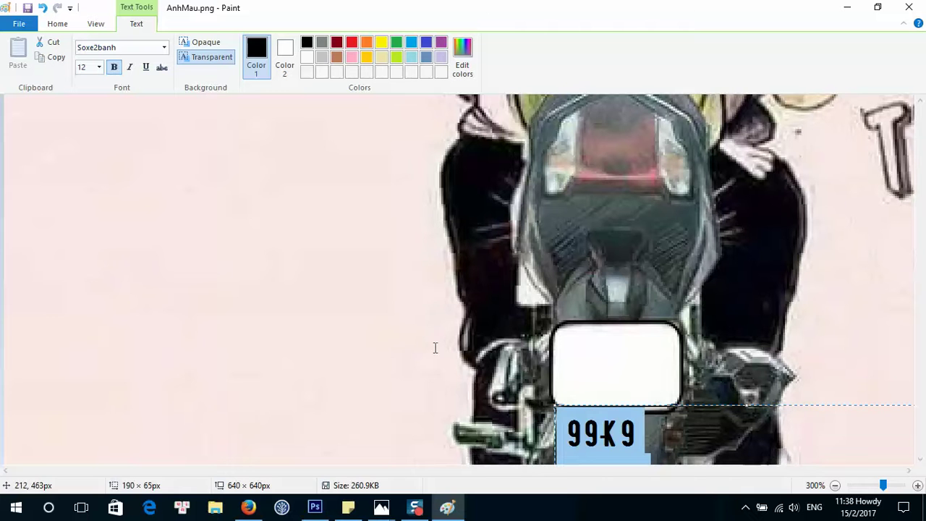
drag(709, 405, 379, 262)
drag(604, 327, 339, 325)
drag(313, 258, 653, 312)
- Edit the plate text to read 99-K9 on the first line and 999.99 on the second
click(613, 348)
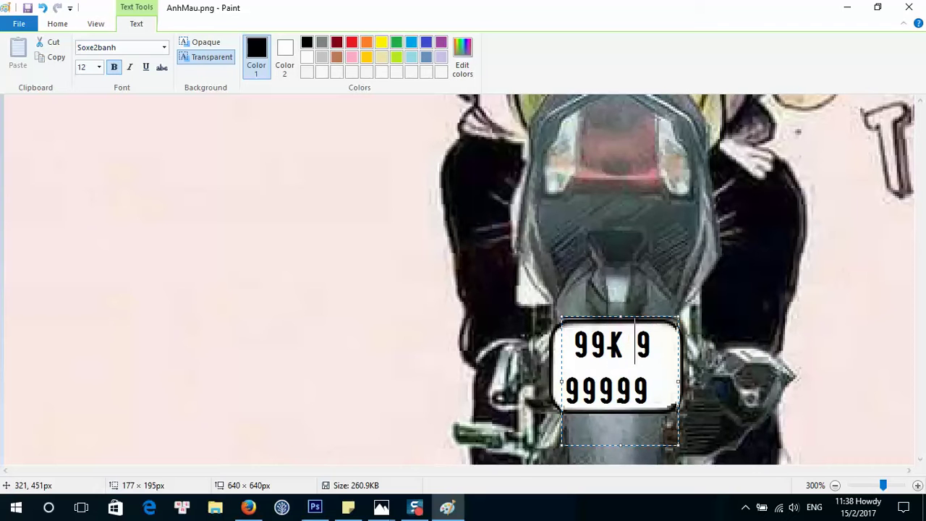
click(613, 346)
text(-)
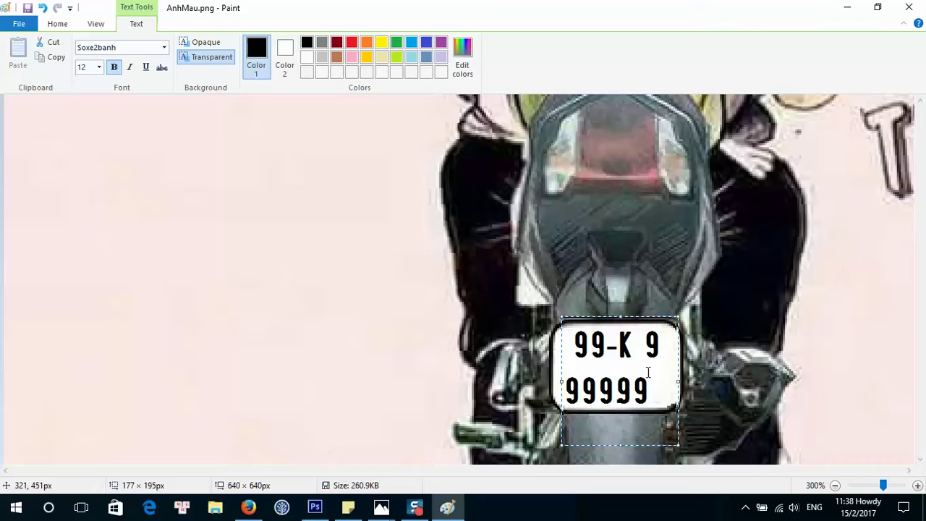
click(645, 347)
key(BackSpace)
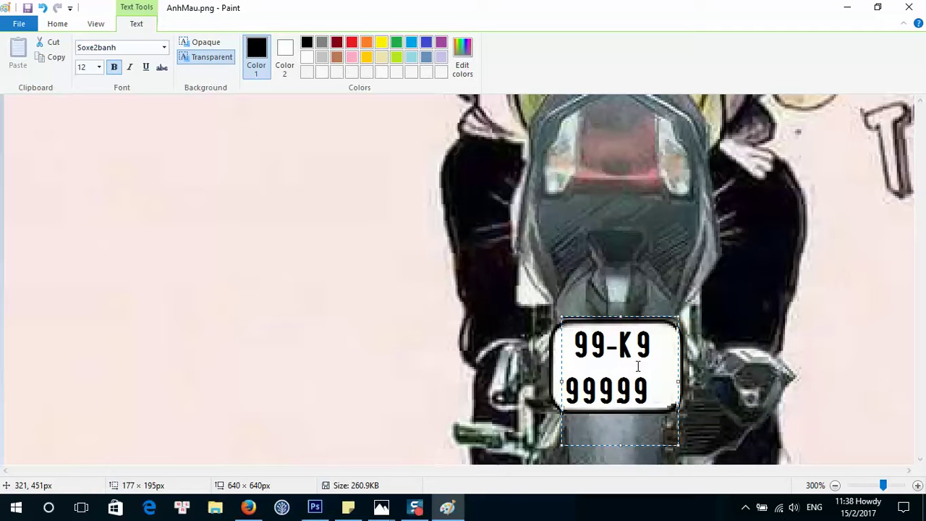
click(626, 391)
text(.)
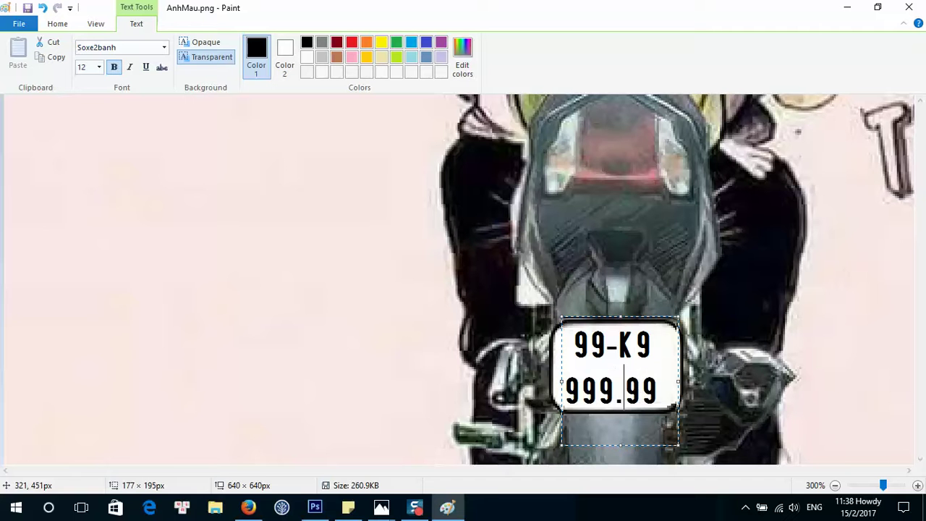
- Nudge the text box slightly right to centre the number on the plate, and commit the text to the image
drag(635, 315, 639, 314)
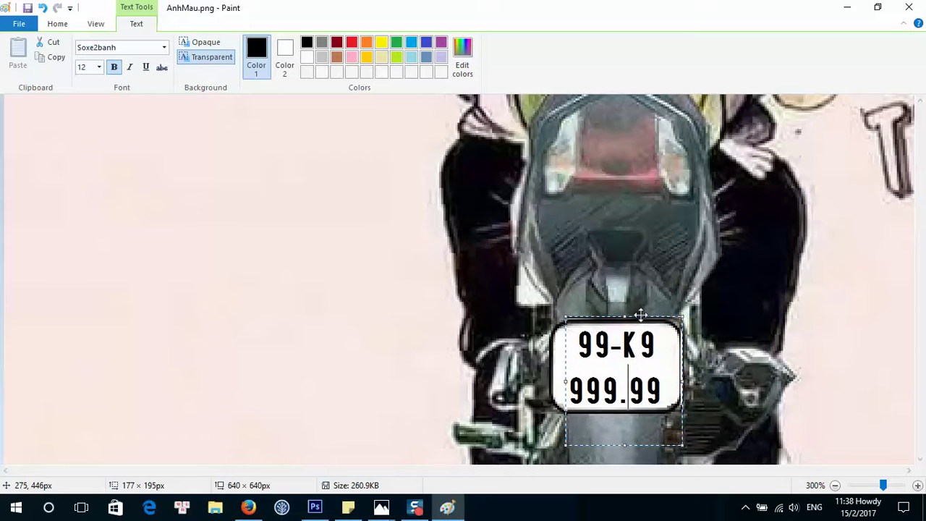
key(Return)
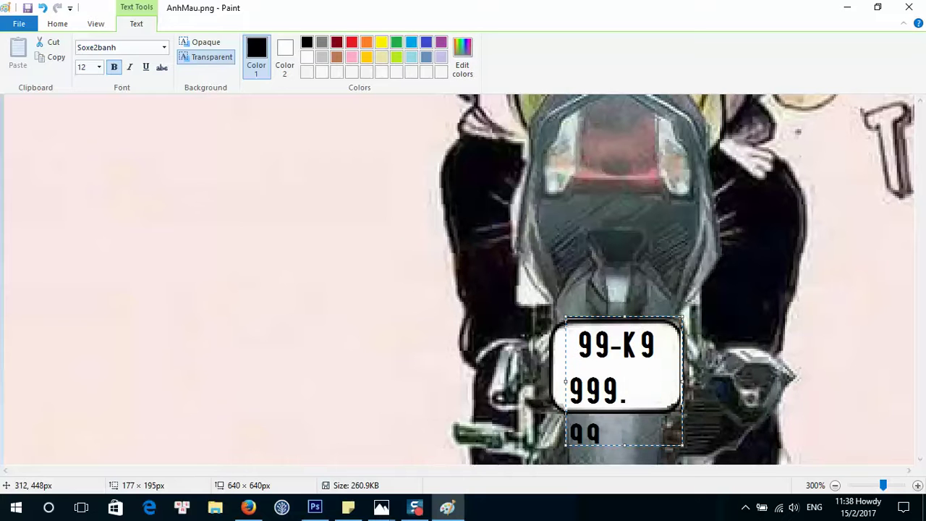
key(BackSpace)
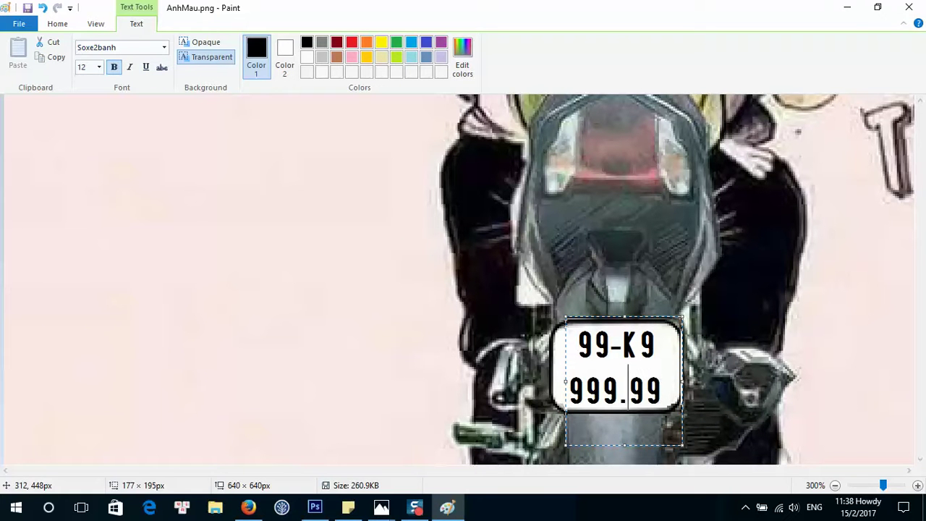
click(768, 382)
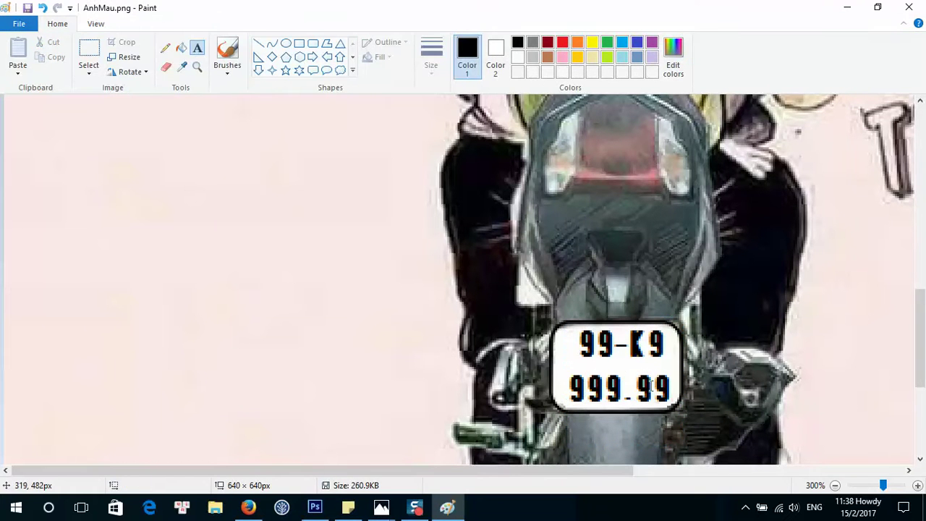
- Select the plate number 99-K9 999.99 with a rectangular selection, shift it slightly left to centre it on the plate, and deselect it
click(89, 53)
drag(571, 327, 667, 399)
key(Left)
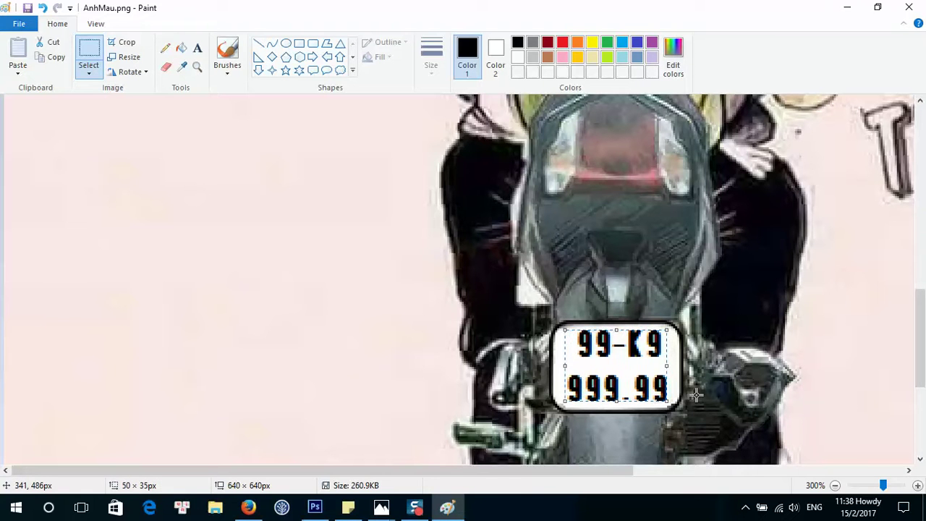
key(Left)
key(Right)
click(706, 383)
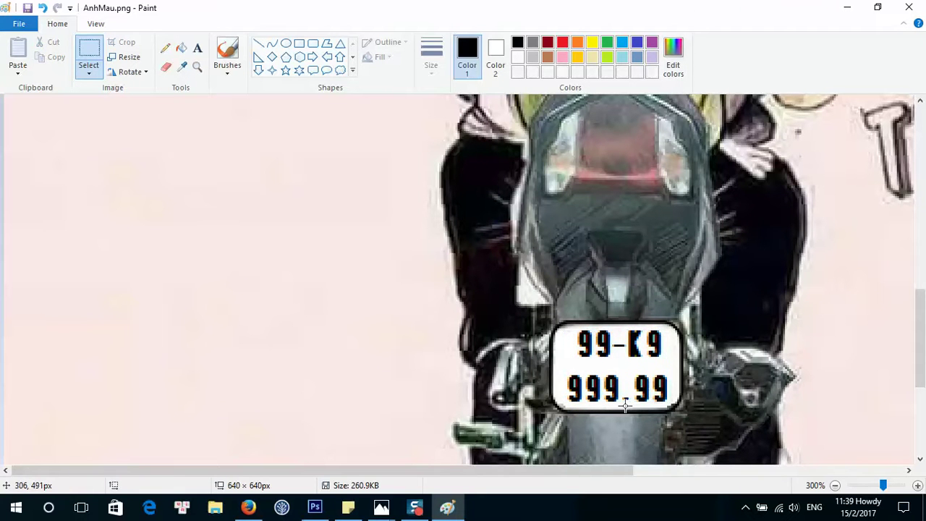
- Examine the whole motorbike picture at 100% zoom to check how the plate number looks
scroll(628, 390, down, 3)
scroll(636, 372, up, 4)
key(alt)
scroll(643, 364, down, 2)
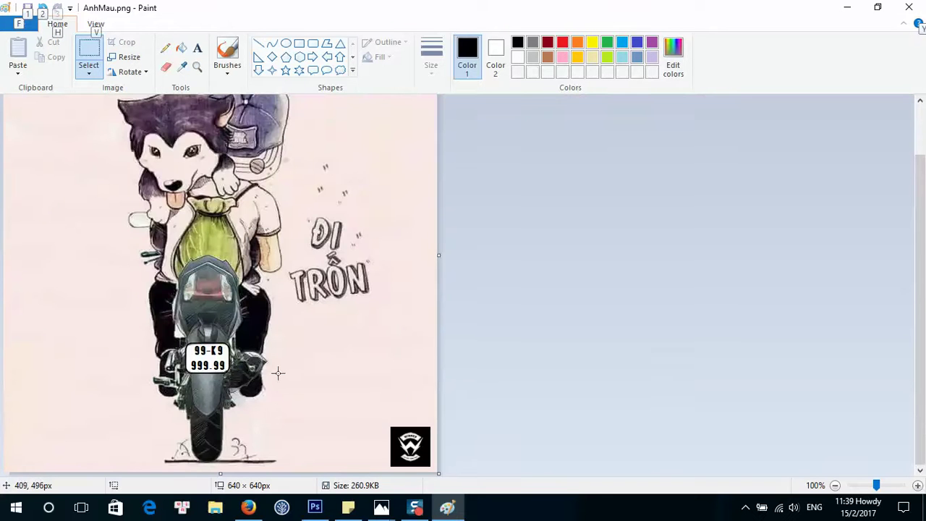
scroll(233, 380, up, 1)
scroll(233, 379, down, 1)
scroll(232, 381, down, 1)
scroll(231, 375, up, 1)
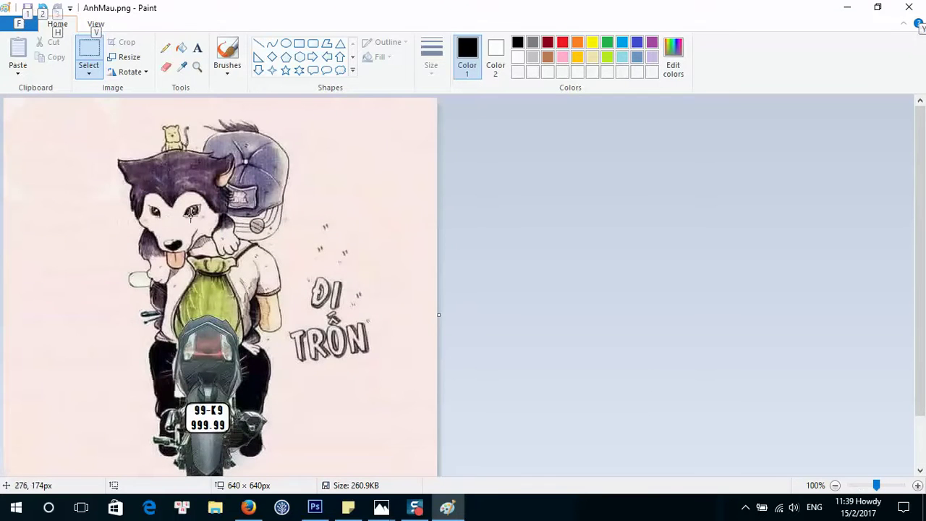
scroll(322, 250, down, 1)
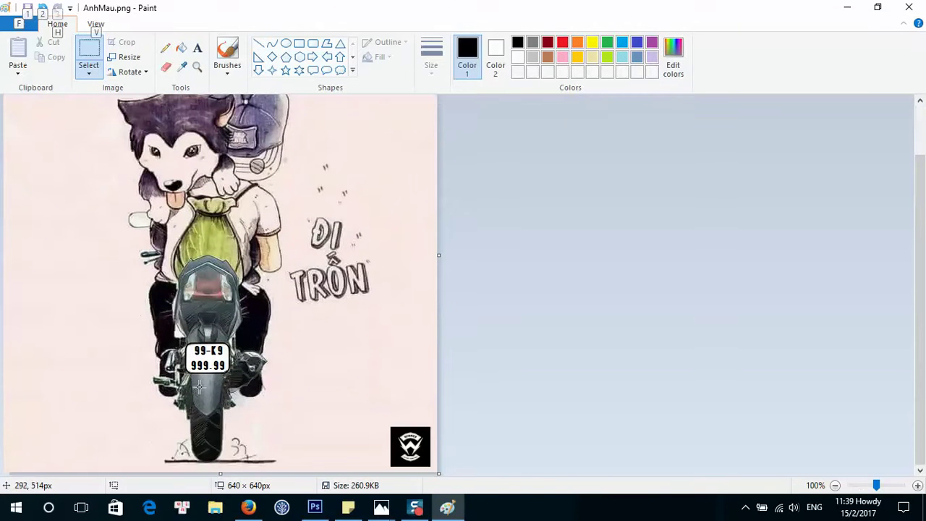
key(alt)
key(alt)
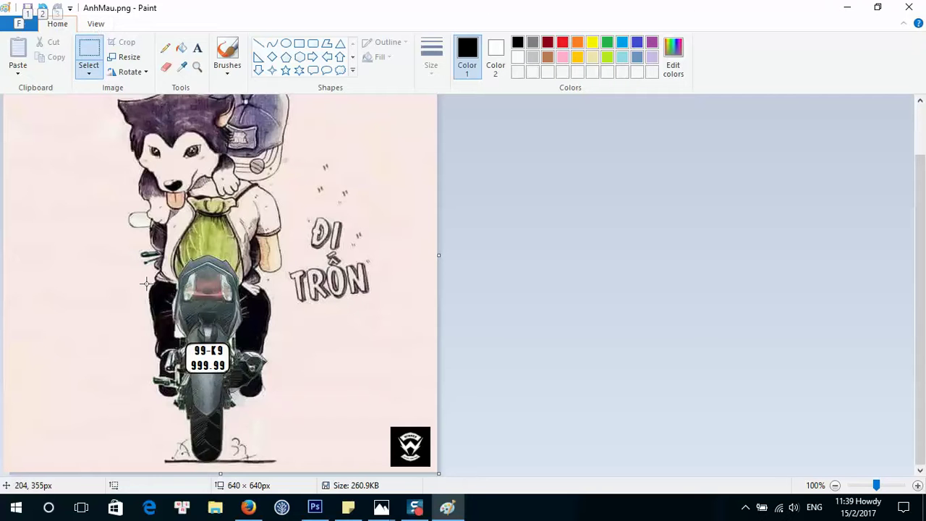
key(alt)
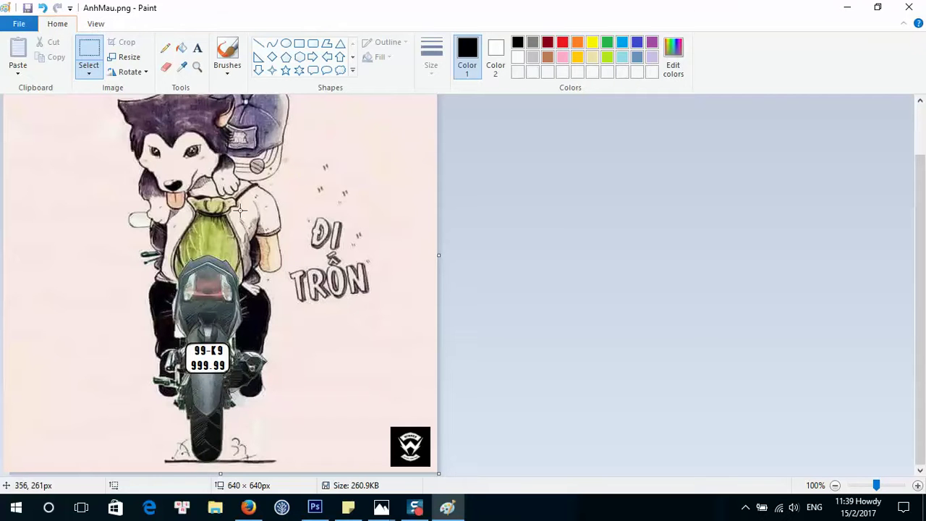
key(alt)
key(alt)
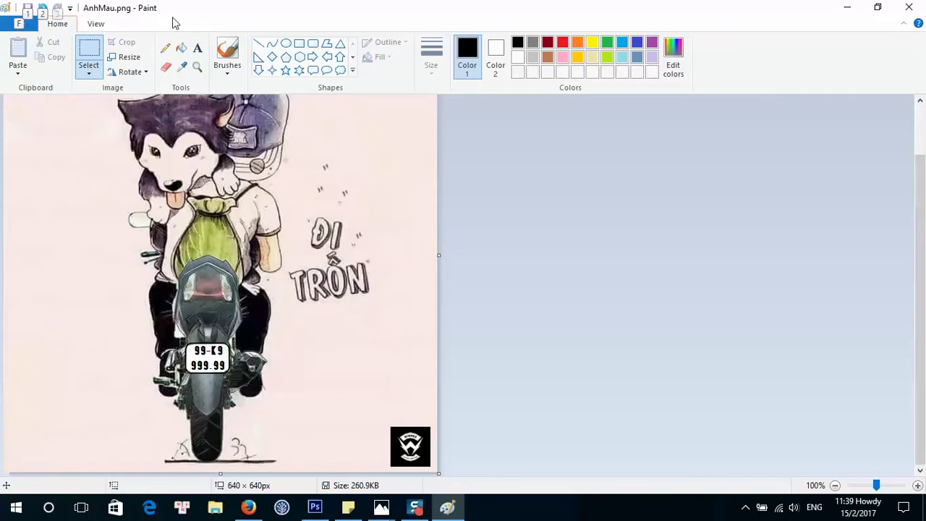
- Save the image as a PNG picture named AnhMau1.png in the Phuot cung thu cung folder, accepting the loss of transparency
mouse_move(180, 17)
mouse_down()
mouse_move(271, 45)
mouse_move(297, 32)
mouse_up()
scroll(278, 238, down, 3)
scroll(278, 238, up, 3)
click(60, 44)
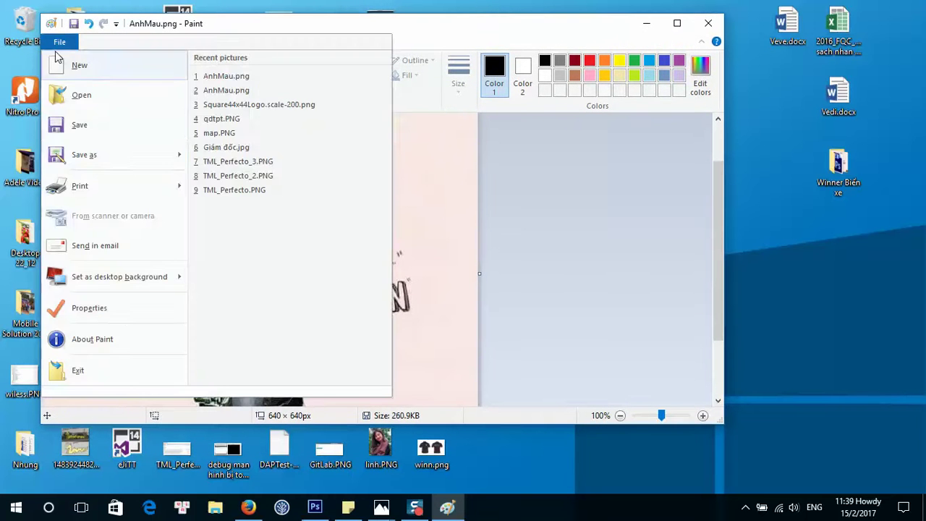
mouse_move(162, 159)
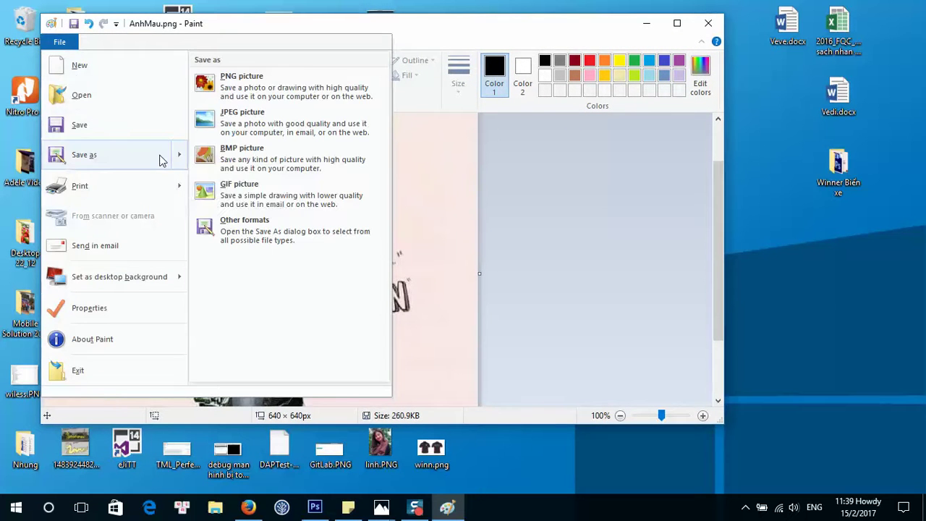
click(257, 86)
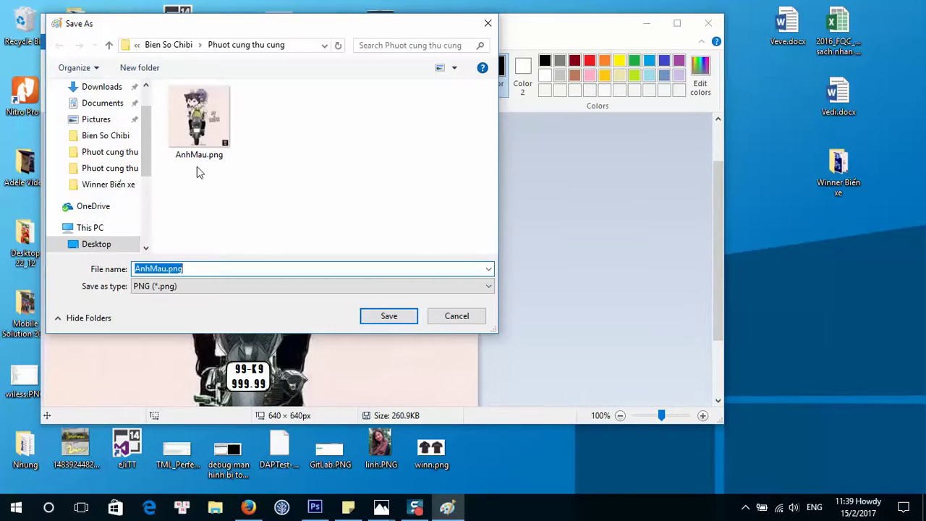
click(248, 273)
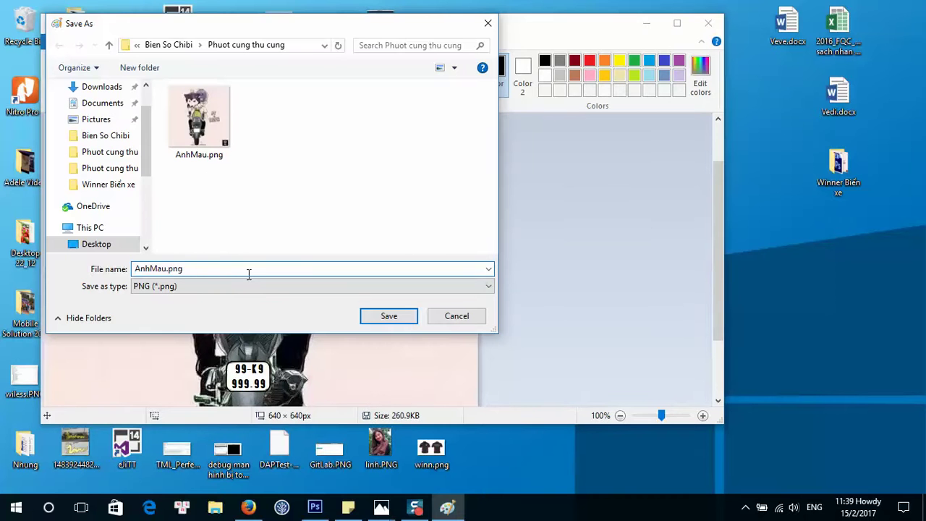
text(1)
click(400, 316)
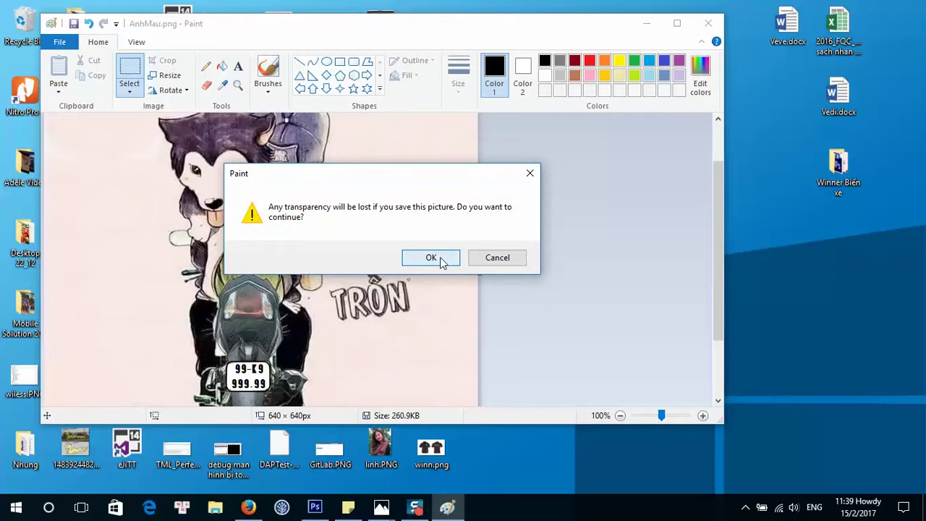
click(441, 261)
- Minimize Paint and move AnhMau1.png from the Phuot cung thu cung folder up into the Bien So Chibi folder
scroll(298, 320, down, 2)
scroll(298, 321, down, 1)
scroll(299, 321, up, 4)
scroll(298, 320, down, 4)
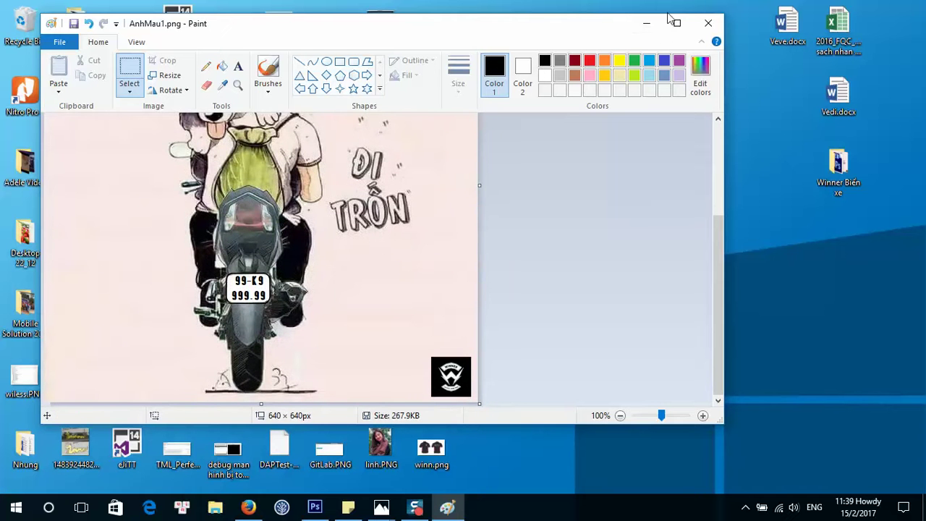
click(648, 23)
double_click(584, 177)
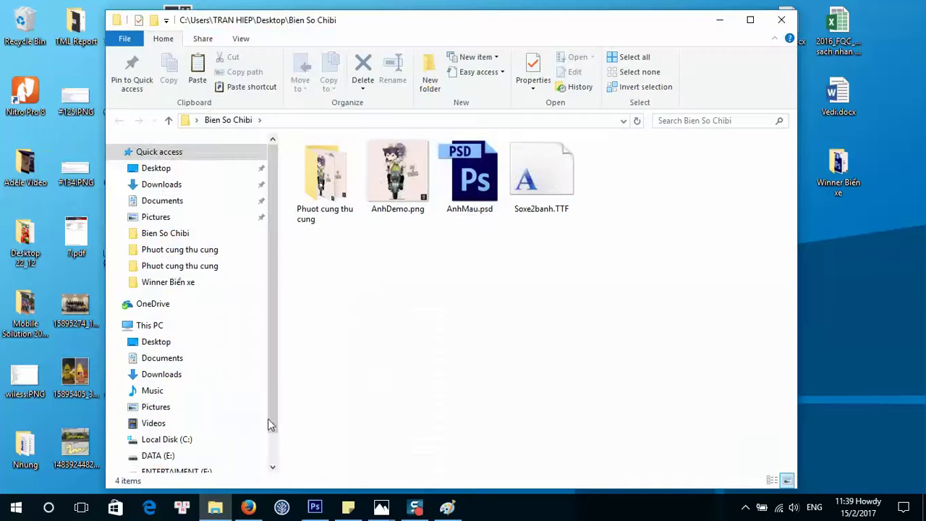
double_click(345, 186)
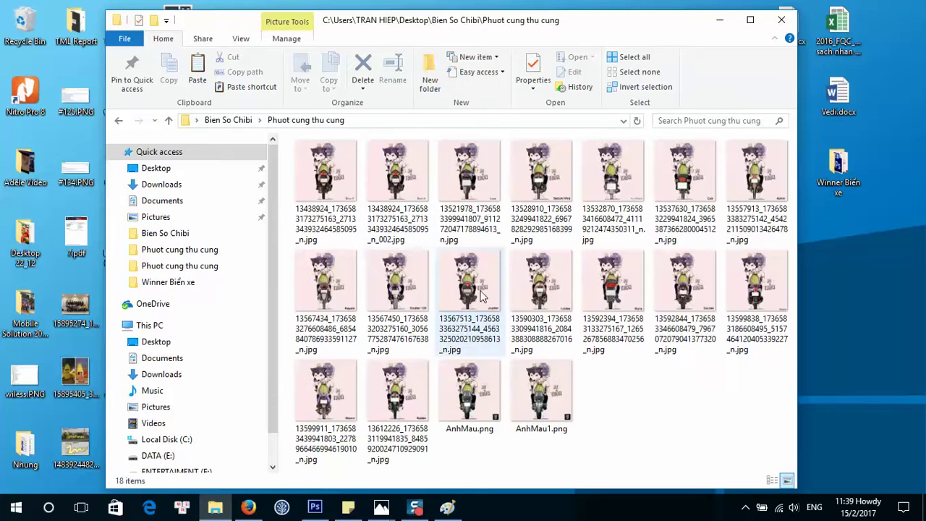
click(520, 372)
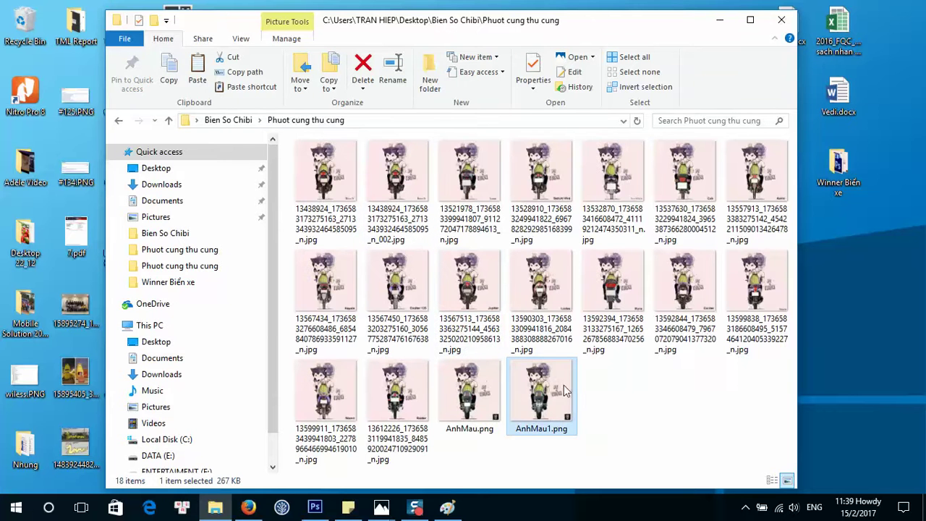
click(119, 120)
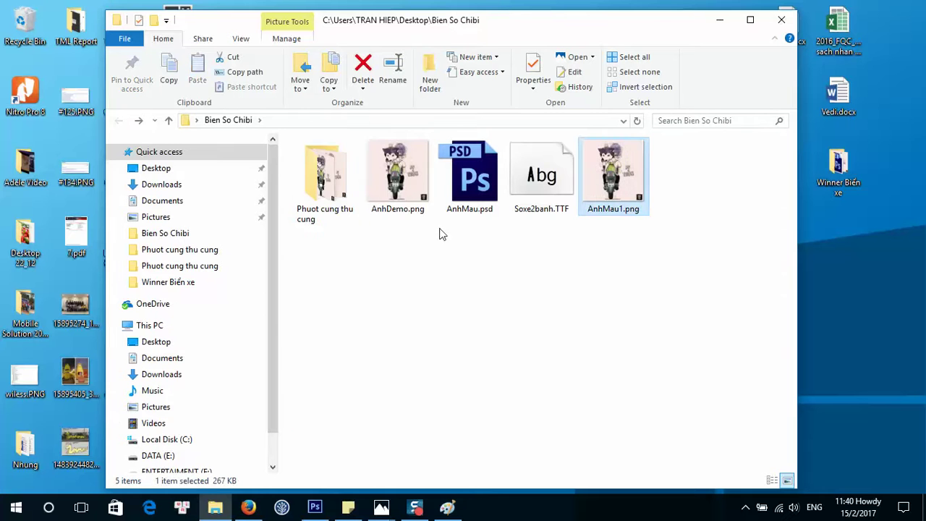
- Open AnhMau1.png and AnhDemo.png side by side in Photos to compare their plate numbers, and close both windows
click(381, 182)
click(615, 200)
key(Return)
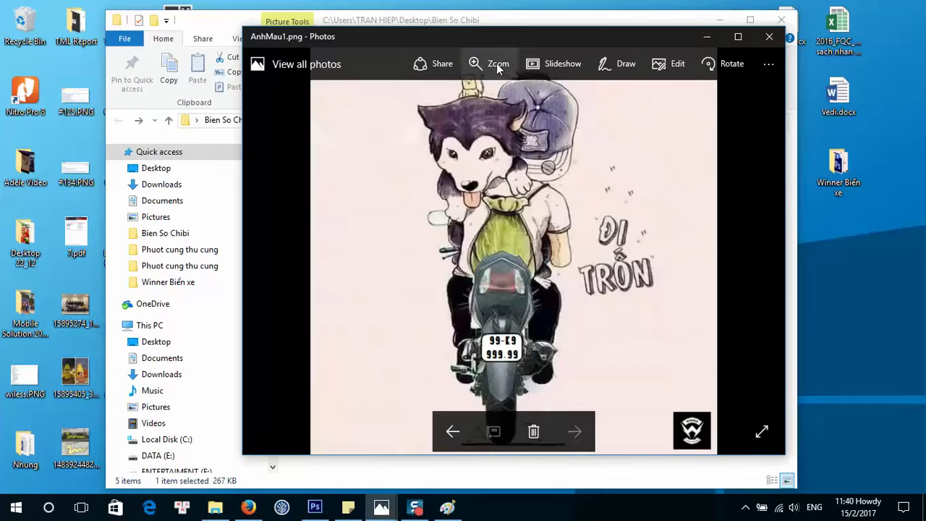
drag(503, 44, 166, 62)
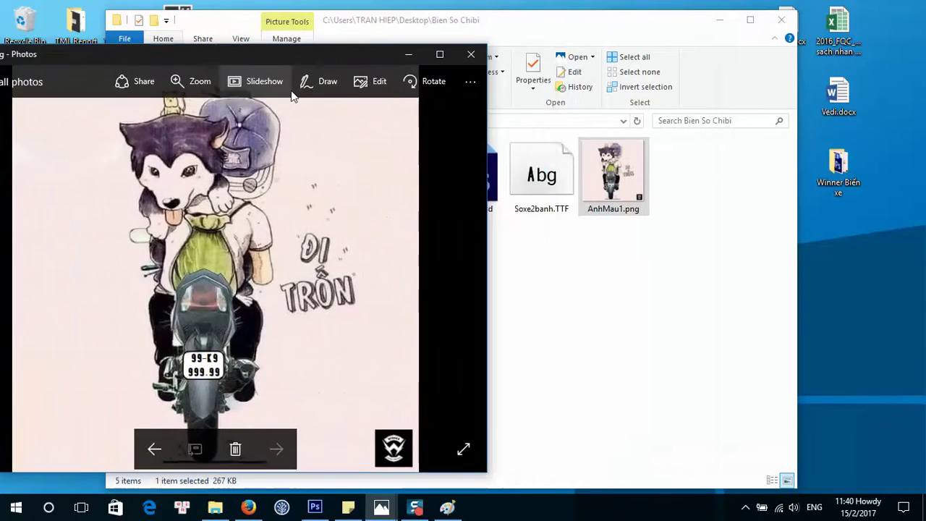
click(661, 269)
click(414, 181)
key(Return)
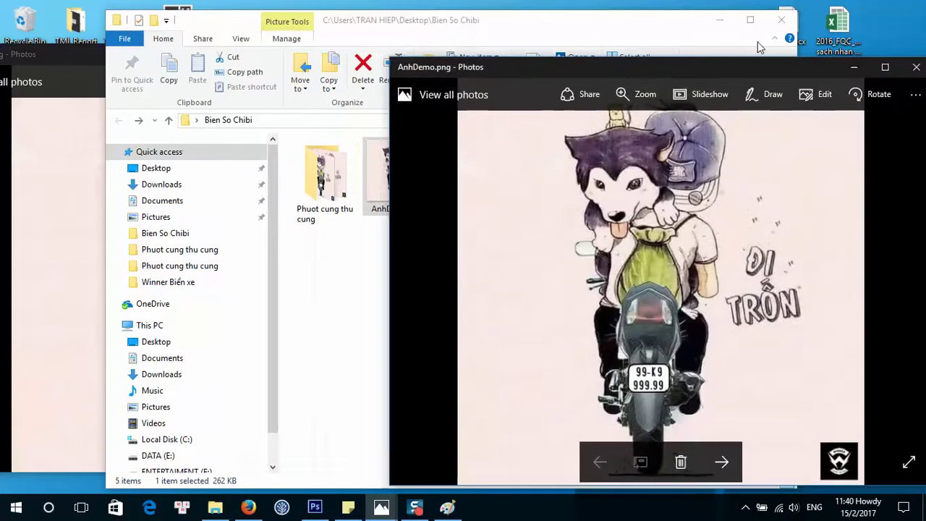
drag(97, 55, 99, 27)
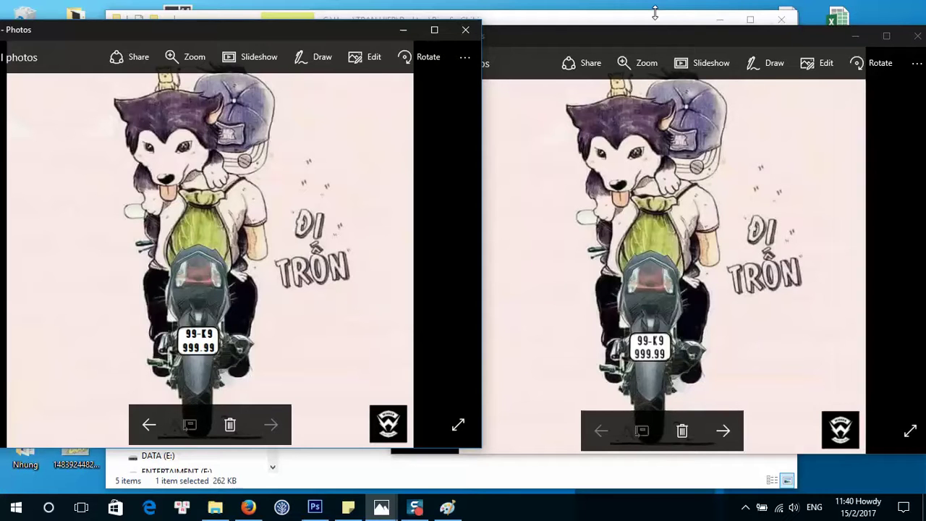
drag(661, 30, 641, 33)
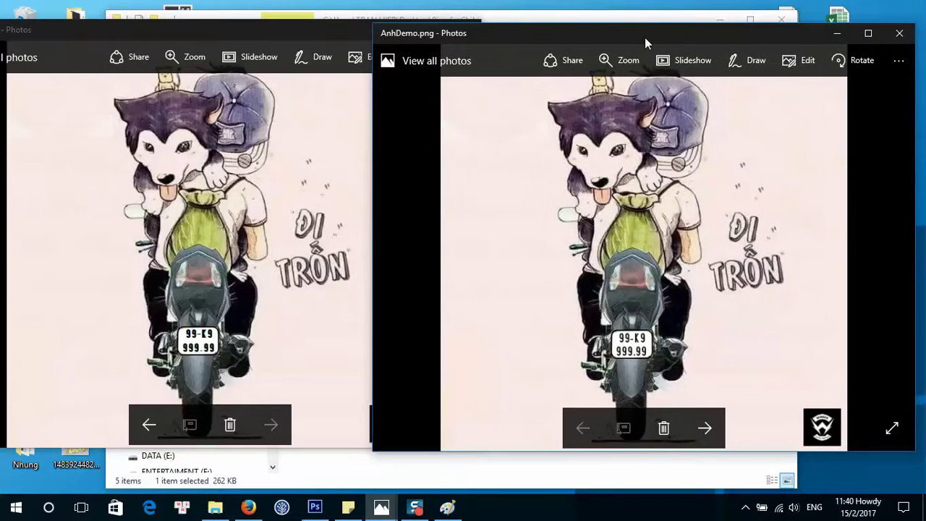
click(898, 36)
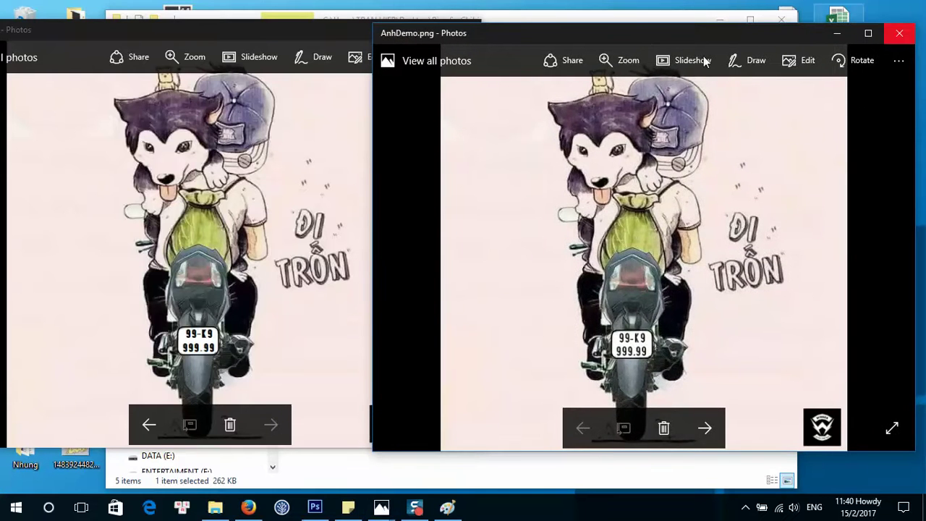
click(465, 29)
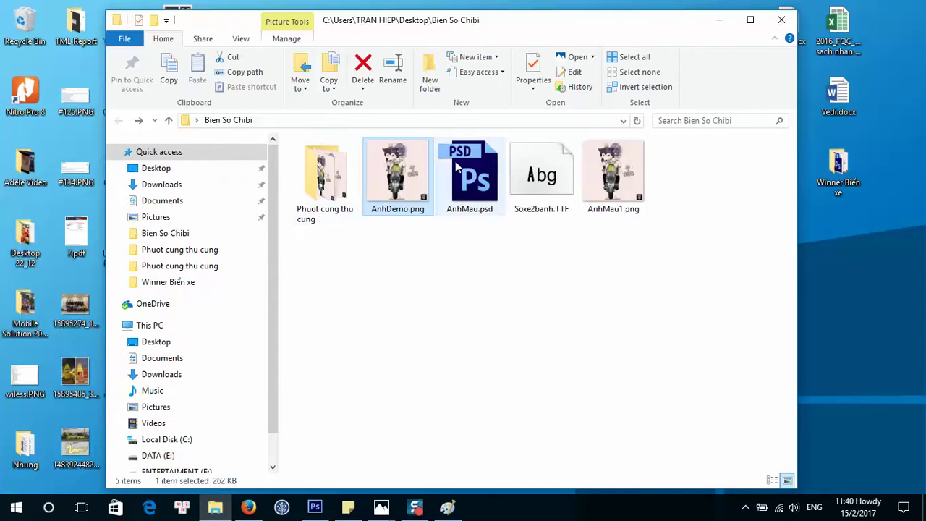
drag(655, 300, 309, 153)
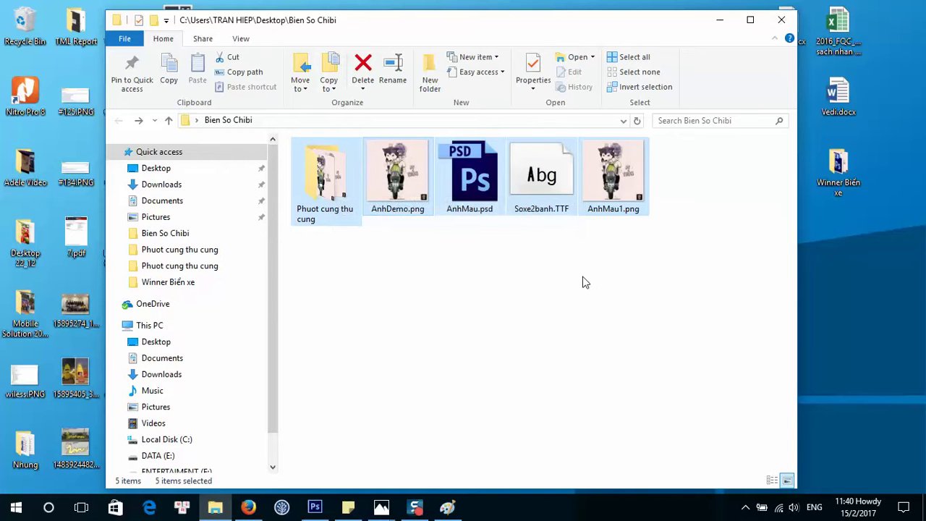
key(Right)
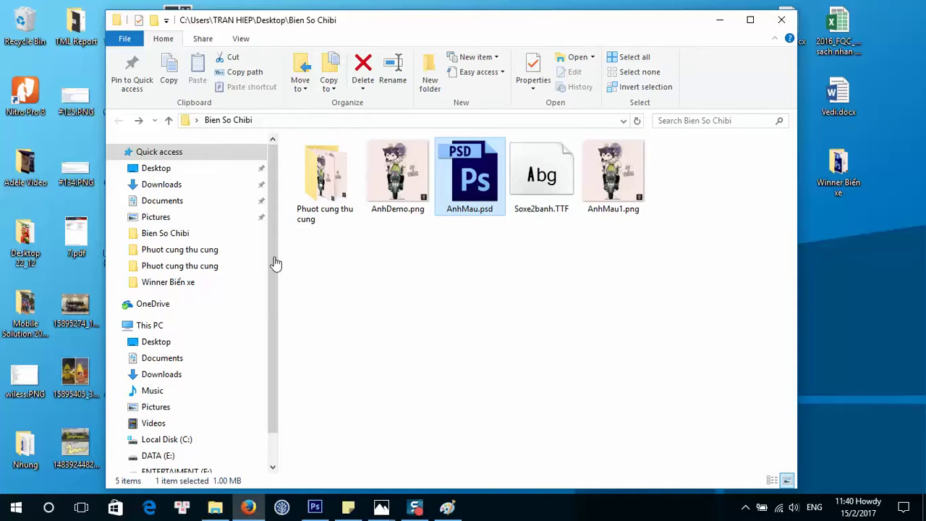
- Open a new tab in Firefox and return to the Bien So Chibi folder in File Explorer
click(248, 506)
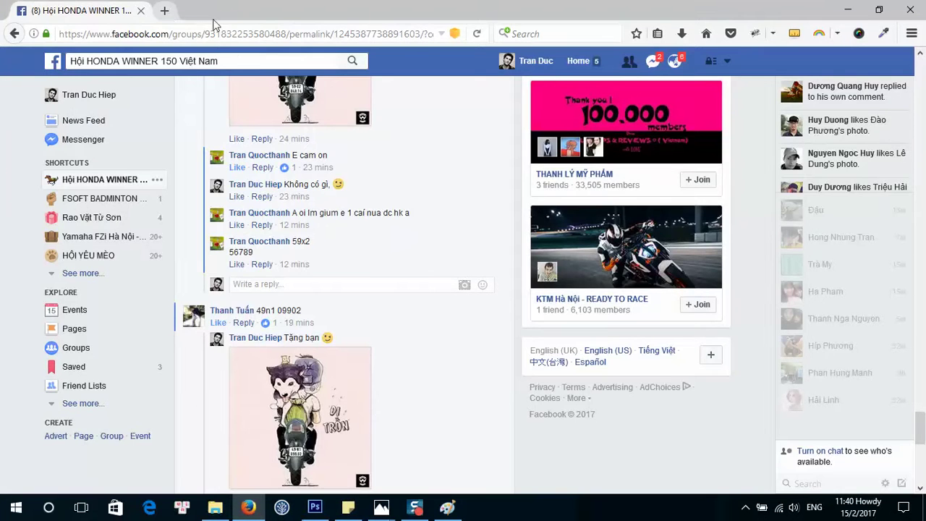
key(ctrl+t)
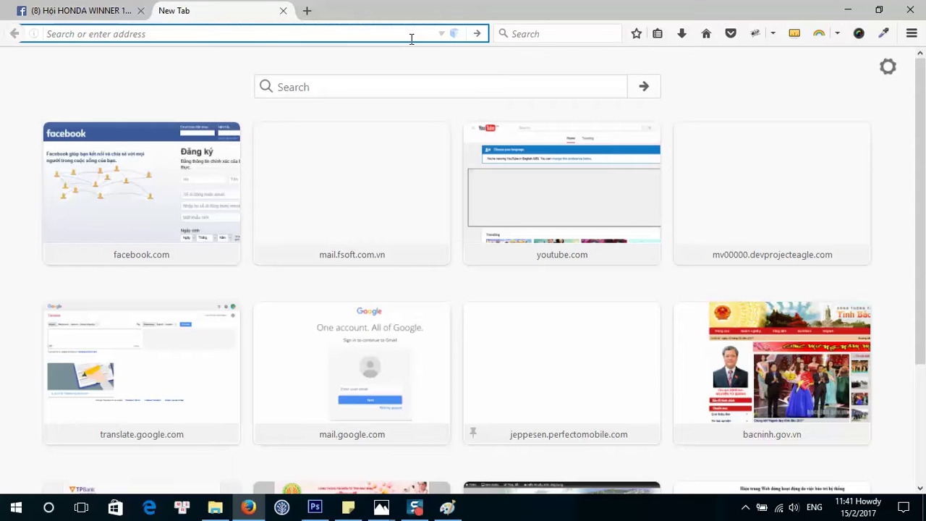
key(alt+Tab)
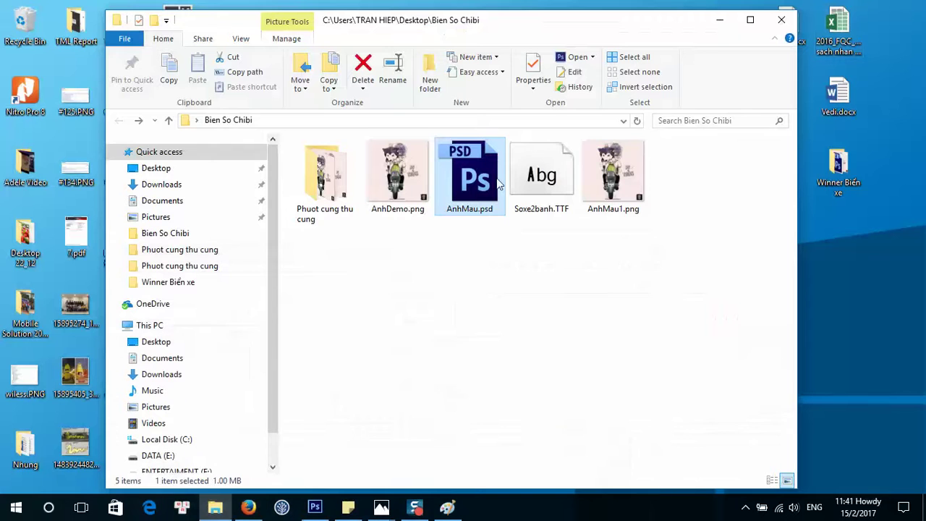